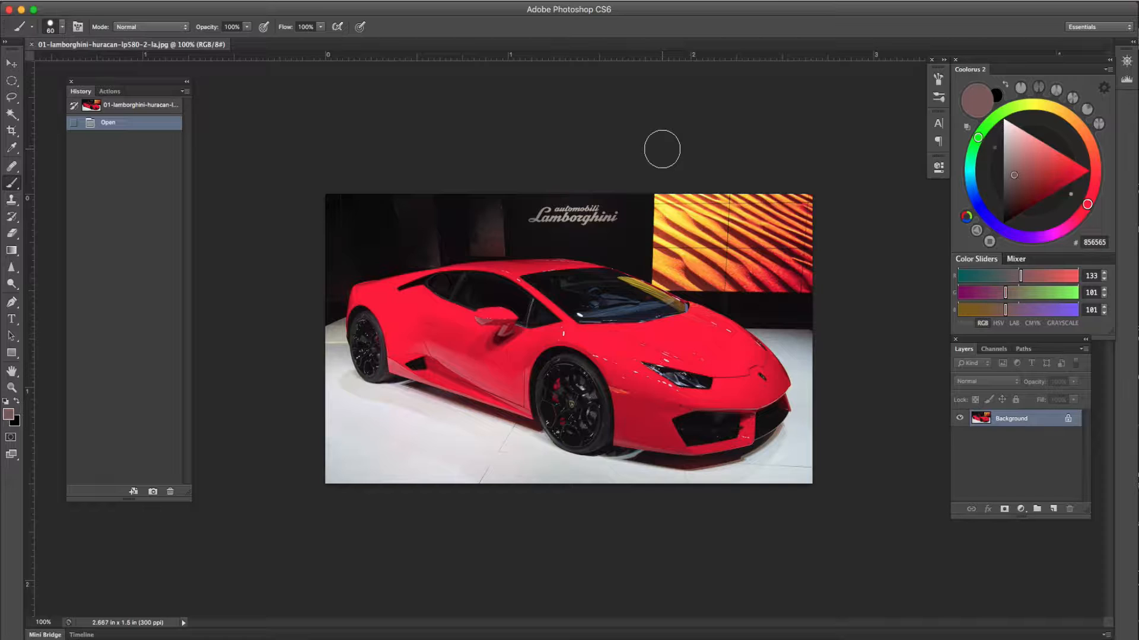
# Step: Draw a freehand Lasso selection following the red car's roofline and cutting across its lower body and hood
pyautogui.press('p')
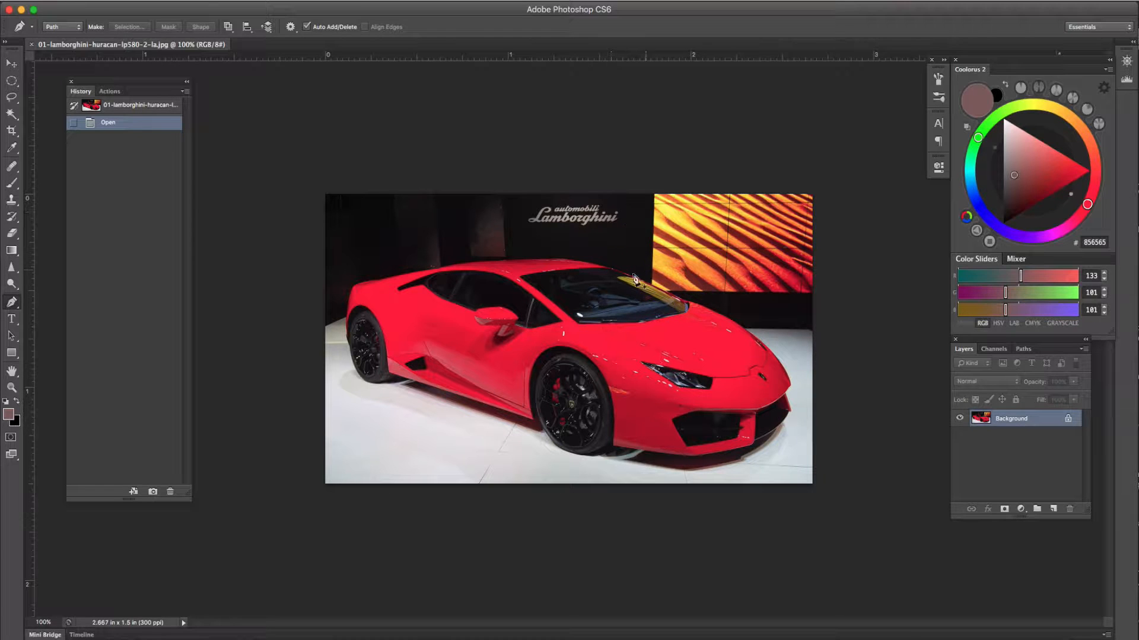
pyautogui.moveTo(655, 307); pyautogui.dragTo(680, 307)
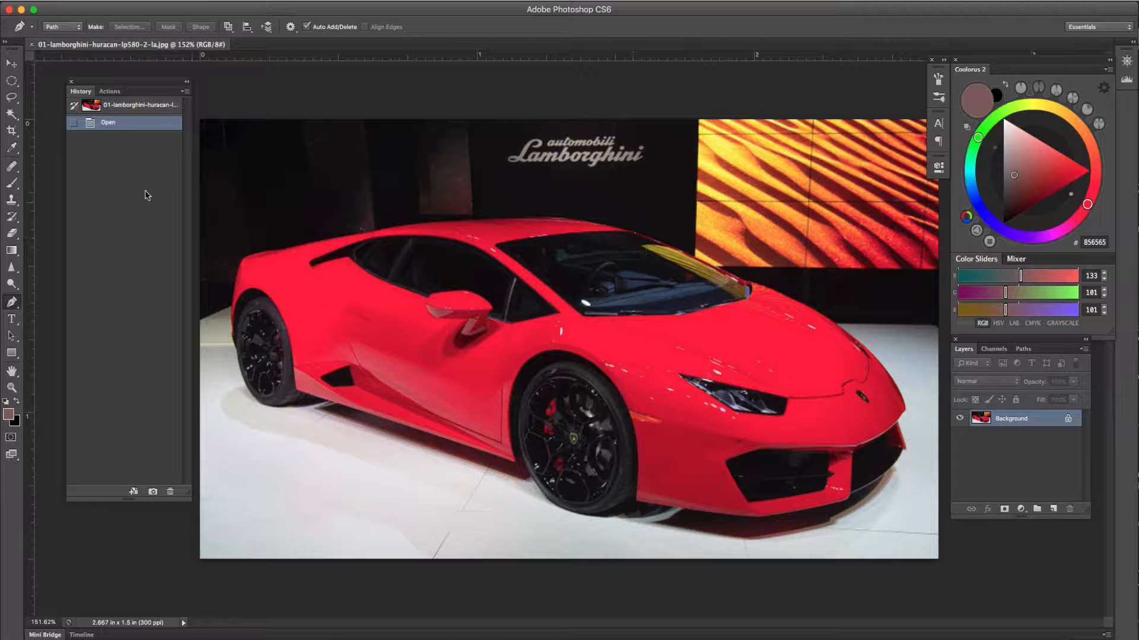
pyautogui.click(11, 98)
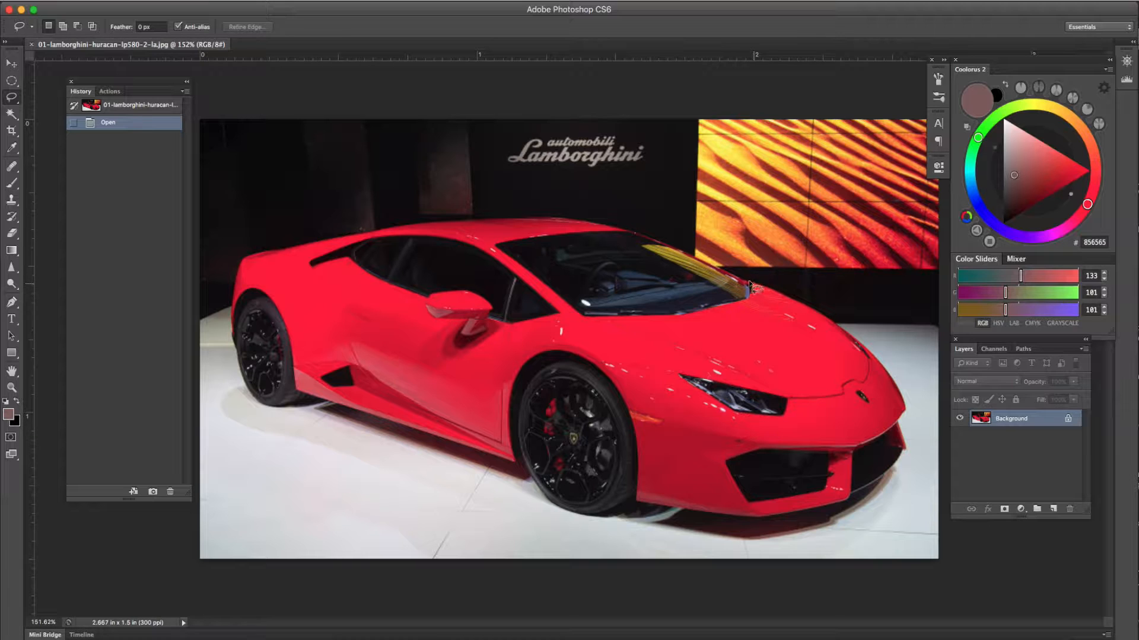
pyautogui.moveTo(710, 265)
pyautogui.mouseDown()
pyautogui.moveTo(610, 224)
pyautogui.moveTo(413, 228)
pyautogui.mouseUp()
pyautogui.moveTo(308, 246)
pyautogui.mouseDown()
pyautogui.moveTo(242, 261)
pyautogui.moveTo(234, 313)
pyautogui.moveTo(248, 361)
pyautogui.moveTo(342, 385)
pyautogui.moveTo(578, 397)
pyautogui.moveTo(713, 393)
pyautogui.moveTo(788, 377)
pyautogui.mouseUp()
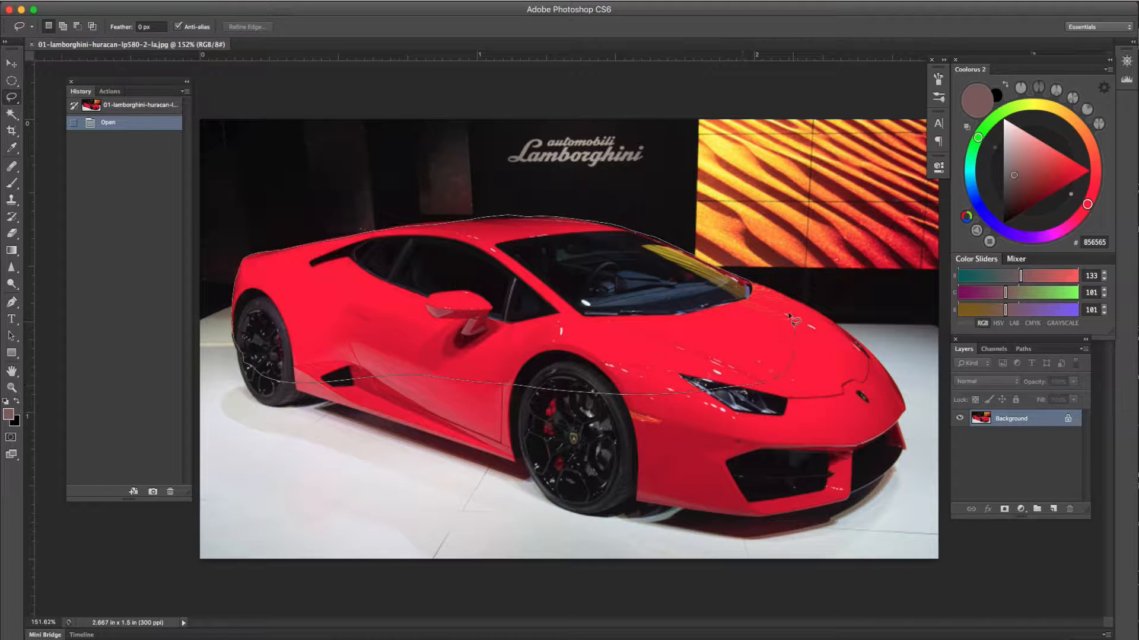
pyautogui.moveTo(790, 318); pyautogui.dragTo(788, 290)
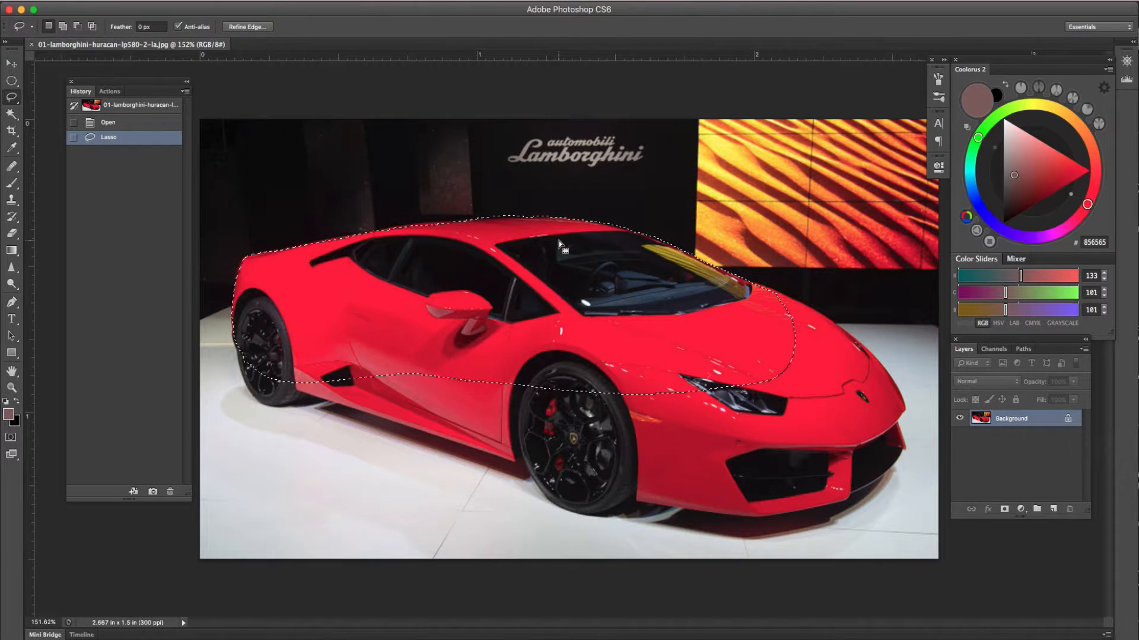
# Step: Subtract the excess background above the car's roof from the Lasso selection
pyautogui.scroll(5, 558, 240)
pyautogui.scroll(-3, 558, 241)
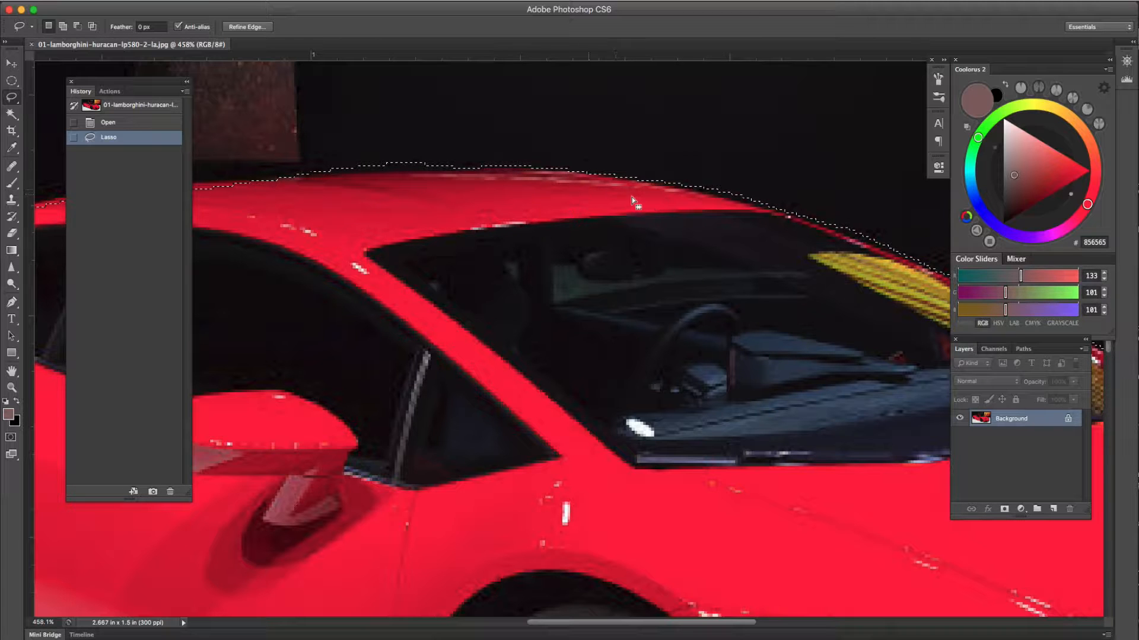
pyautogui.moveTo(582, 228)
pyautogui.mouseDown()
pyautogui.moveTo(687, 291)
pyautogui.moveTo(839, 326)
pyautogui.mouseUp()
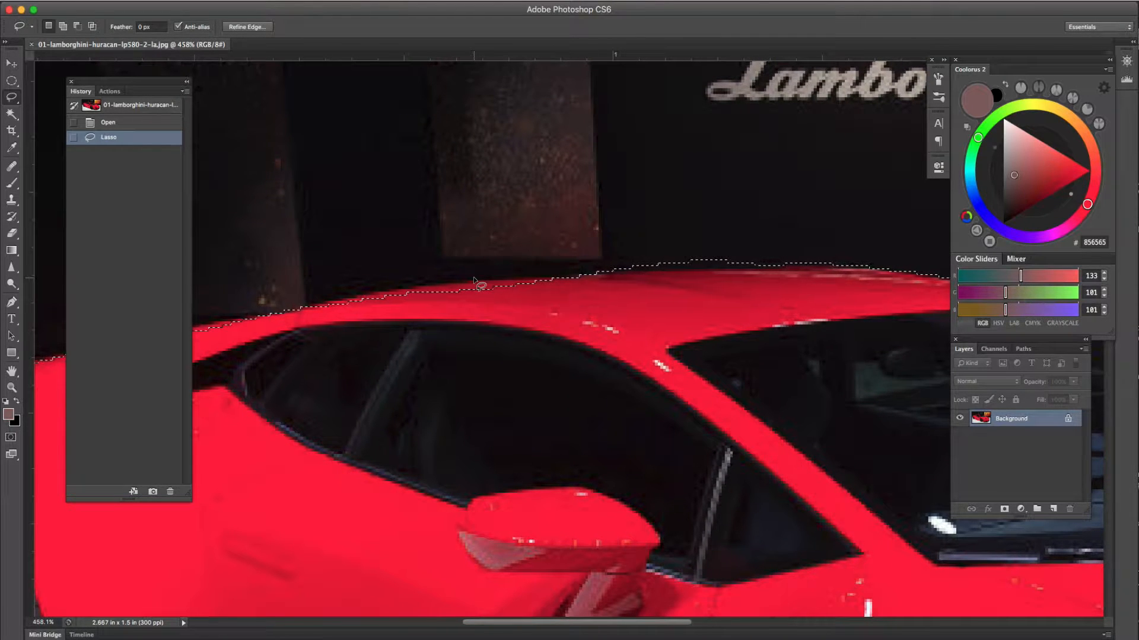
pyautogui.scroll(-3, 474, 281)
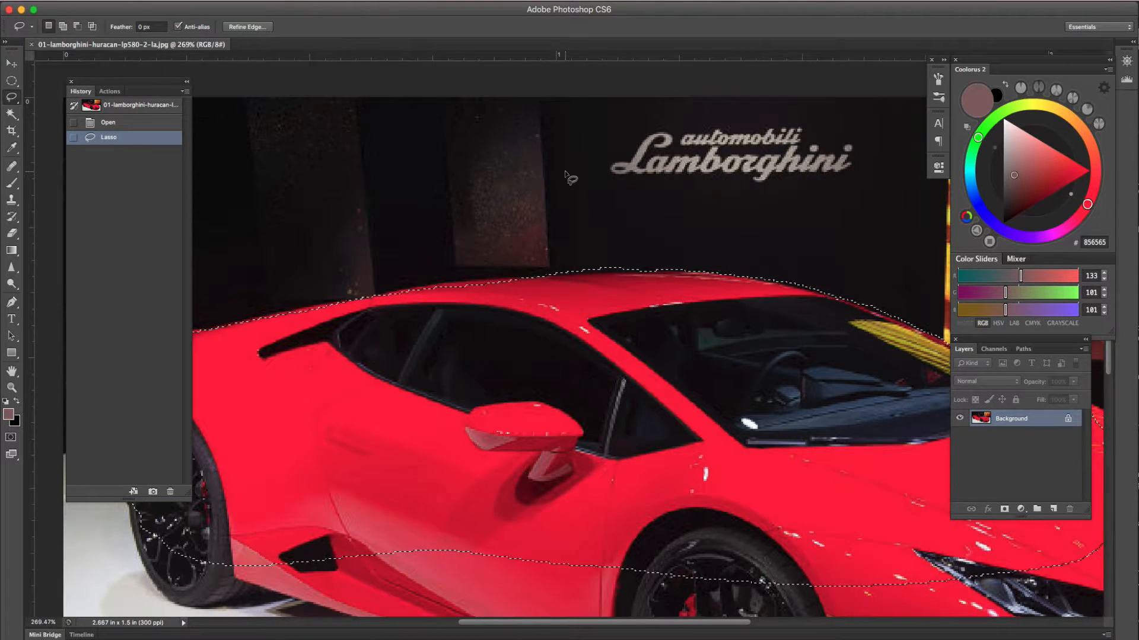
pyautogui.scroll(-3, 566, 173)
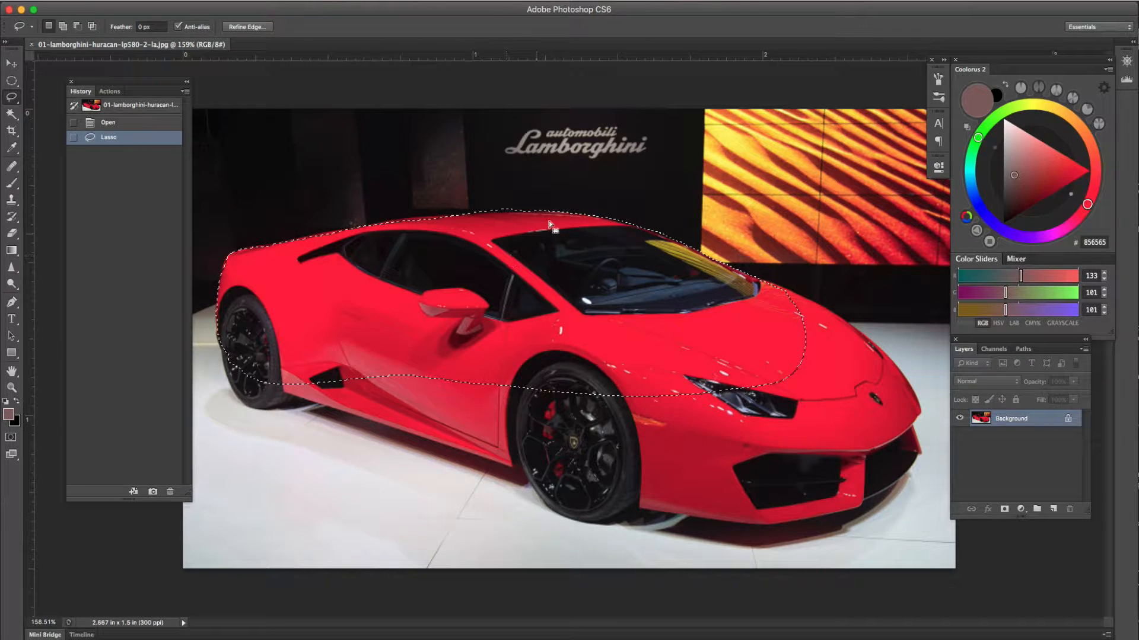
pyautogui.press('alt')
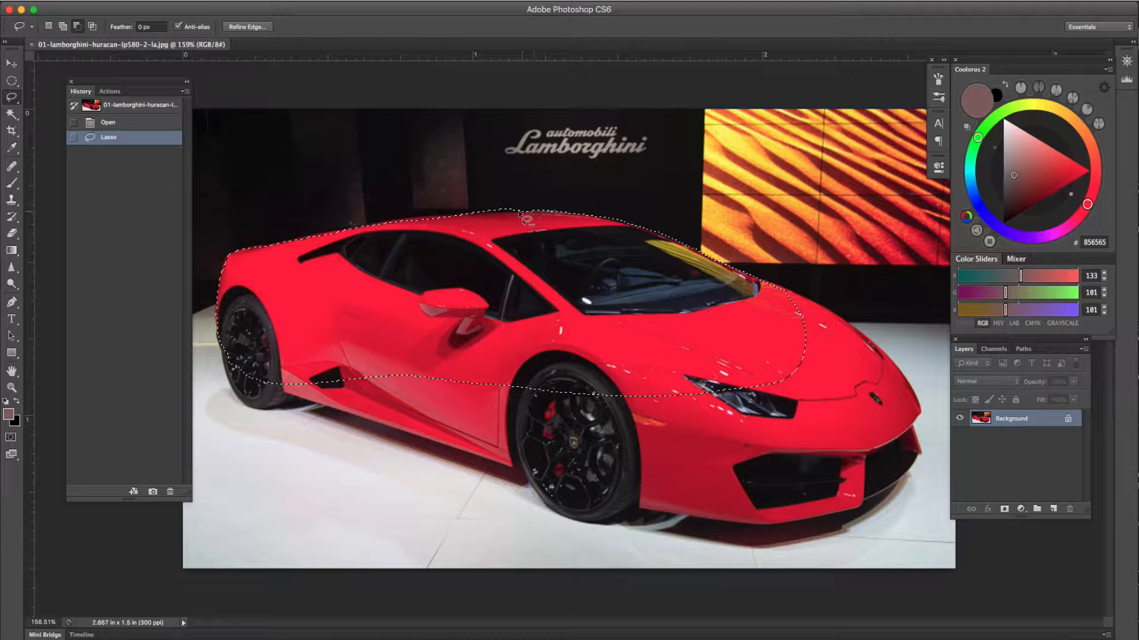
pyautogui.moveTo(496, 212)
pyautogui.mouseDown()
pyautogui.moveTo(445, 199)
pyautogui.moveTo(520, 186)
pyautogui.moveTo(577, 196)
pyautogui.mouseUp()
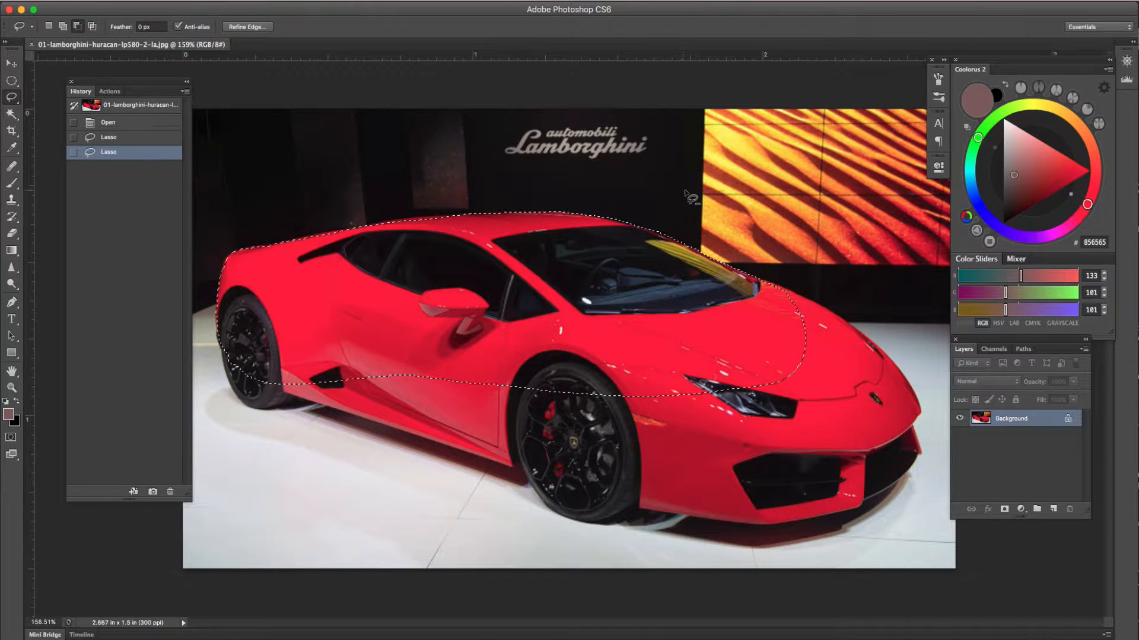
# Step: Add the missing slivers along the car's roof edge to the Lasso selection
pyautogui.press('shift')
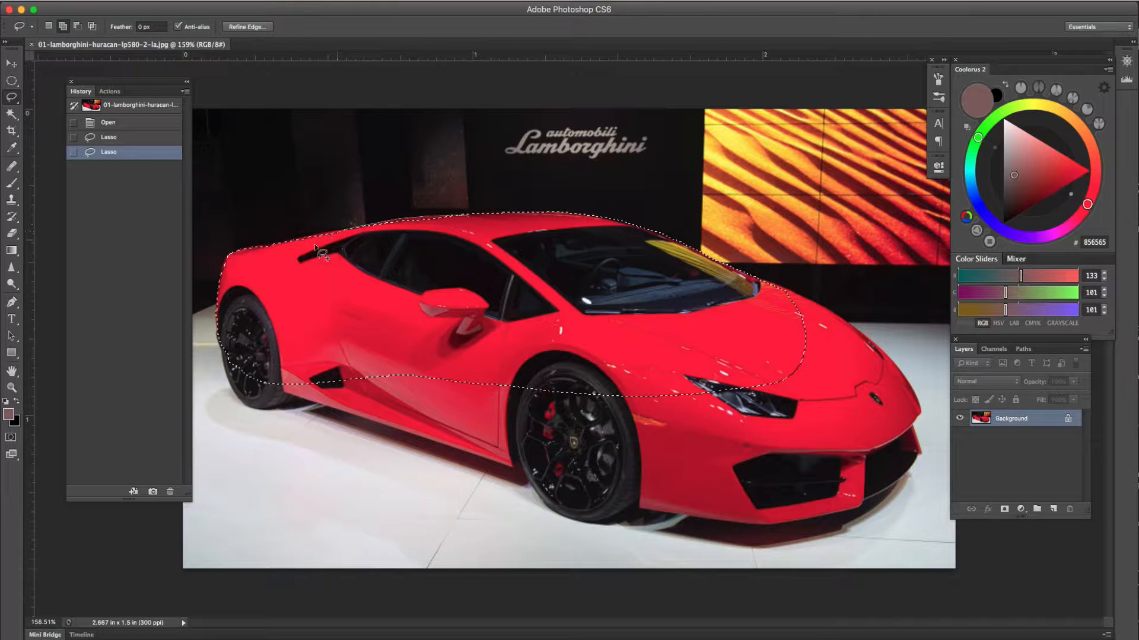
pyautogui.moveTo(365, 268)
pyautogui.mouseDown()
pyautogui.moveTo(524, 242)
pyautogui.moveTo(462, 216)
pyautogui.mouseUp()
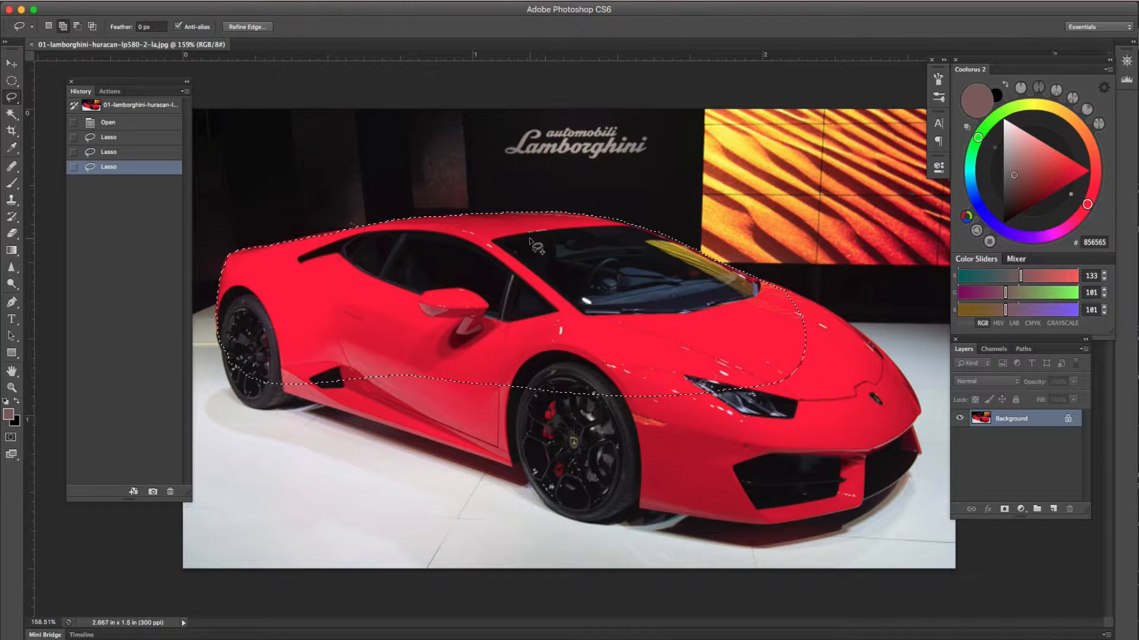
pyautogui.scroll(5, 455, 223)
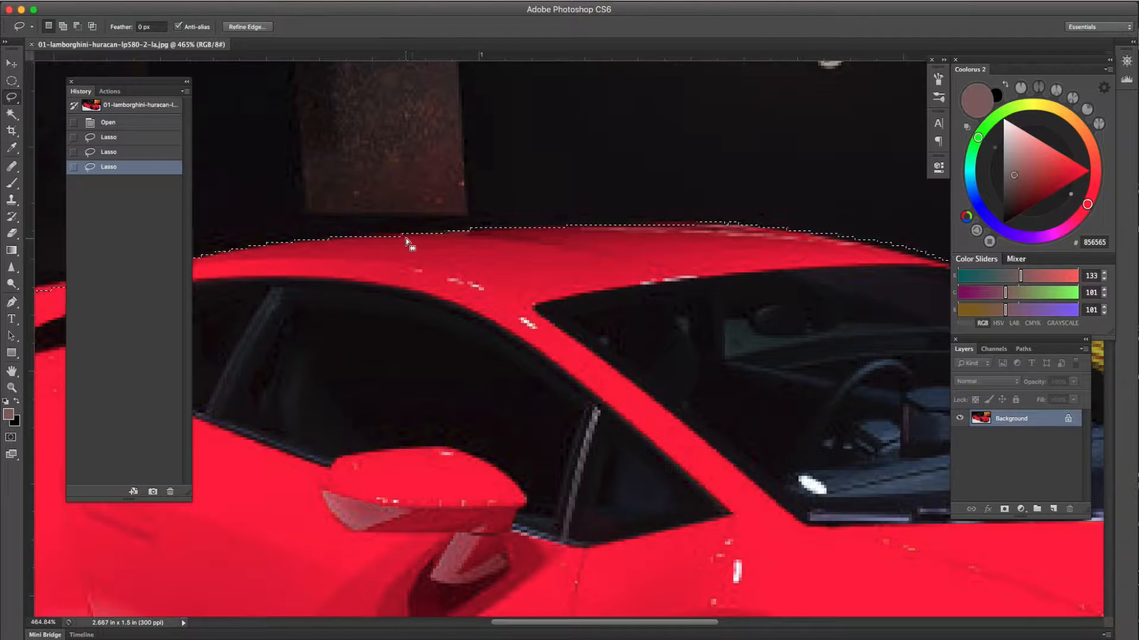
pyautogui.press('shift')
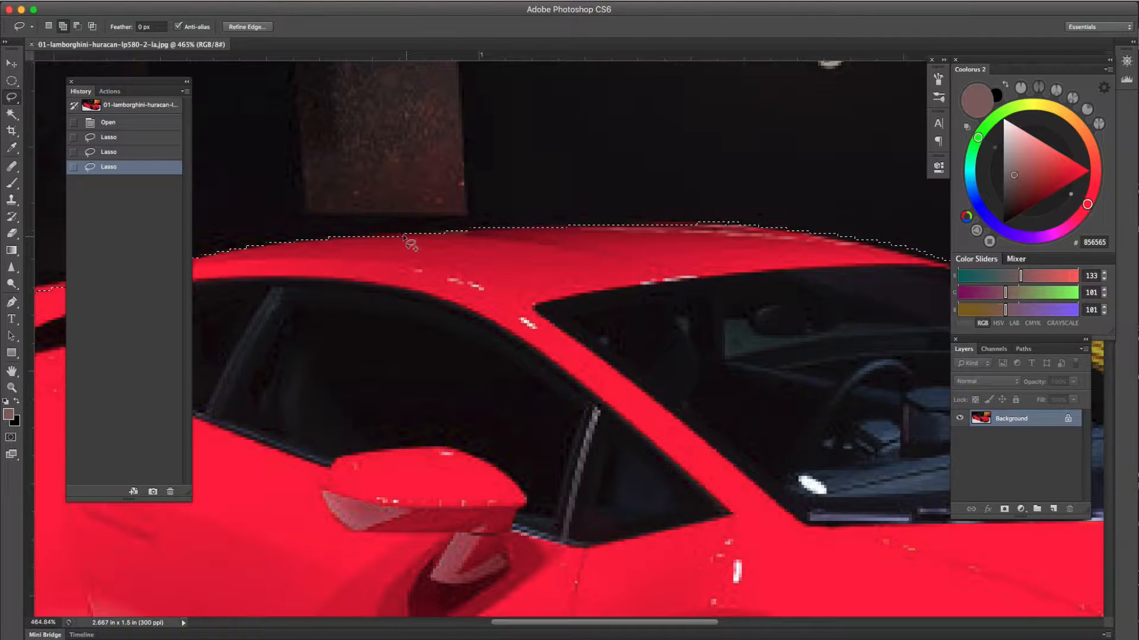
pyautogui.moveTo(400, 235)
pyautogui.mouseDown()
pyautogui.moveTo(334, 240)
pyautogui.moveTo(321, 255)
pyautogui.mouseUp()
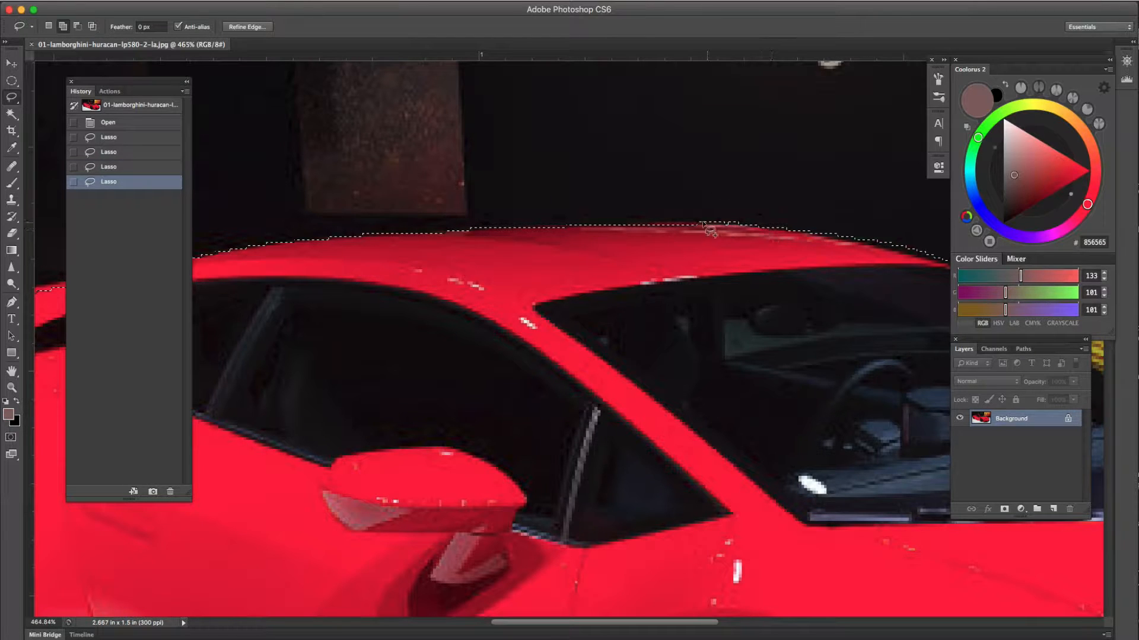
pyautogui.moveTo(702, 225); pyautogui.dragTo(563, 226)
pyautogui.moveTo(495, 240); pyautogui.dragTo(496, 241)
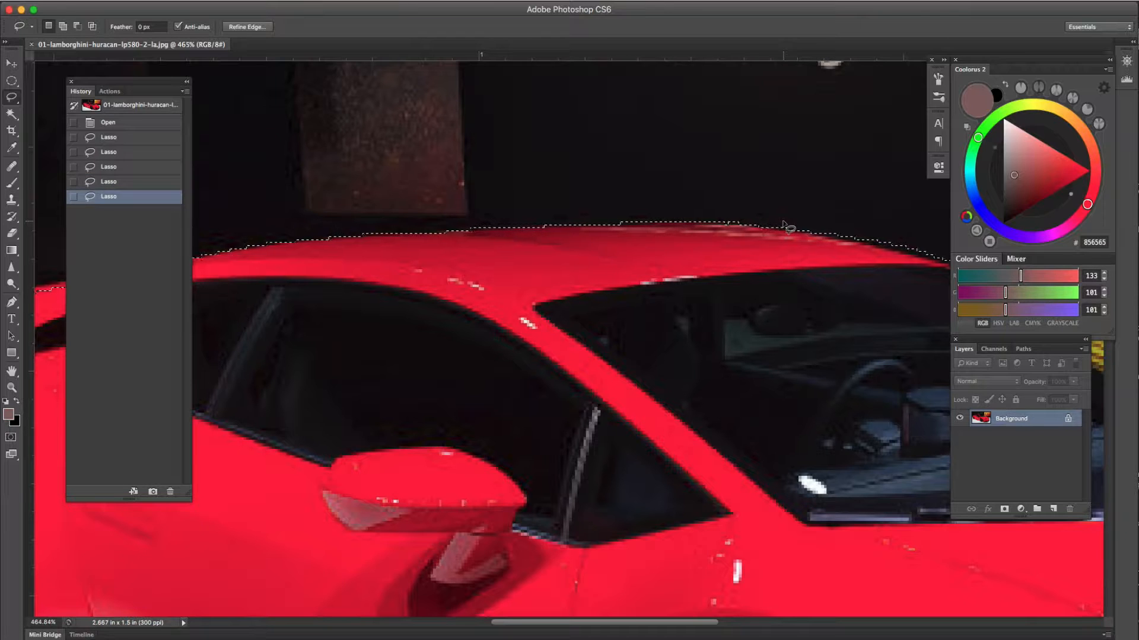
# Step: Add another freehand area along the rear roofline to the car selection
pyautogui.scroll(-5, 784, 224)
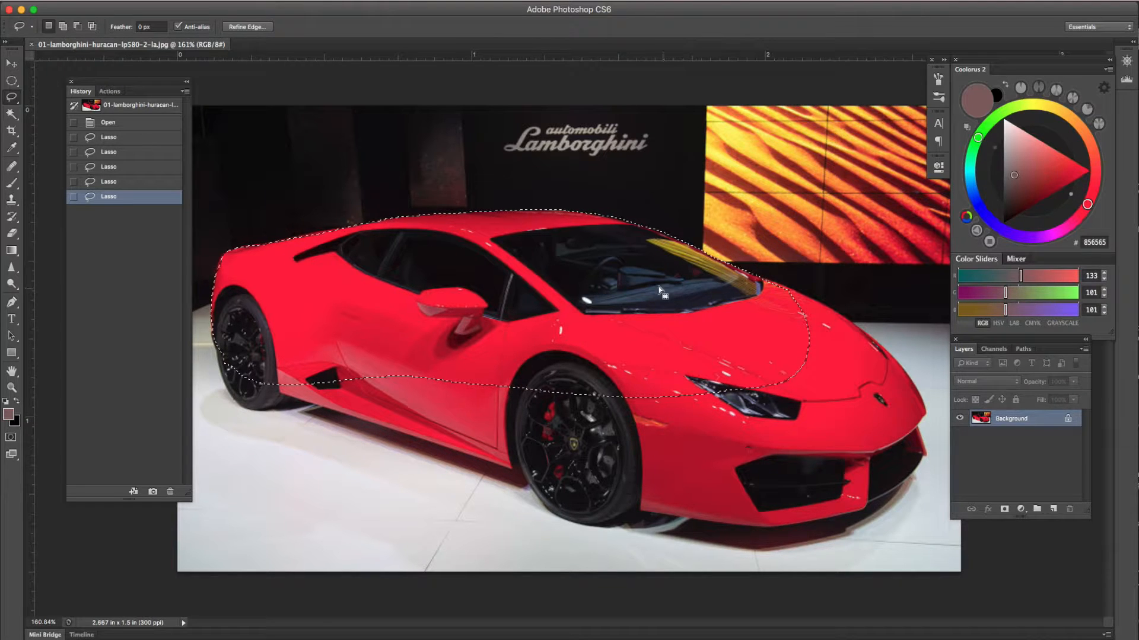
pyautogui.press('super+minus')
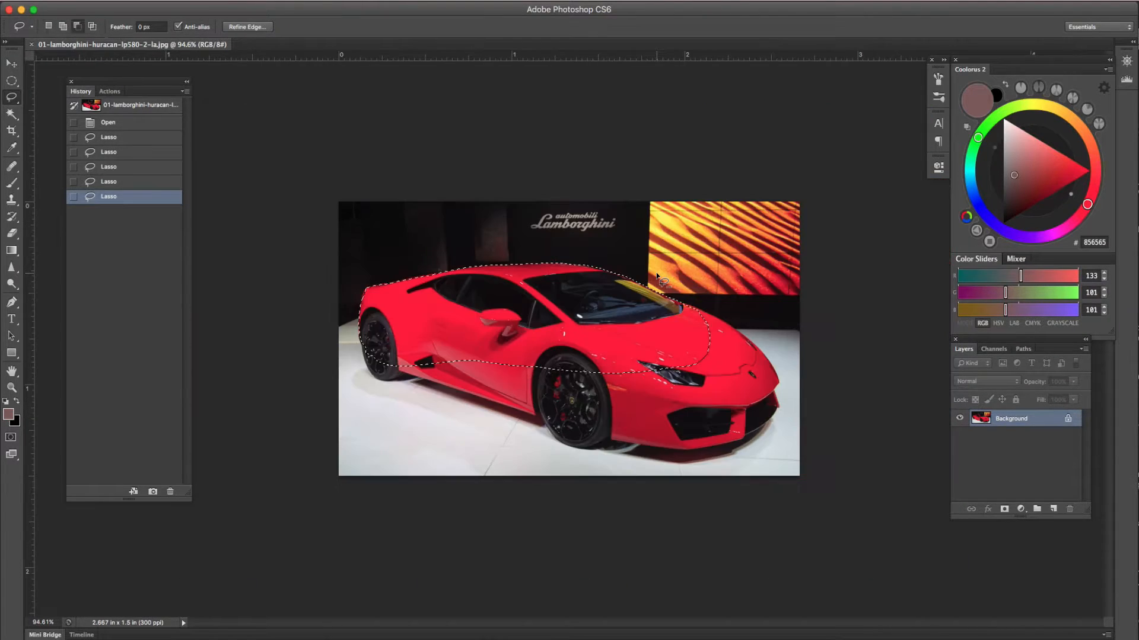
pyautogui.press('super+0')
pyautogui.press('super+minus')
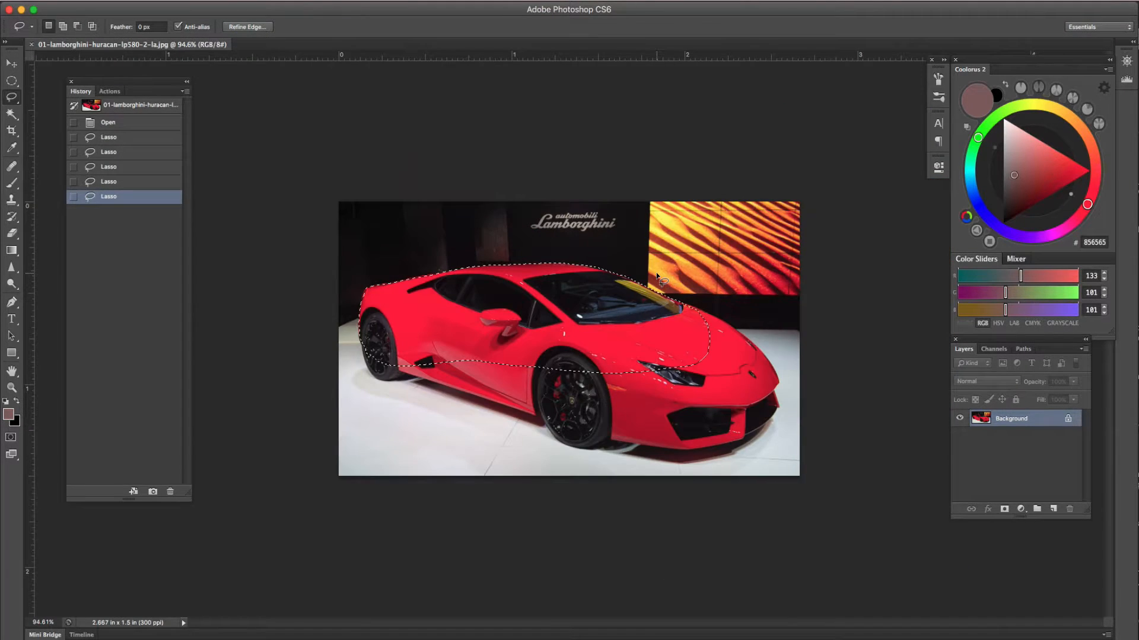
pyautogui.press('super+0')
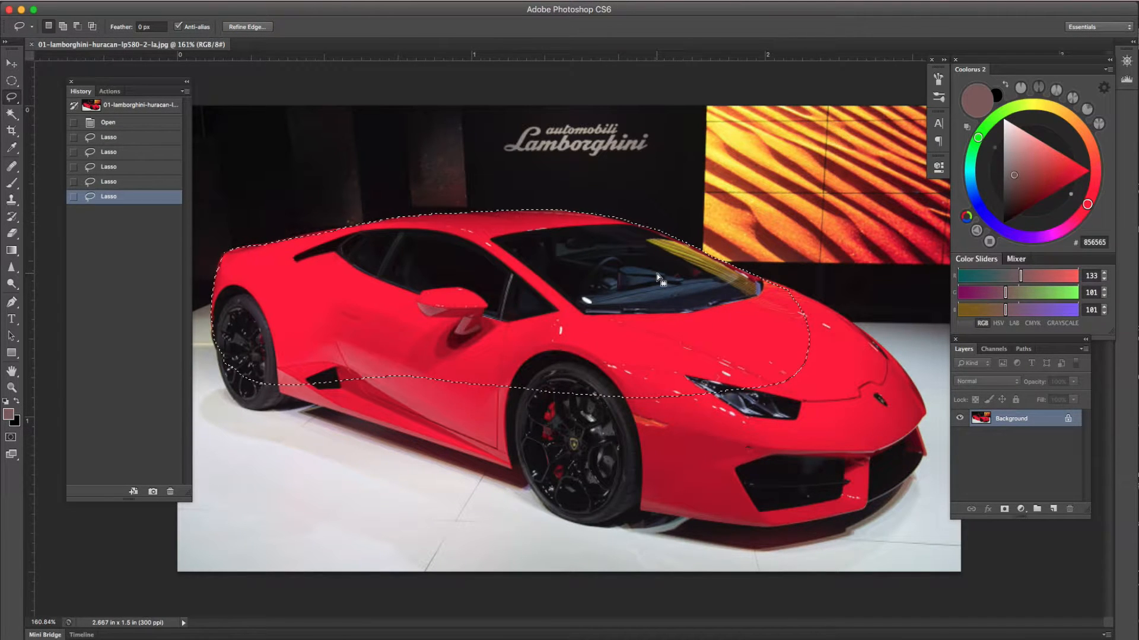
pyautogui.press('shift')
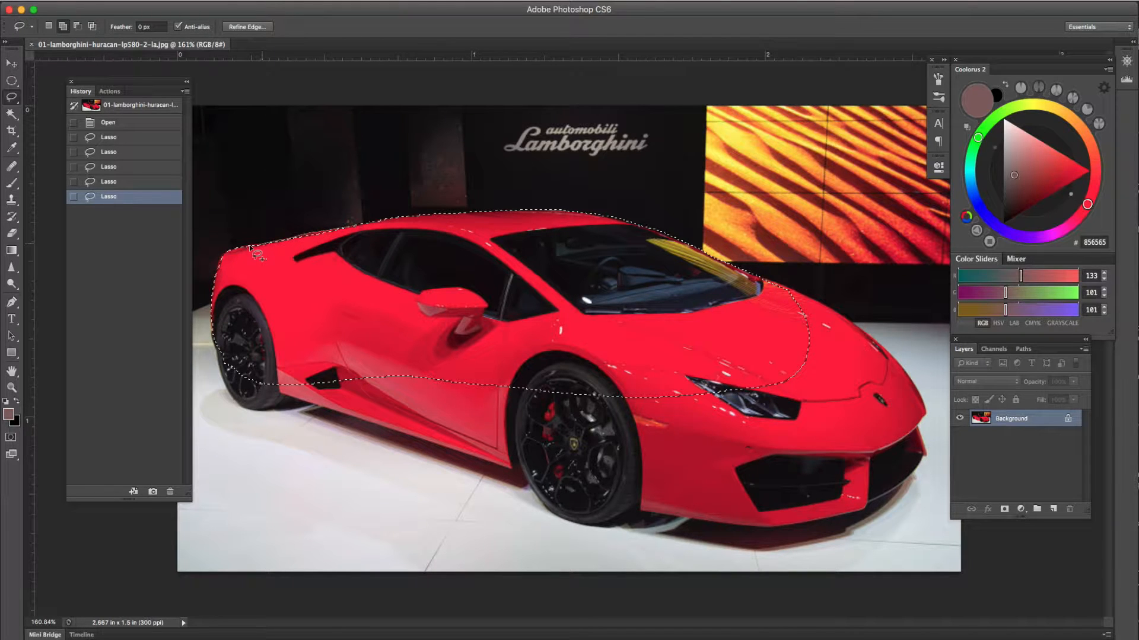
pyautogui.moveTo(436, 195); pyautogui.dragTo(432, 196)
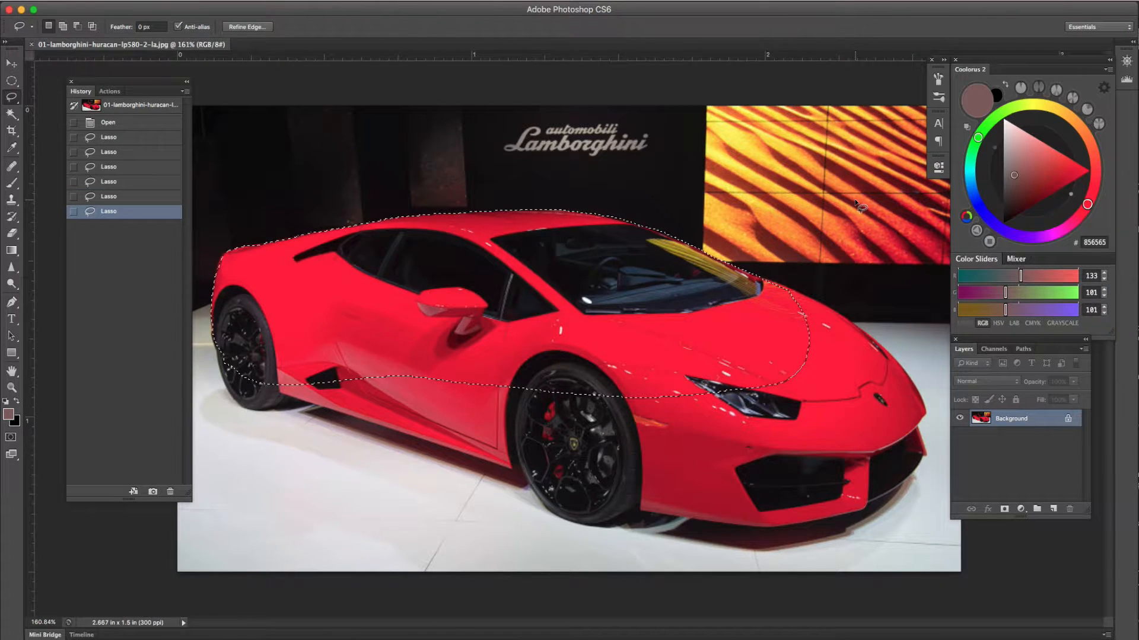
# Step: Add a separate freehand loop over the orange wall screen to the existing selection
pyautogui.scroll(-3, 856, 203)
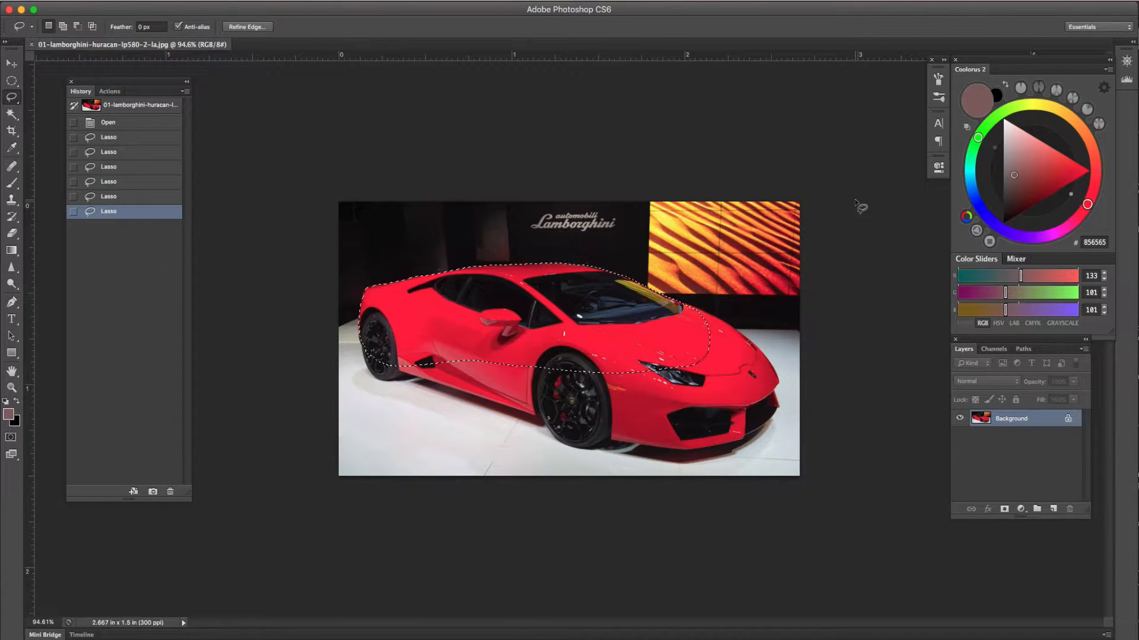
pyautogui.press('shift')
pyautogui.moveTo(773, 230)
pyautogui.mouseDown()
pyautogui.moveTo(744, 274)
pyautogui.moveTo(767, 300)
pyautogui.moveTo(773, 225)
pyautogui.mouseUp()
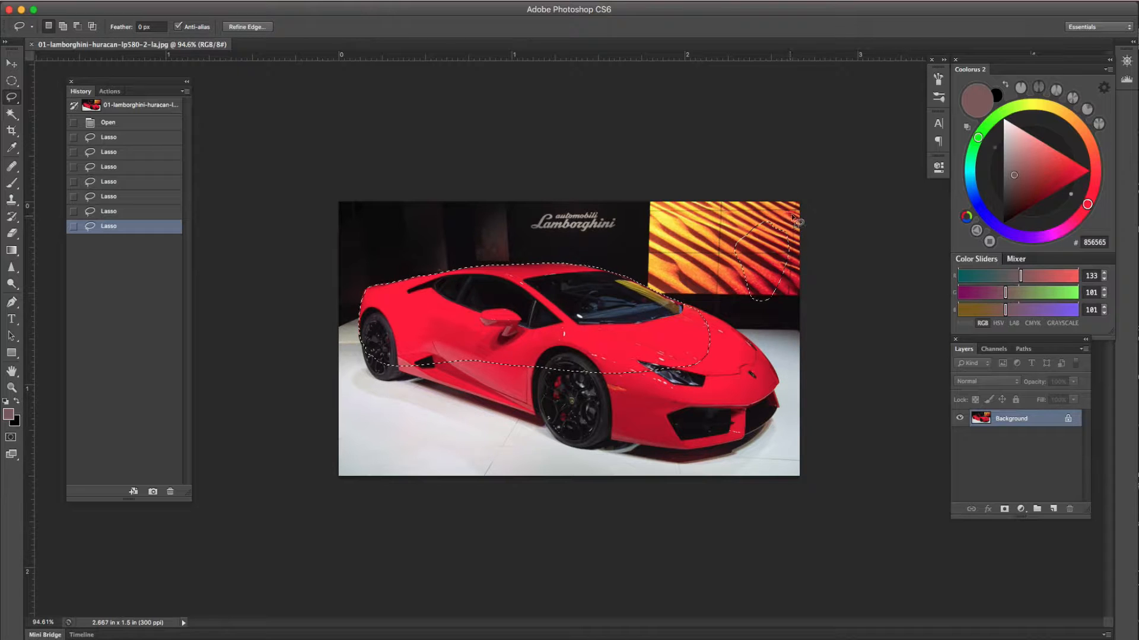
# Step: Subtract the loop over the orange wall screen from the selection and deselect everything
pyautogui.press('alt')
pyautogui.moveTo(795, 228)
pyautogui.mouseDown()
pyautogui.moveTo(753, 219)
pyautogui.moveTo(731, 252)
pyautogui.mouseUp()
pyautogui.moveTo(731, 253)
pyautogui.mouseDown()
pyautogui.moveTo(749, 313)
pyautogui.moveTo(813, 262)
pyautogui.moveTo(825, 237)
pyautogui.mouseUp()
pyautogui.click(724, 243)
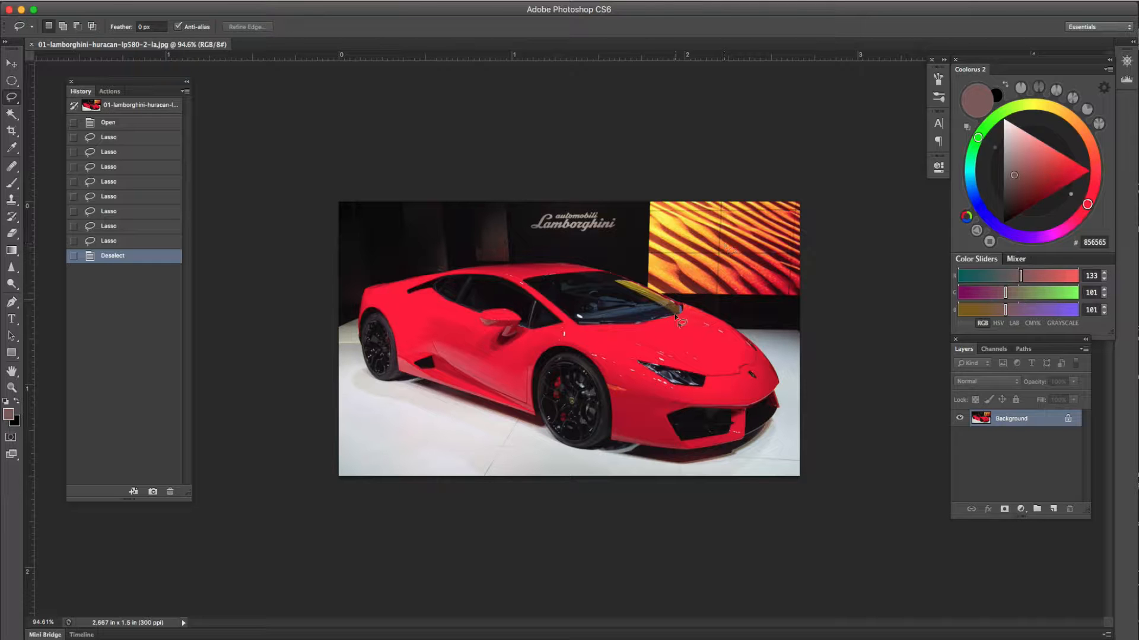
# Step: Start a Pen path at the car's rear edge and add a curved anchor point where the rear meets the roofline
pyautogui.press('super+space')
pyautogui.moveTo(703, 318); pyautogui.dragTo(727, 321)
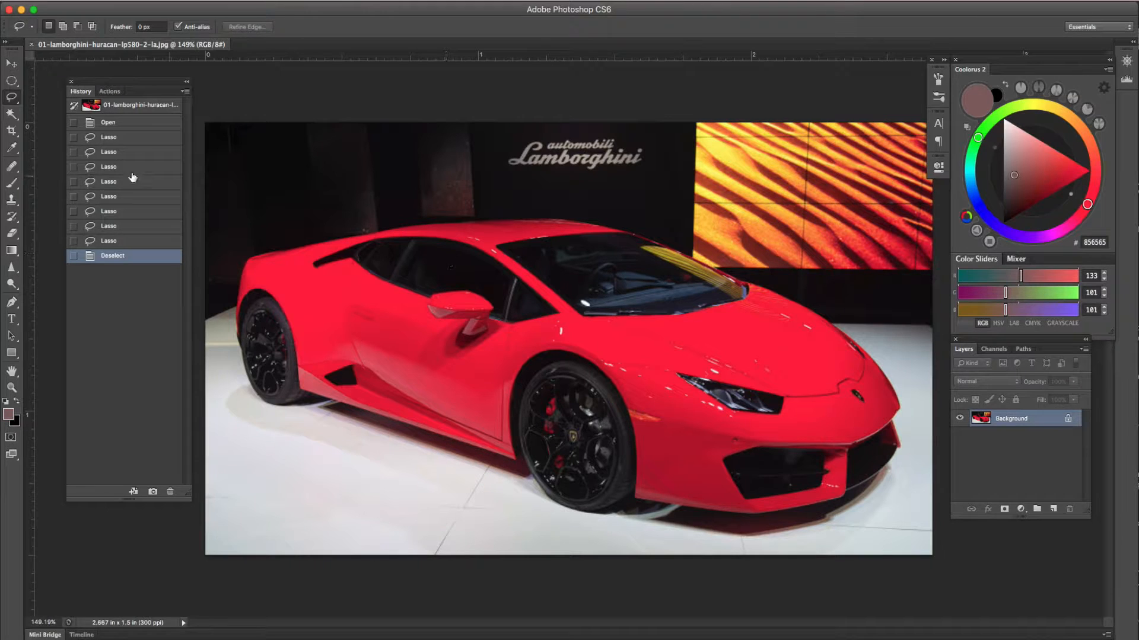
pyautogui.click(11, 300)
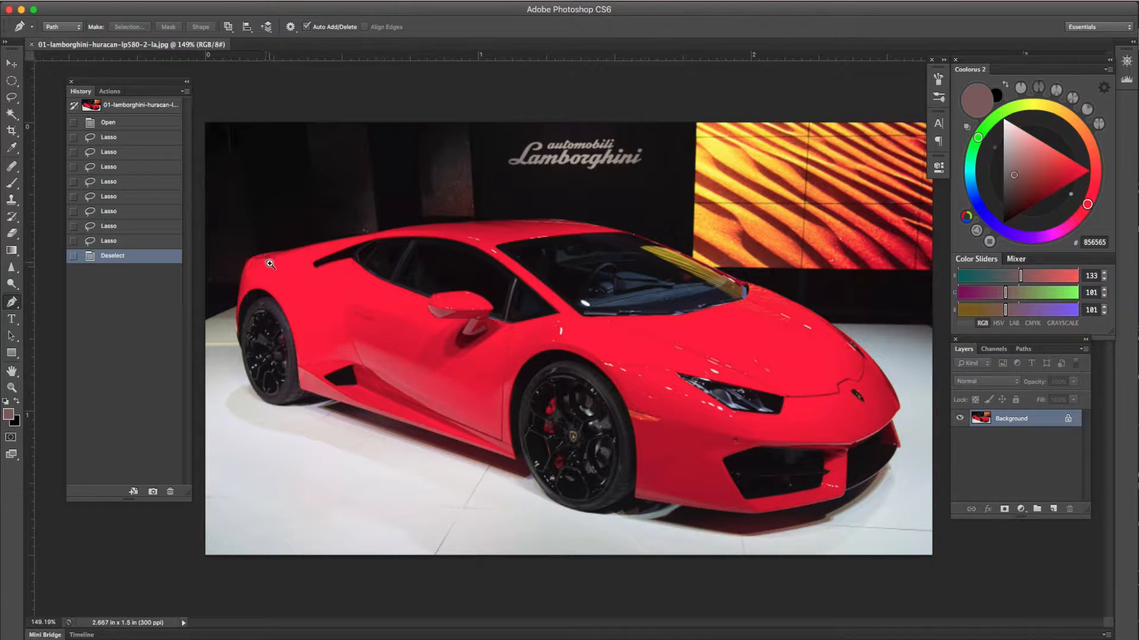
pyautogui.scroll(5, 270, 267)
pyautogui.moveTo(368, 285); pyautogui.dragTo(450, 257)
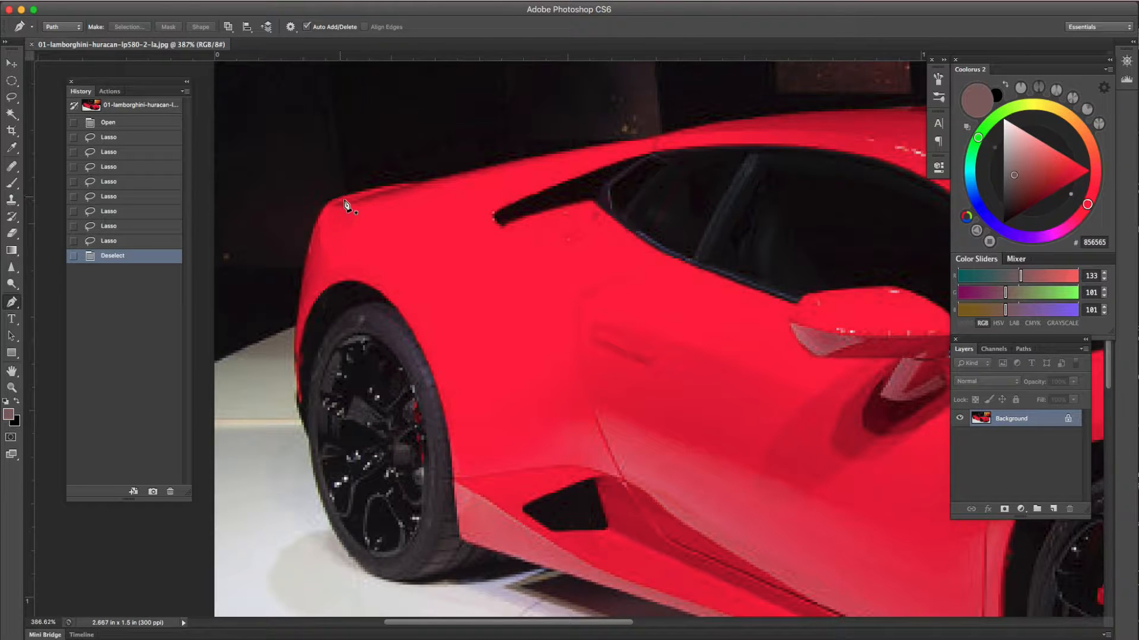
pyautogui.click(311, 228)
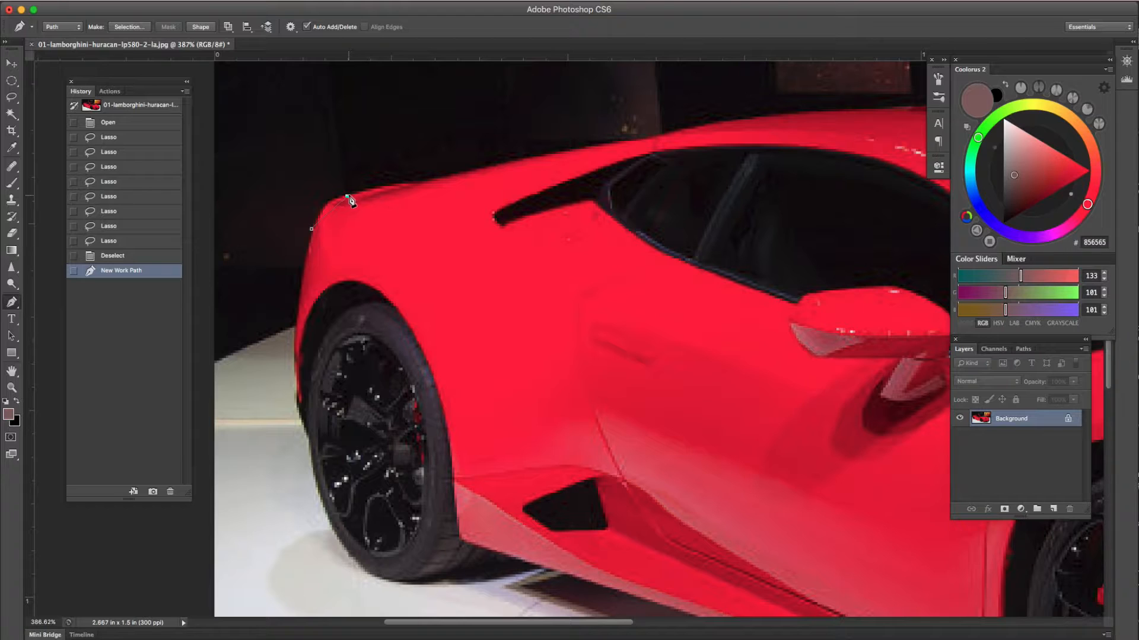
pyautogui.moveTo(353, 199); pyautogui.dragTo(374, 200)
pyautogui.moveTo(373, 196); pyautogui.dragTo(373, 196)
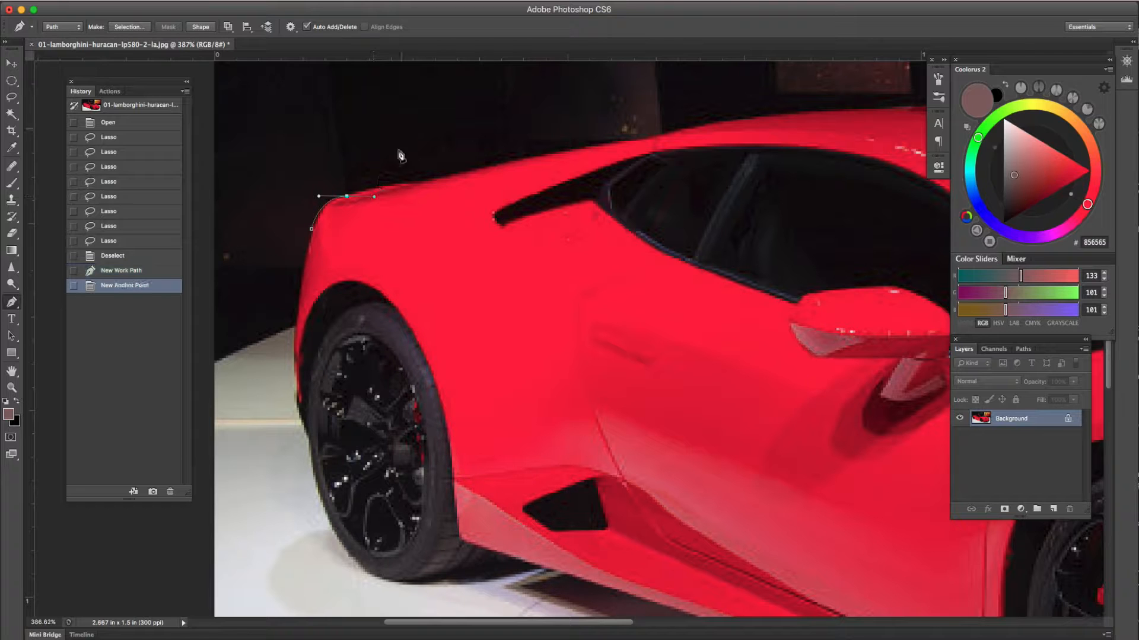
# Step: Undo both anchor points of the Pen path at the car's rear corner
pyautogui.moveTo(678, 204); pyautogui.dragTo(612, 205)
pyautogui.moveTo(645, 284); pyautogui.dragTo(669, 279)
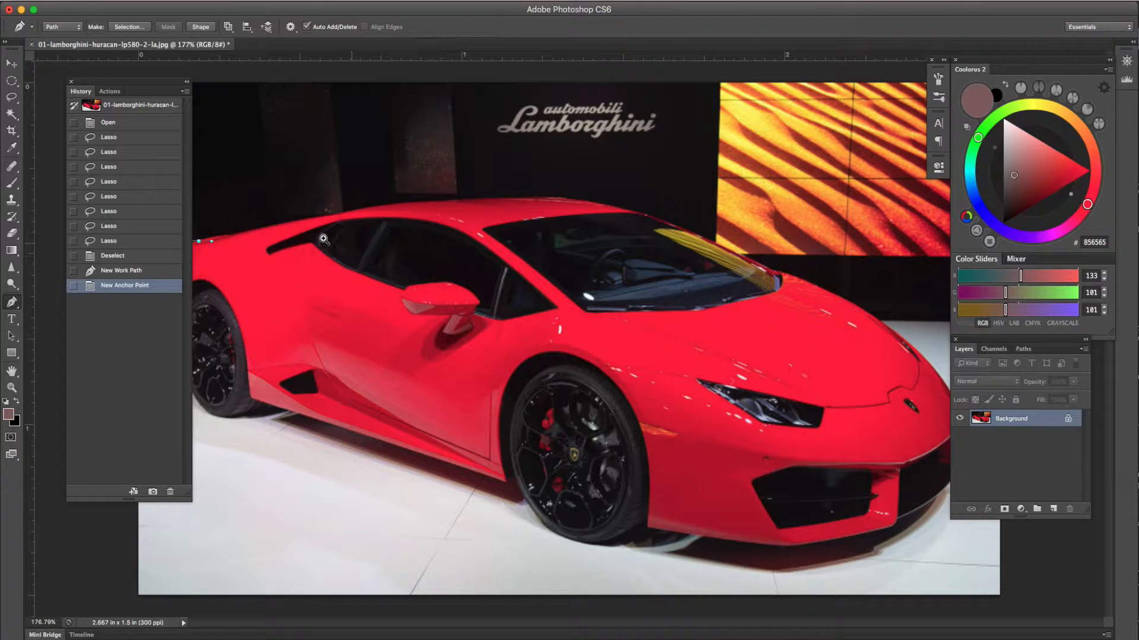
pyautogui.moveTo(287, 238); pyautogui.dragTo(556, 254)
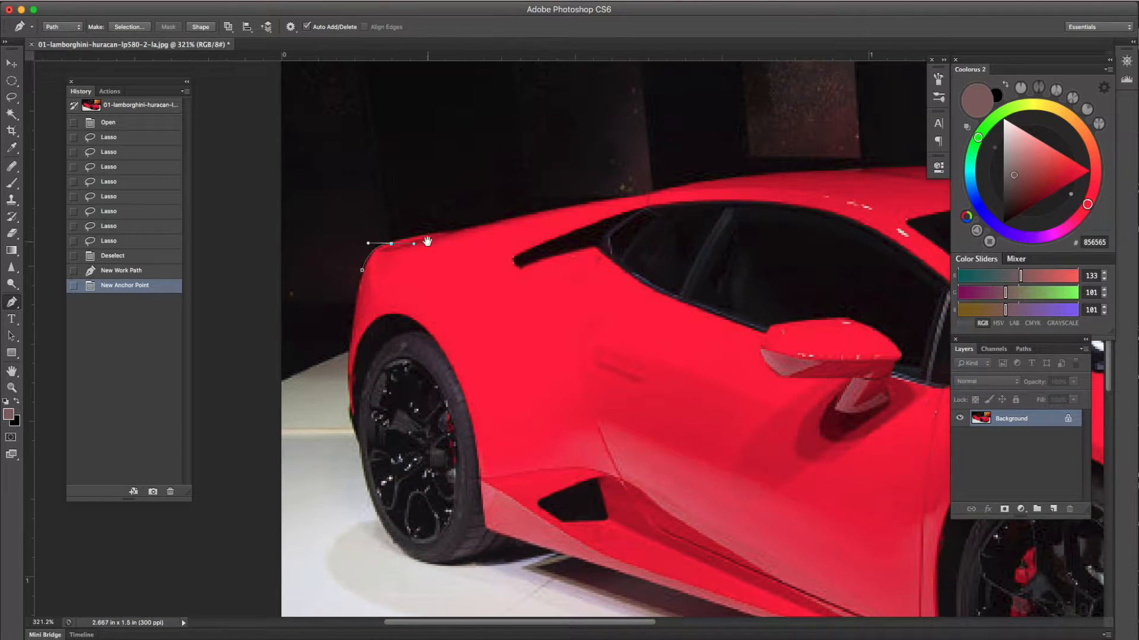
pyautogui.moveTo(429, 247); pyautogui.dragTo(447, 183)
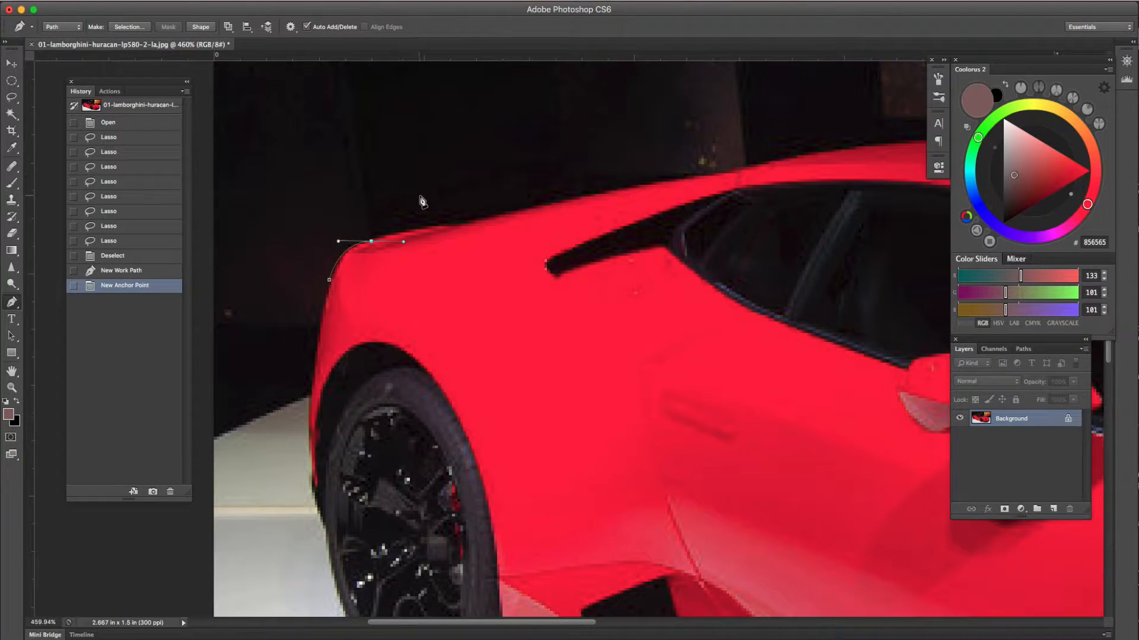
pyautogui.press('super+z')
pyautogui.press('super+z')
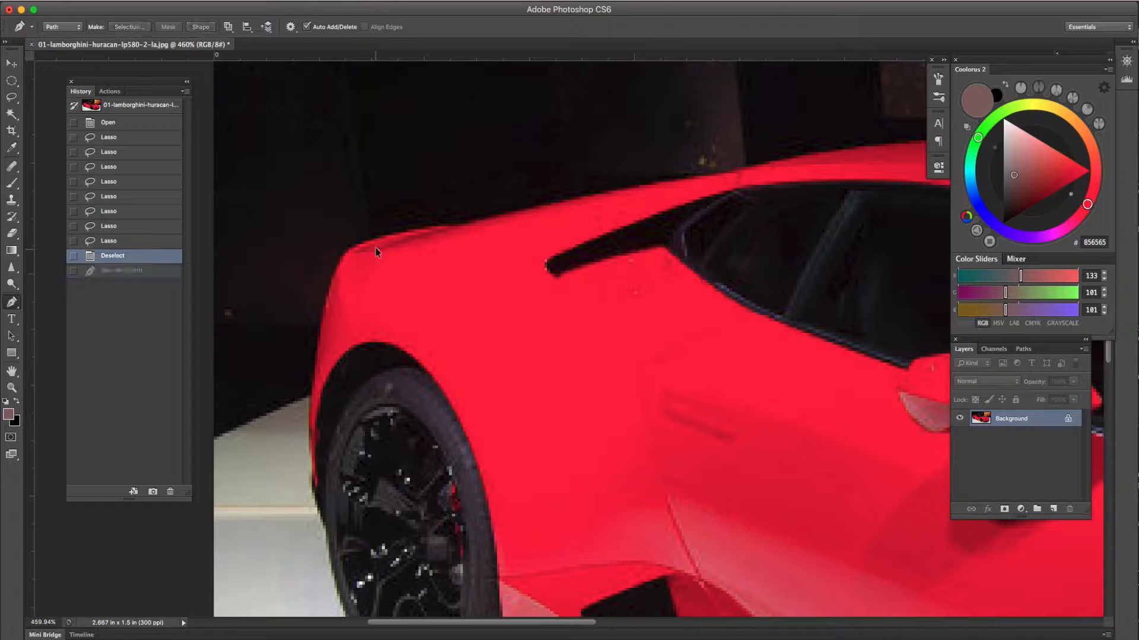
# Step: Start a Pen path at the car's rear top corner, add a curved anchor beside the rear wheel arch, and reposition both points on the body edge
pyautogui.click(343, 257)
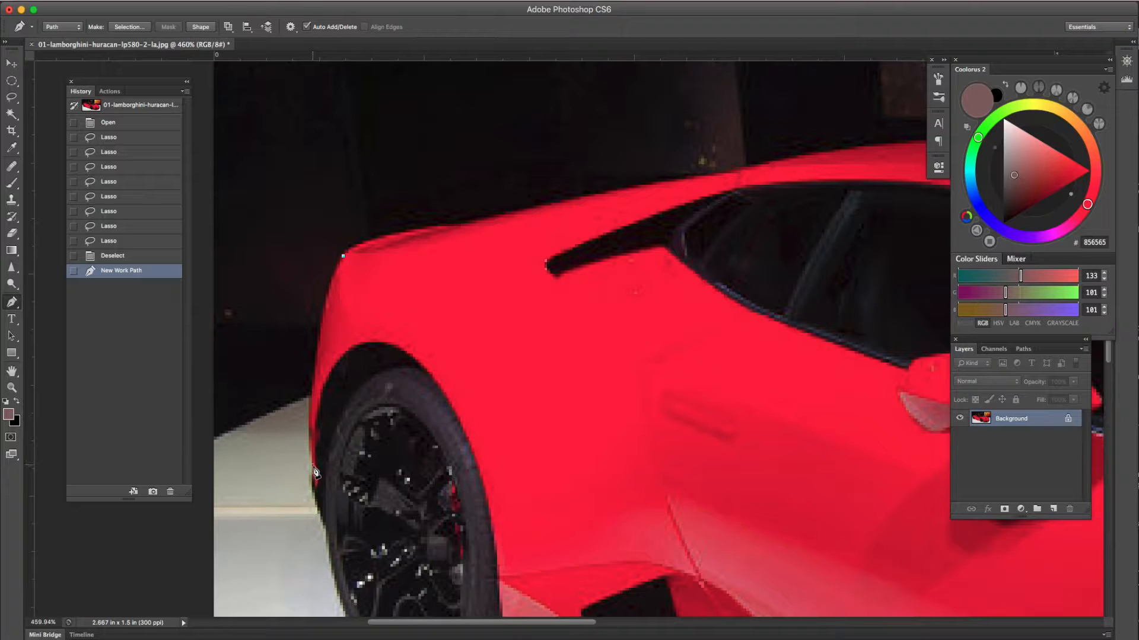
pyautogui.moveTo(315, 468); pyautogui.dragTo(330, 593)
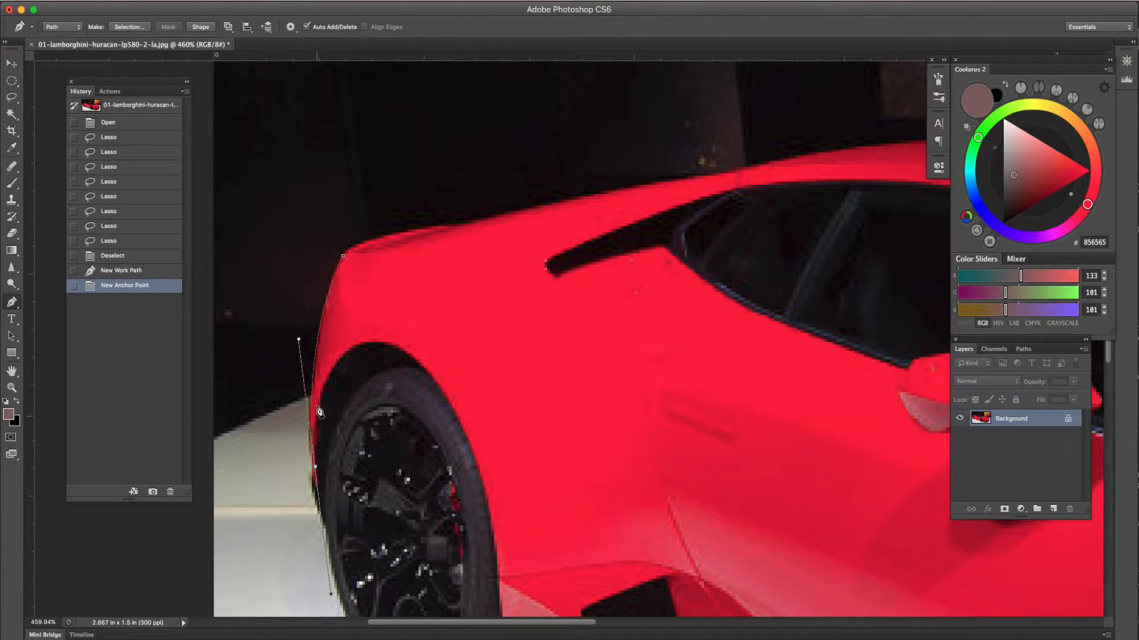
pyautogui.moveTo(344, 408); pyautogui.dragTo(478, 357)
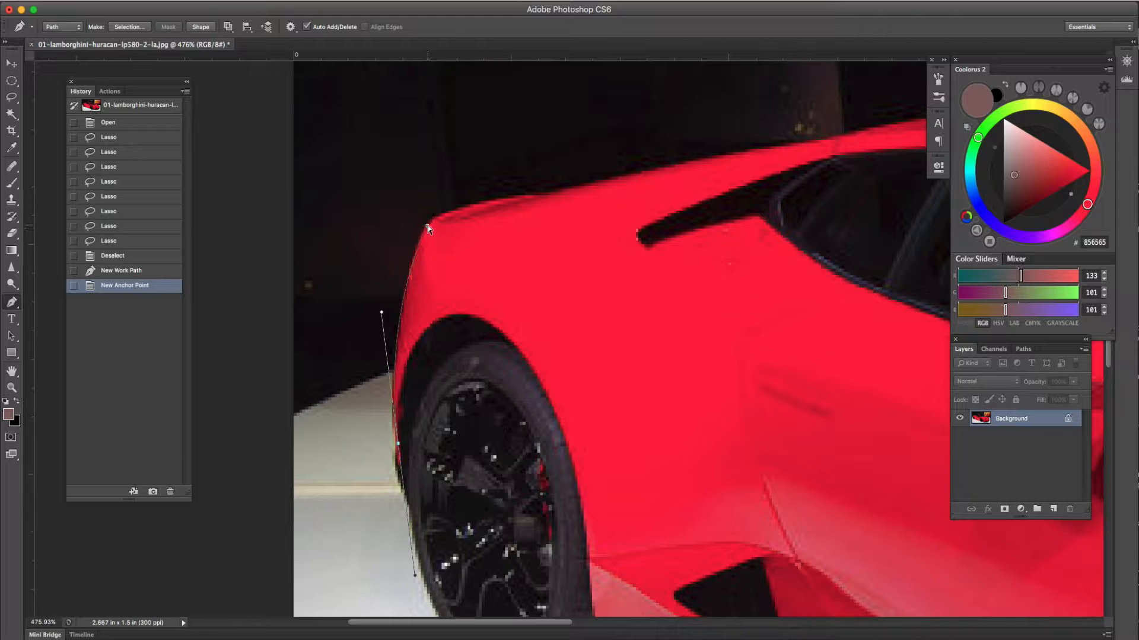
pyautogui.moveTo(428, 226); pyautogui.dragTo(424, 224)
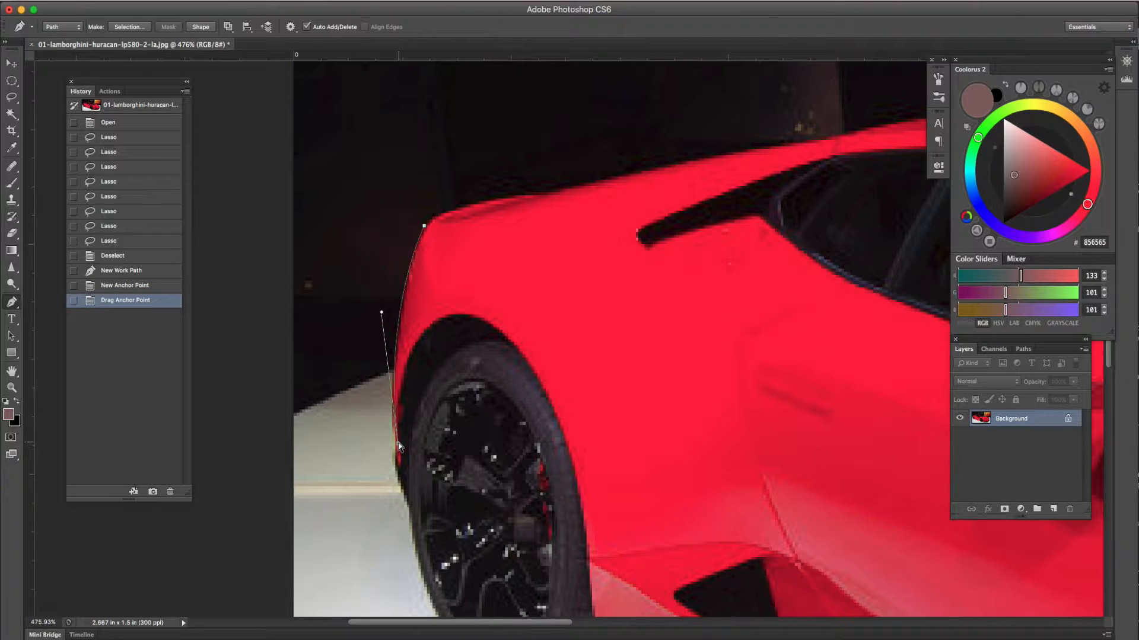
pyautogui.moveTo(398, 443)
pyautogui.mouseDown()
pyautogui.moveTo(396, 429)
pyautogui.moveTo(397, 454)
pyautogui.mouseUp()
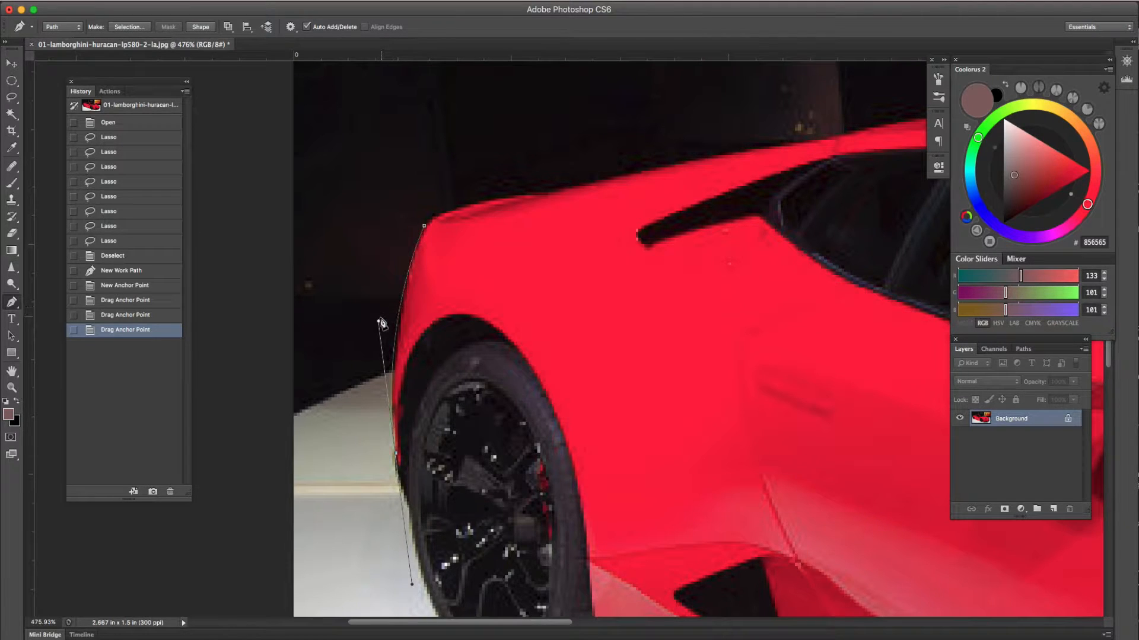
# Step: Shorten the incoming direction handle of the anchor beside the rear wheel arch and swing its outgoing handle away from the car
pyautogui.moveTo(379, 323)
pyautogui.mouseDown()
pyautogui.moveTo(349, 330)
pyautogui.moveTo(383, 321)
pyautogui.mouseUp()
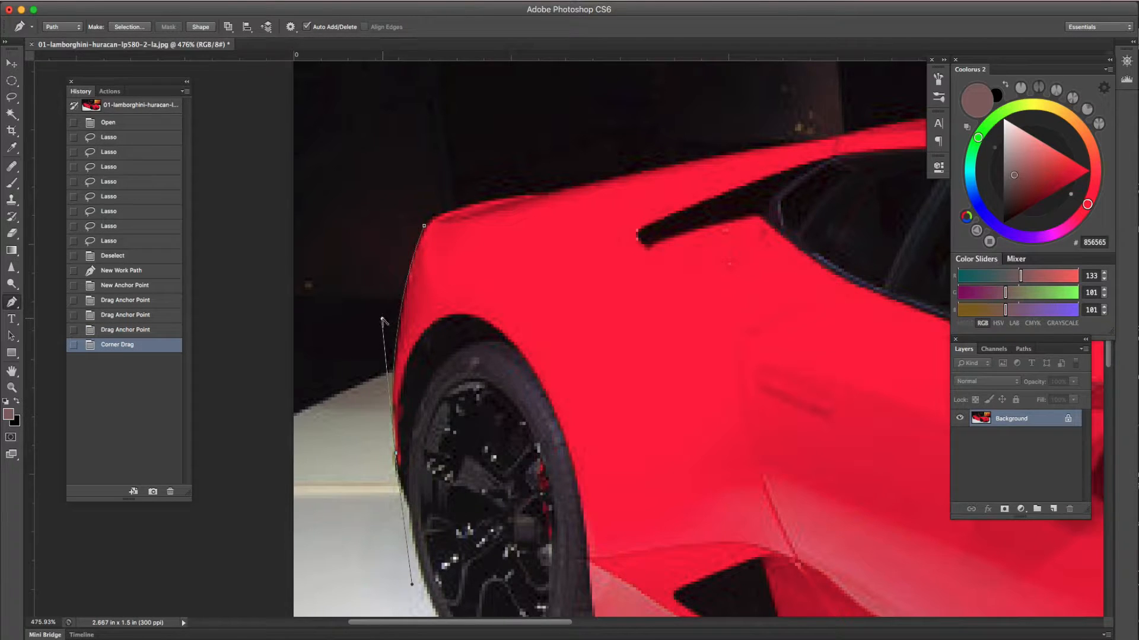
pyautogui.moveTo(382, 320)
pyautogui.mouseDown()
pyautogui.moveTo(353, 344)
pyautogui.moveTo(379, 339)
pyautogui.mouseUp()
pyautogui.click(380, 339)
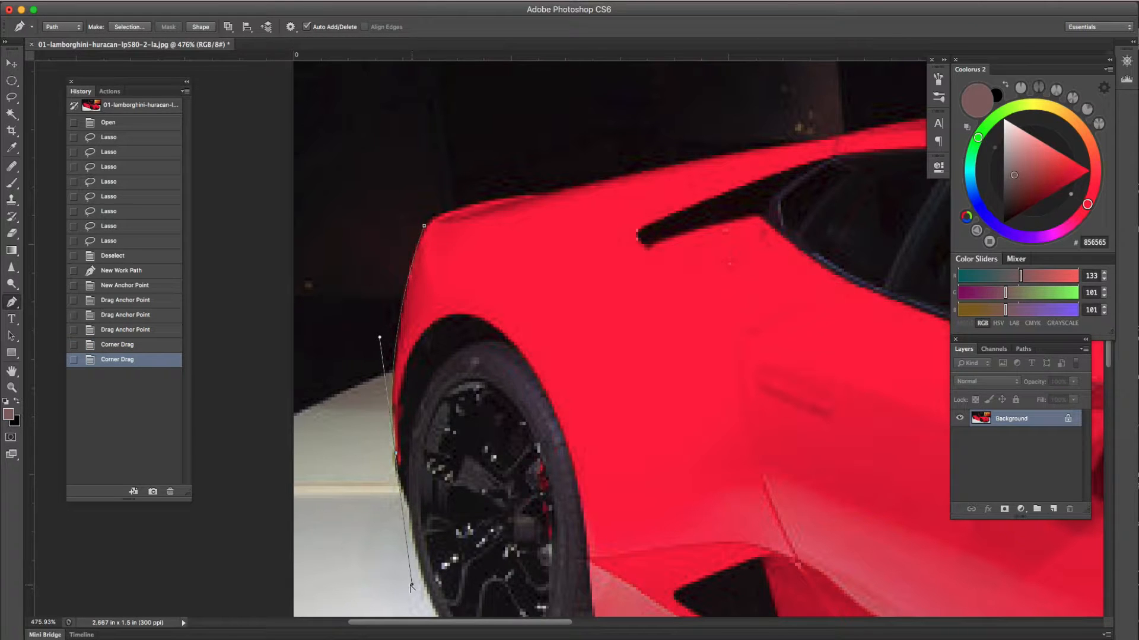
pyautogui.moveTo(411, 586); pyautogui.dragTo(380, 467)
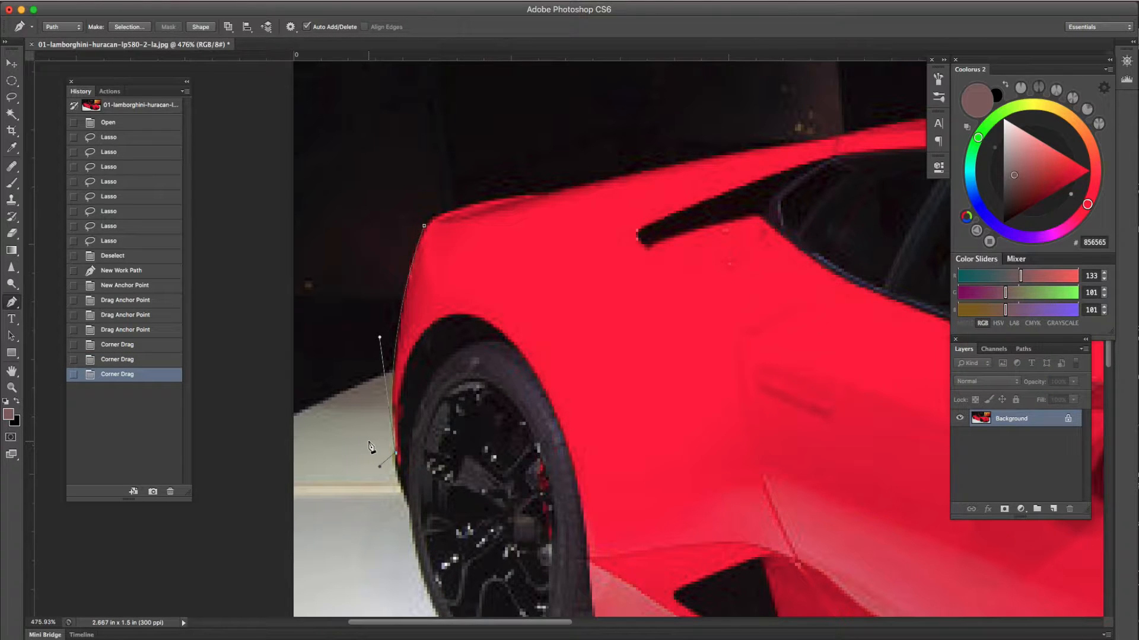
pyautogui.moveTo(417, 455); pyautogui.dragTo(432, 351)
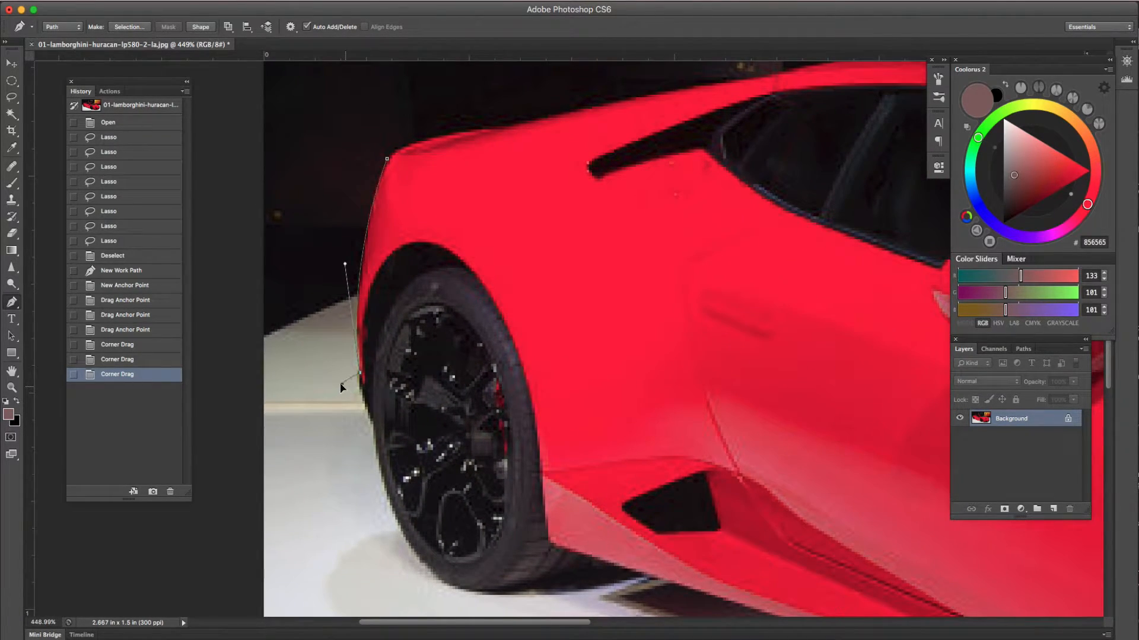
pyautogui.moveTo(337, 378); pyautogui.dragTo(336, 379)
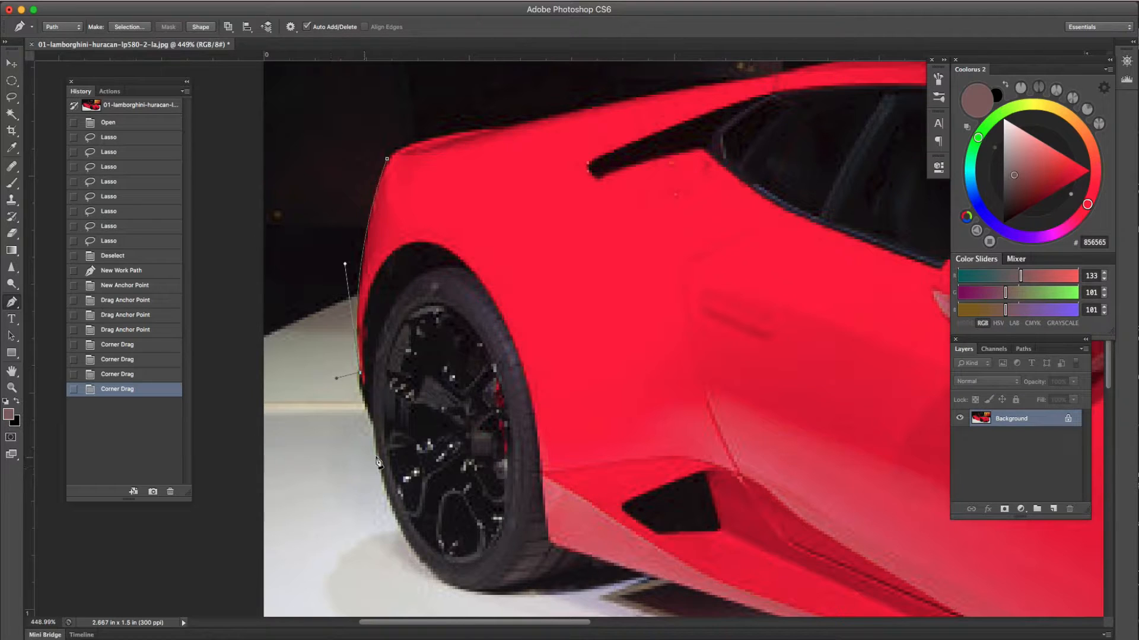
pyautogui.click(373, 419)
pyautogui.click(373, 420)
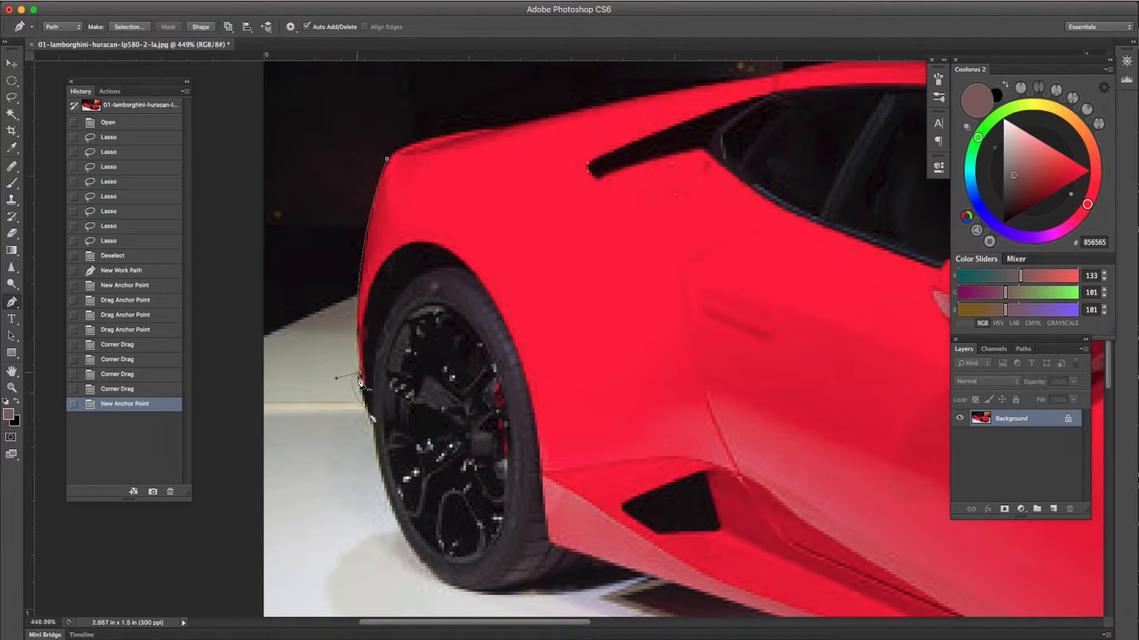
pyautogui.press('super+z')
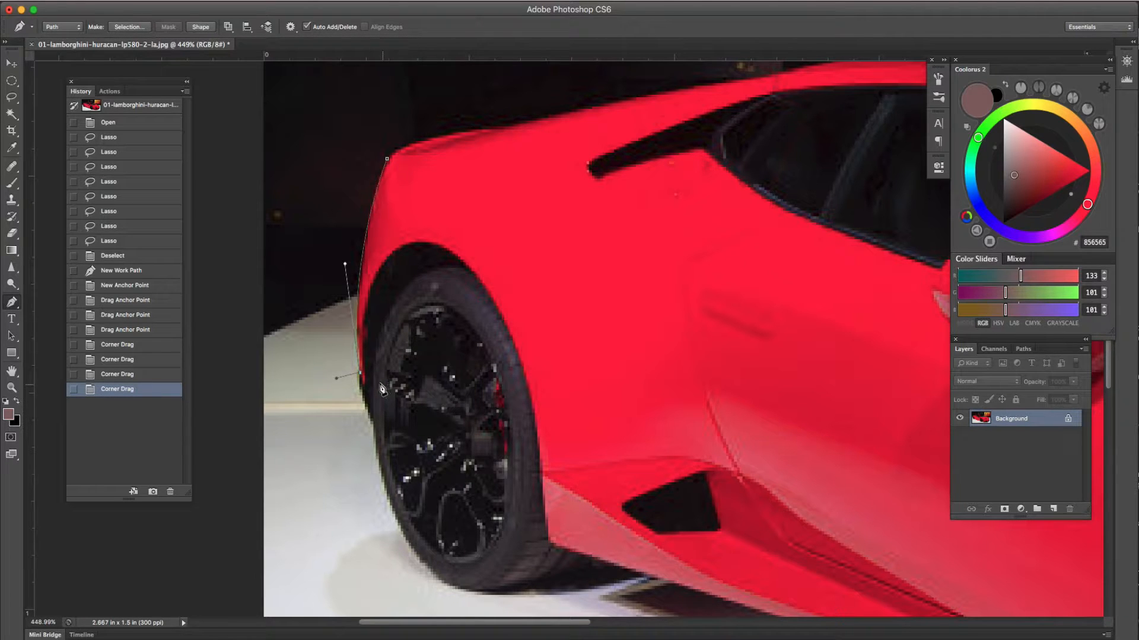
# Step: Redirect the wheel-arch anchor's outgoing handle, add a curved anchor on the rear tyre's outer edge, and align that anchor's handle with the tyre
pyautogui.moveTo(336, 378); pyautogui.dragTo(340, 386)
pyautogui.moveTo(361, 386); pyautogui.dragTo(363, 387)
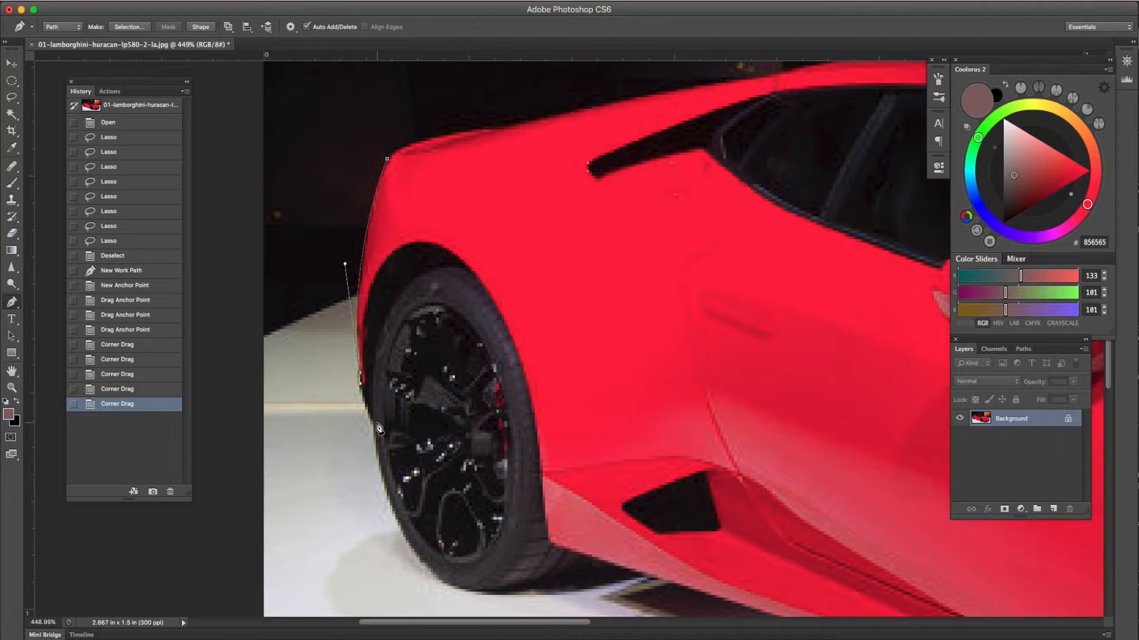
pyautogui.moveTo(373, 423); pyautogui.dragTo(381, 439)
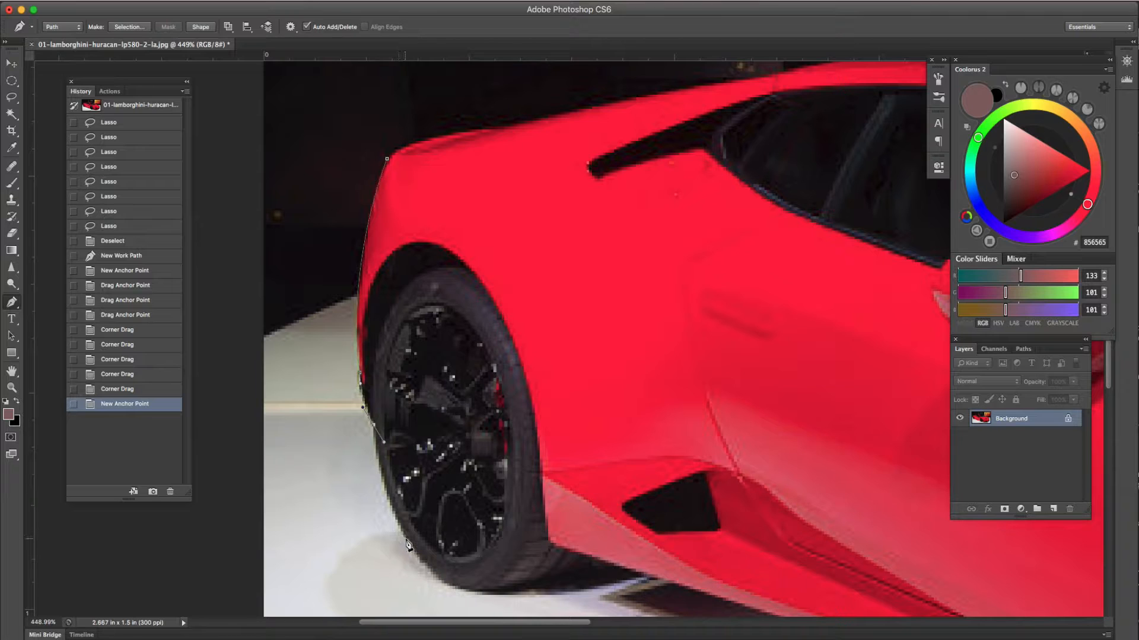
pyautogui.moveTo(409, 541); pyautogui.dragTo(395, 492)
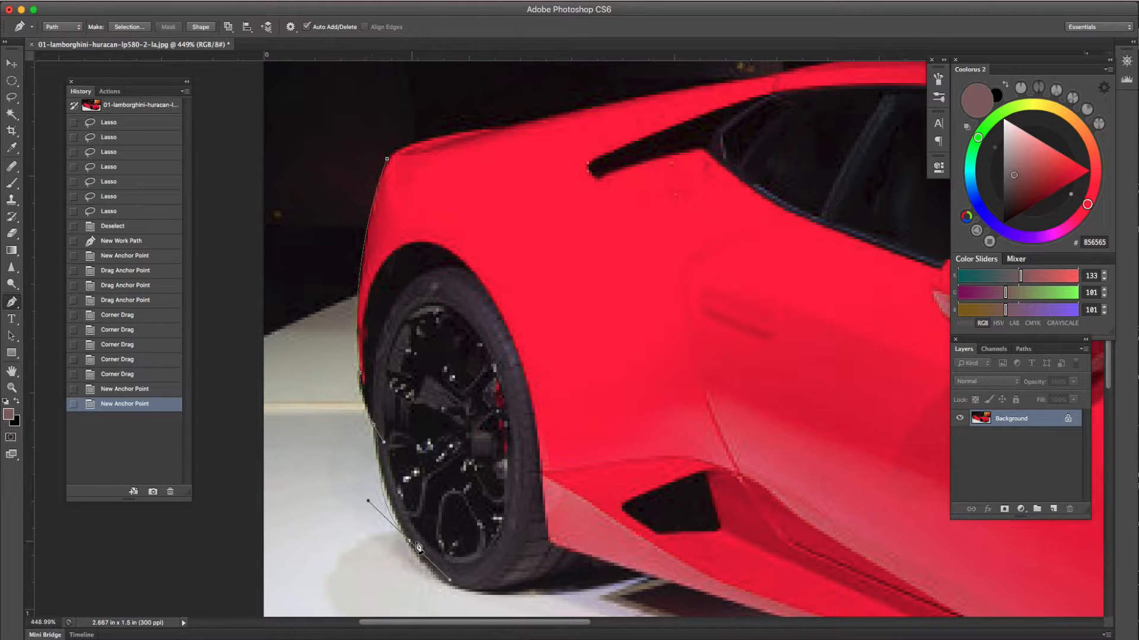
pyautogui.press('super+z')
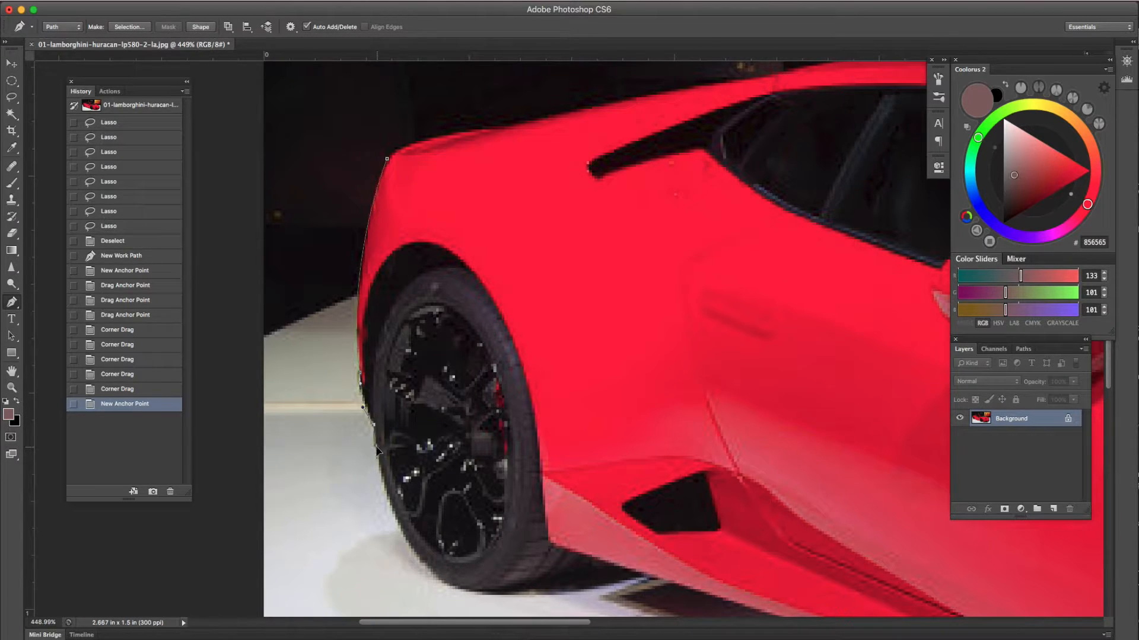
pyautogui.moveTo(376, 446); pyautogui.dragTo(376, 445)
# Step: Add a curved anchor at the bottom of the rear tyre, nudge it onto the edge, and shorten its outgoing handle
pyautogui.moveTo(453, 470); pyautogui.dragTo(434, 362)
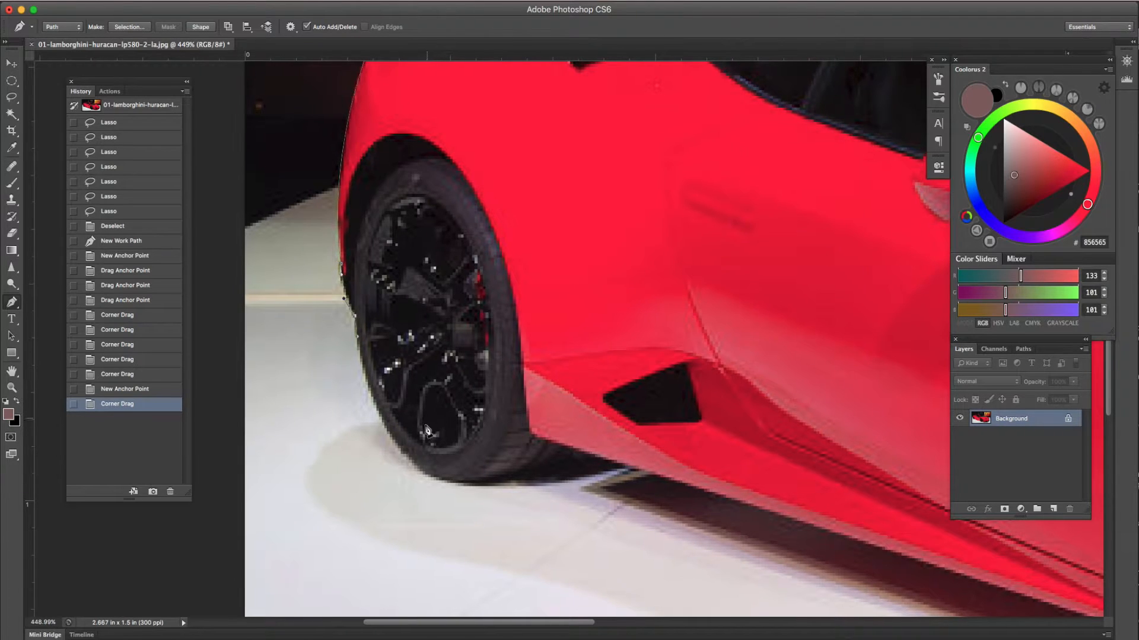
pyautogui.moveTo(442, 480); pyautogui.dragTo(515, 503)
pyautogui.click(519, 506)
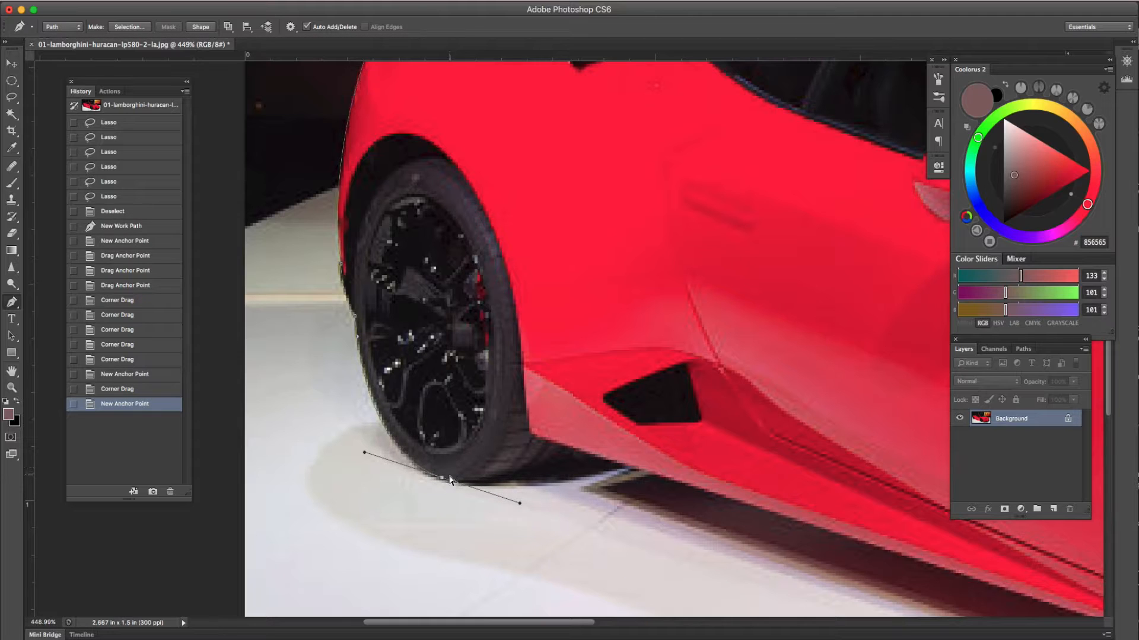
pyautogui.moveTo(442, 484); pyautogui.dragTo(446, 487)
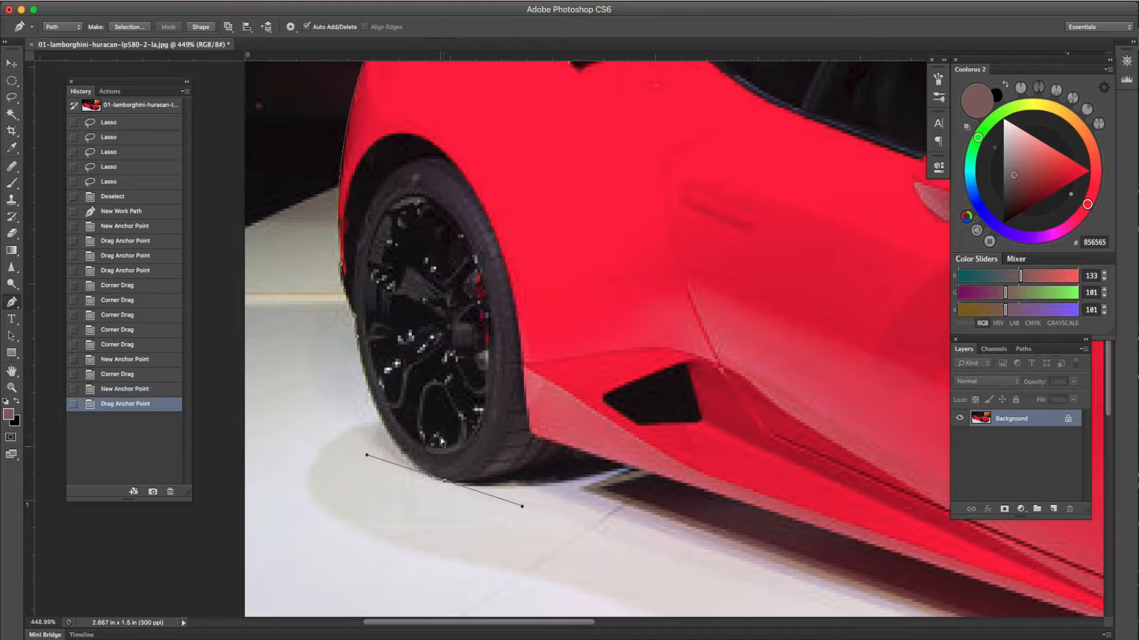
pyautogui.keyDown('alt'); pyautogui.click(368, 453); pyautogui.keyUp('alt')
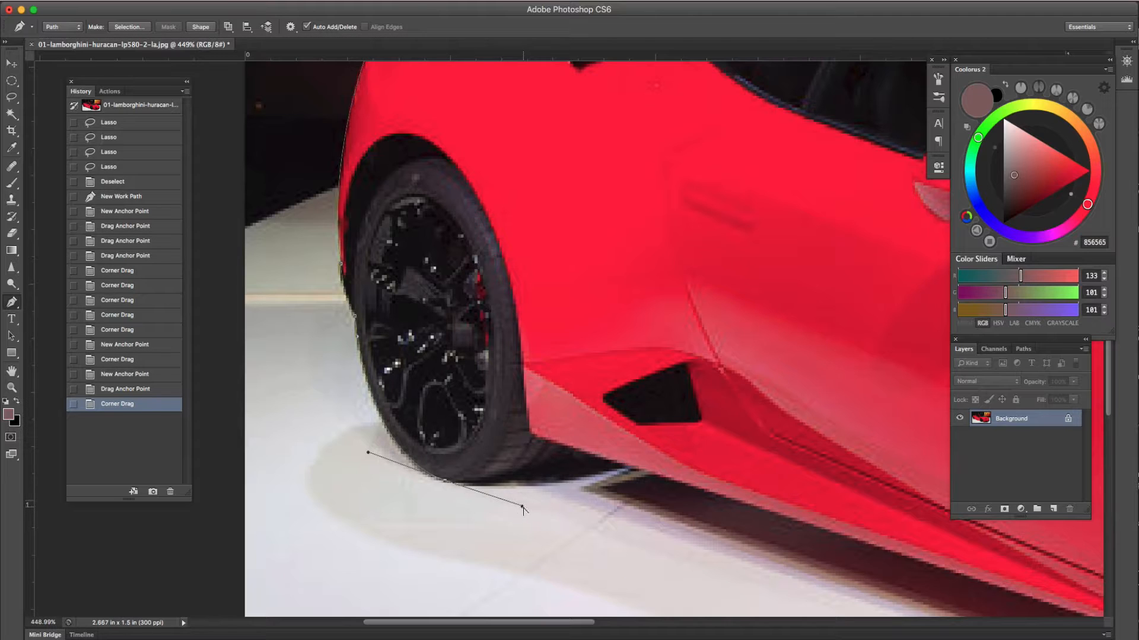
pyautogui.keyDown('alt'); pyautogui.click(464, 484); pyautogui.keyUp('alt')
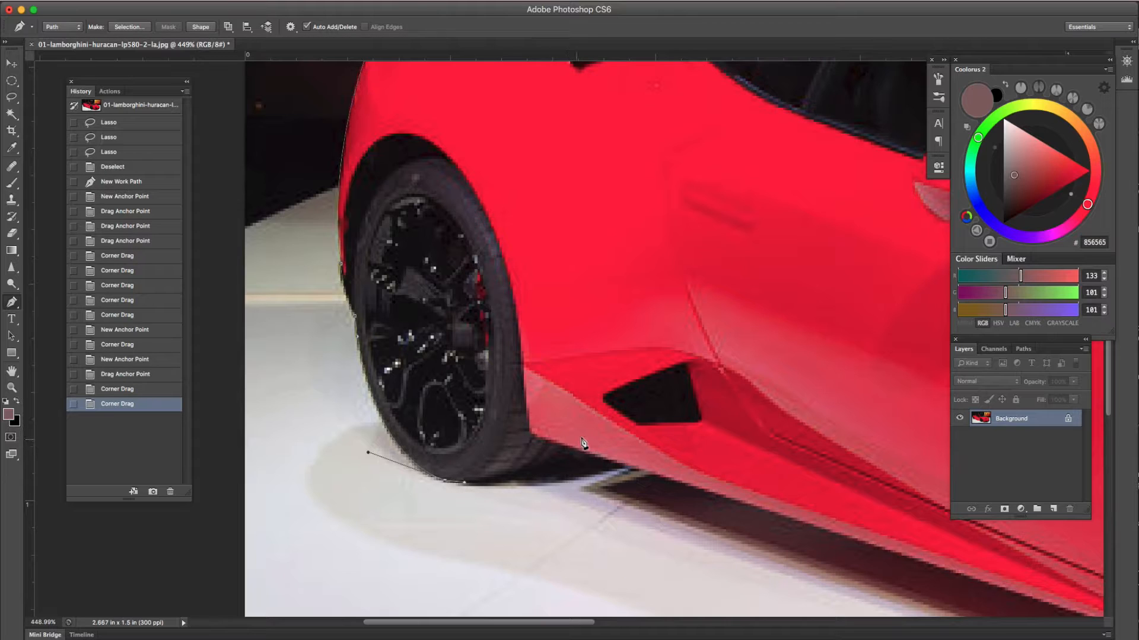
# Step: Add a curved anchor where the rear tyre meets the side skirt and turn its outgoing handle along the skirt
pyautogui.moveTo(564, 449); pyautogui.dragTo(592, 406)
pyautogui.moveTo(669, 418)
pyautogui.mouseDown()
pyautogui.moveTo(645, 423)
pyautogui.moveTo(670, 426)
pyautogui.mouseUp()
pyautogui.moveTo(332, 370); pyautogui.dragTo(376, 369)
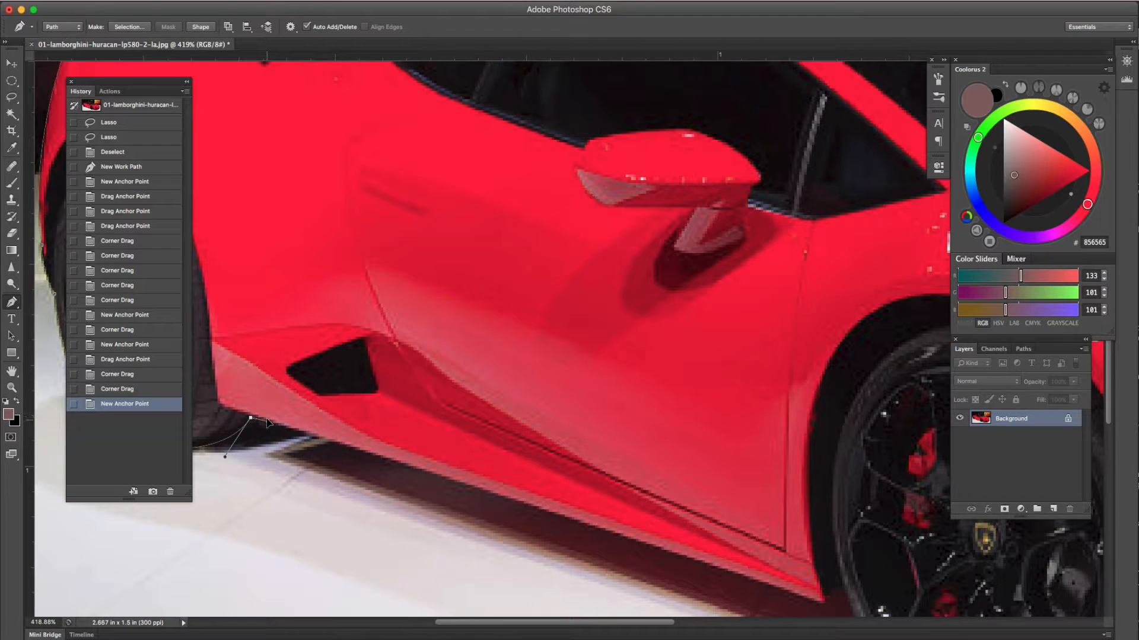
pyautogui.moveTo(267, 421); pyautogui.dragTo(268, 424)
# Step: Trace the side skirt's lower edge to its front end, then extend the path across to the front tyre's edge
pyautogui.moveTo(665, 460); pyautogui.dragTo(585, 367)
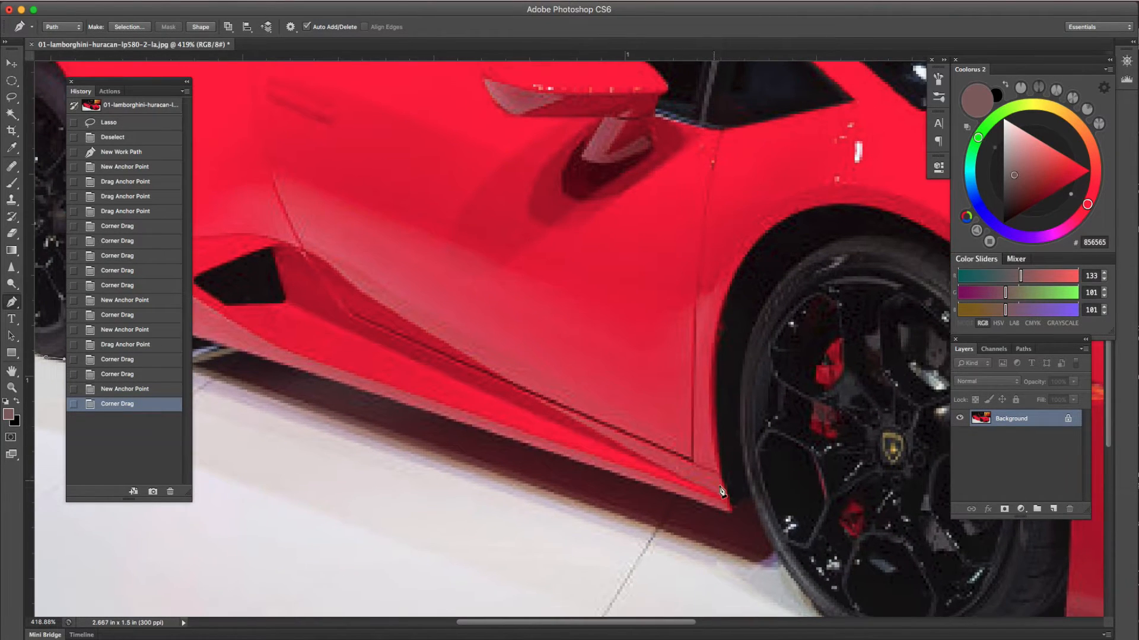
pyautogui.click(733, 512)
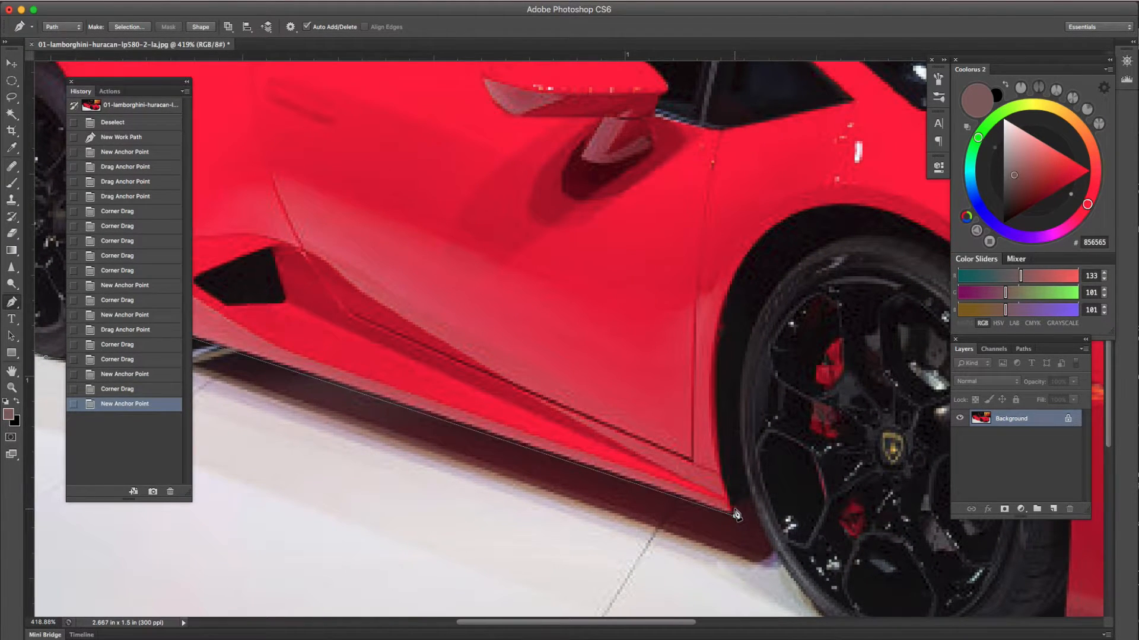
pyautogui.moveTo(724, 533); pyautogui.dragTo(746, 522)
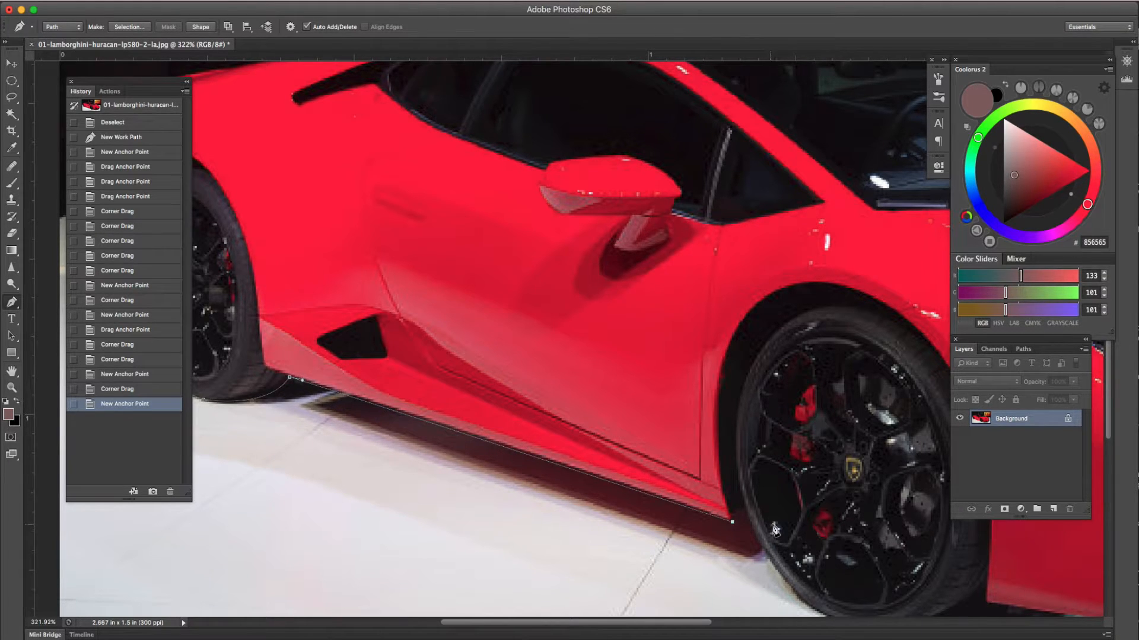
pyautogui.hscroll(3, 741, 474)
pyautogui.scroll(-1, 742, 475)
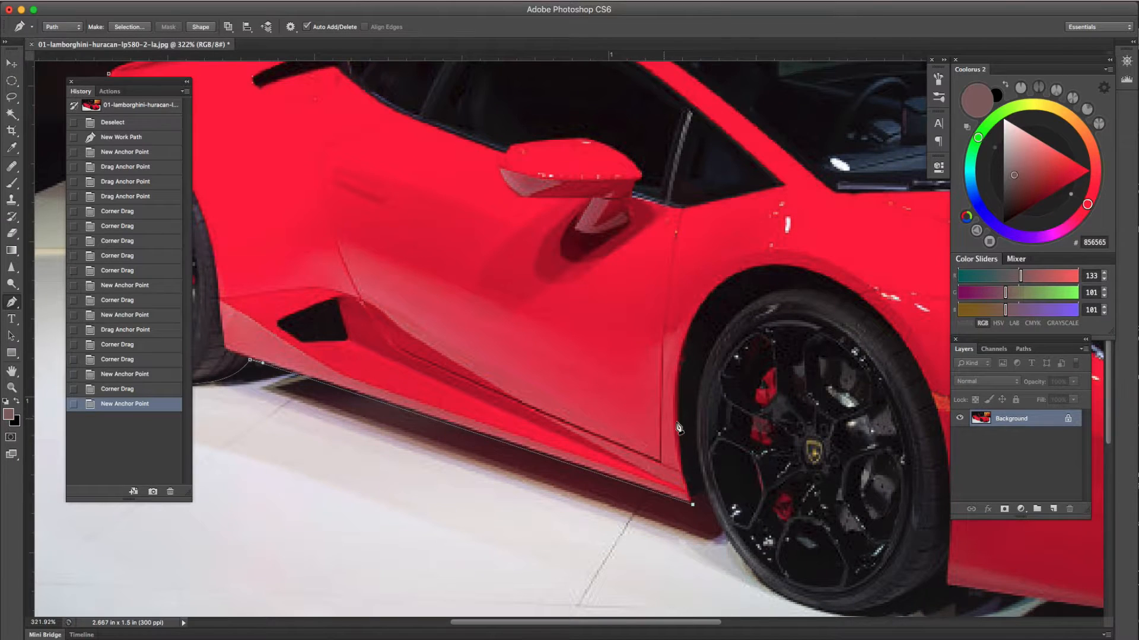
pyautogui.keyDown('alt'); pyautogui.click(693, 504); pyautogui.keyUp('alt')
pyautogui.moveTo(692, 508)
pyautogui.mouseDown()
pyautogui.moveTo(722, 531)
pyautogui.moveTo(793, 547)
pyautogui.mouseUp()
pyautogui.click(704, 491)
# Step: Curve the path around the bottom of the front tyre up to the bumper, adjusting the outgoing handles of both new anchors
pyautogui.moveTo(762, 484); pyautogui.dragTo(593, 348)
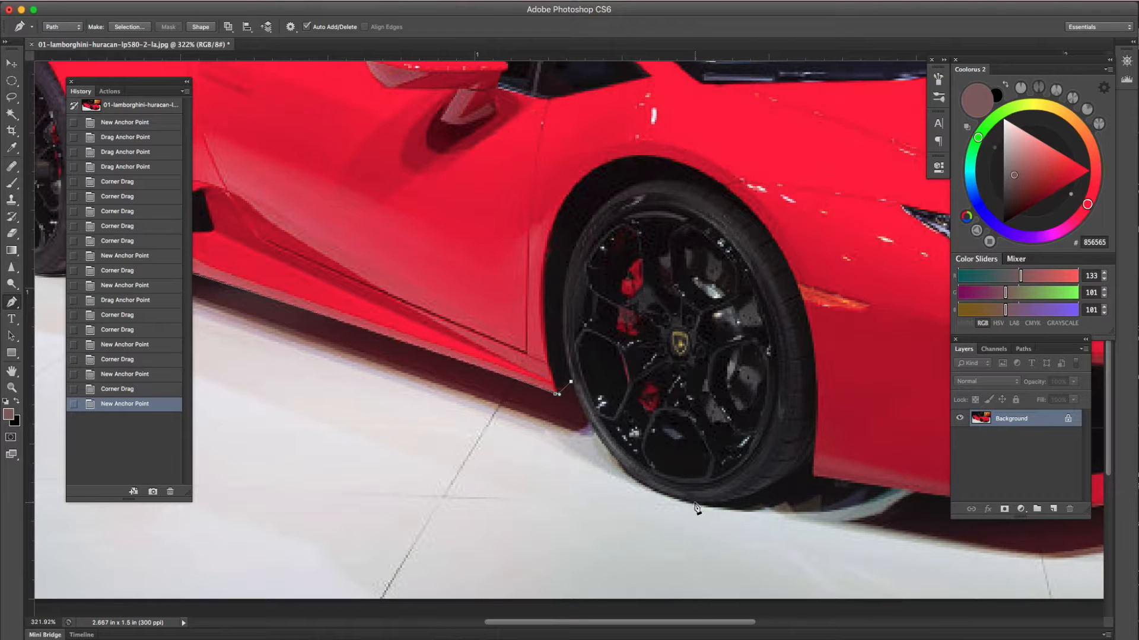
pyautogui.moveTo(692, 503)
pyautogui.mouseDown()
pyautogui.moveTo(801, 516)
pyautogui.moveTo(704, 505)
pyautogui.mouseUp()
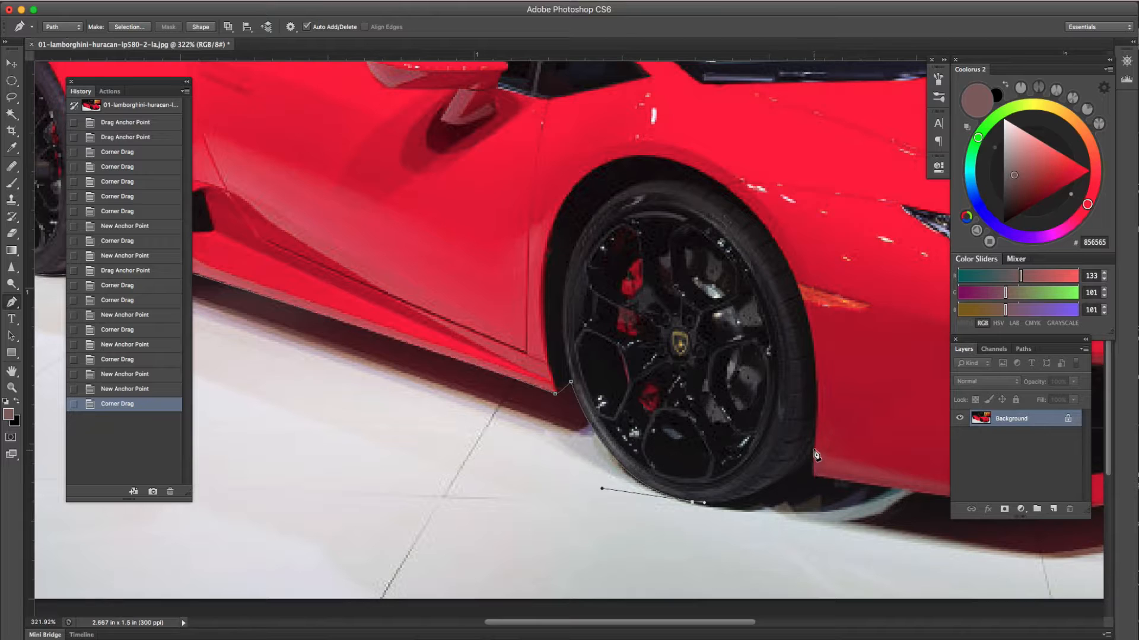
pyautogui.moveTo(813, 450); pyautogui.dragTo(867, 389)
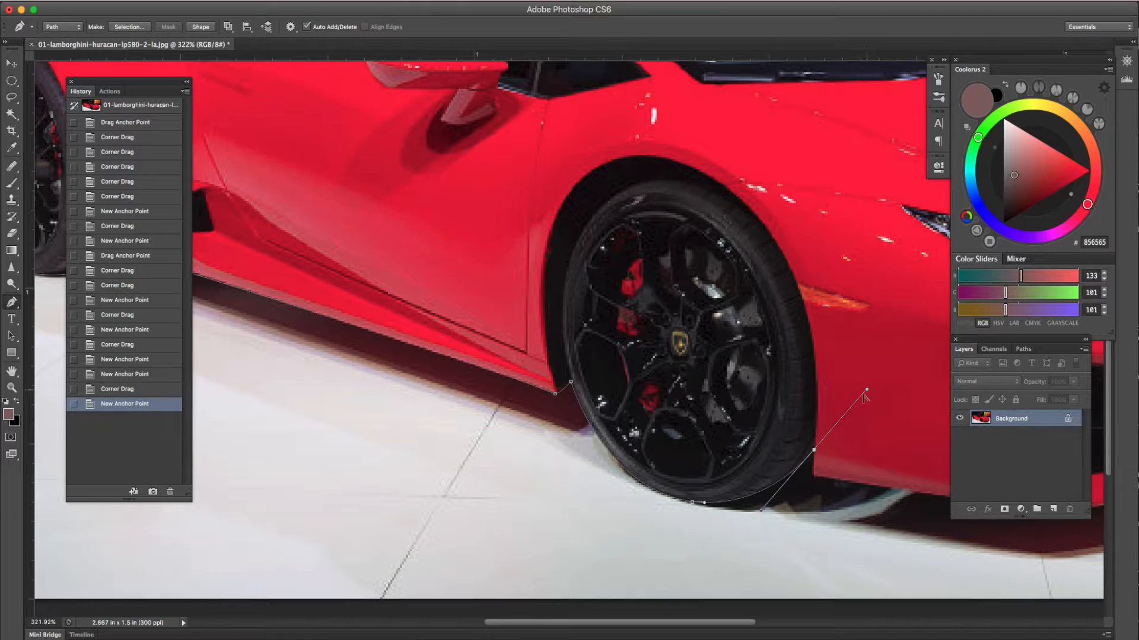
pyautogui.keyDown('alt'); pyautogui.click(813, 451); pyautogui.keyUp('alt')
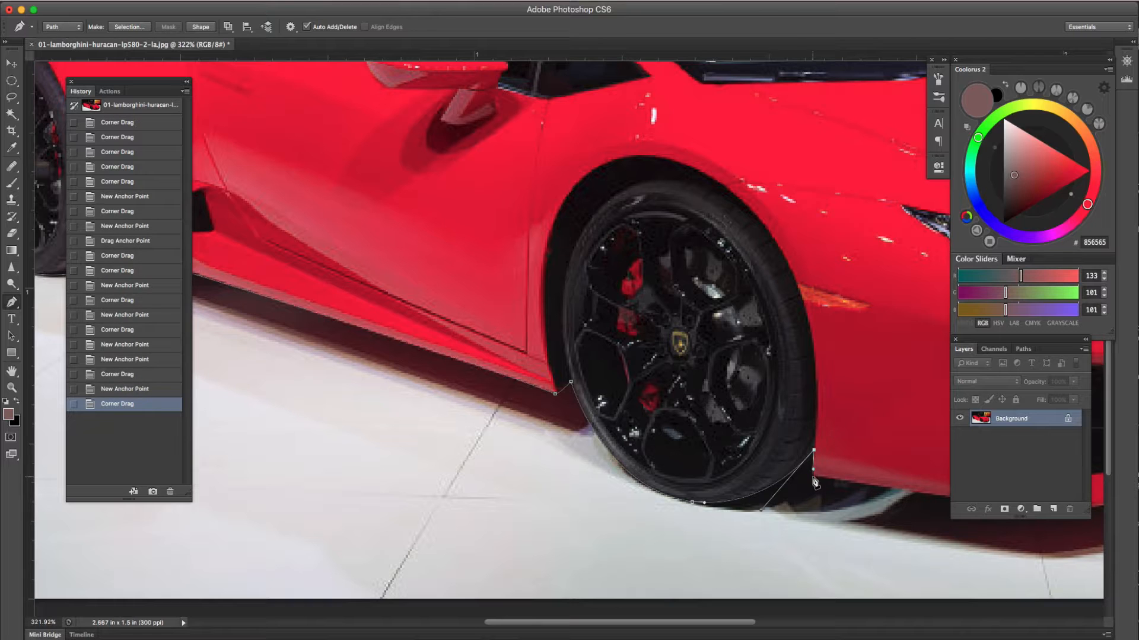
# Step: Trace the front bumper's lower edge from the wheel to its lowest corner with a curved anchor, and shorten that anchor's outgoing handle
pyautogui.click(813, 475)
pyautogui.moveTo(793, 491); pyautogui.dragTo(472, 441)
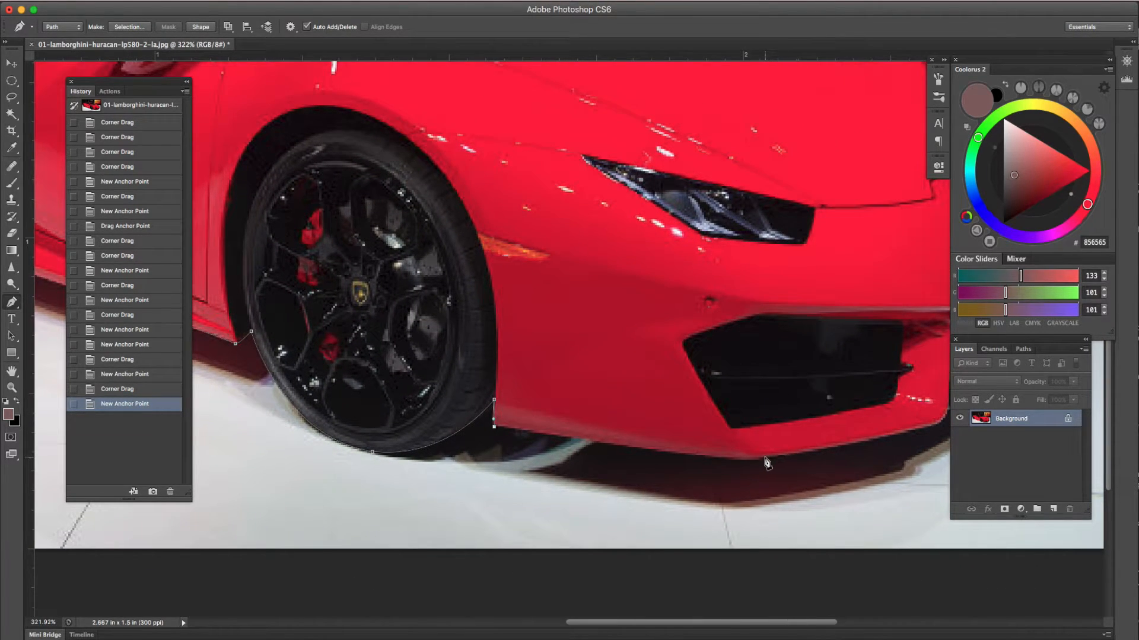
pyautogui.moveTo(767, 458); pyautogui.dragTo(794, 453)
pyautogui.click(804, 451)
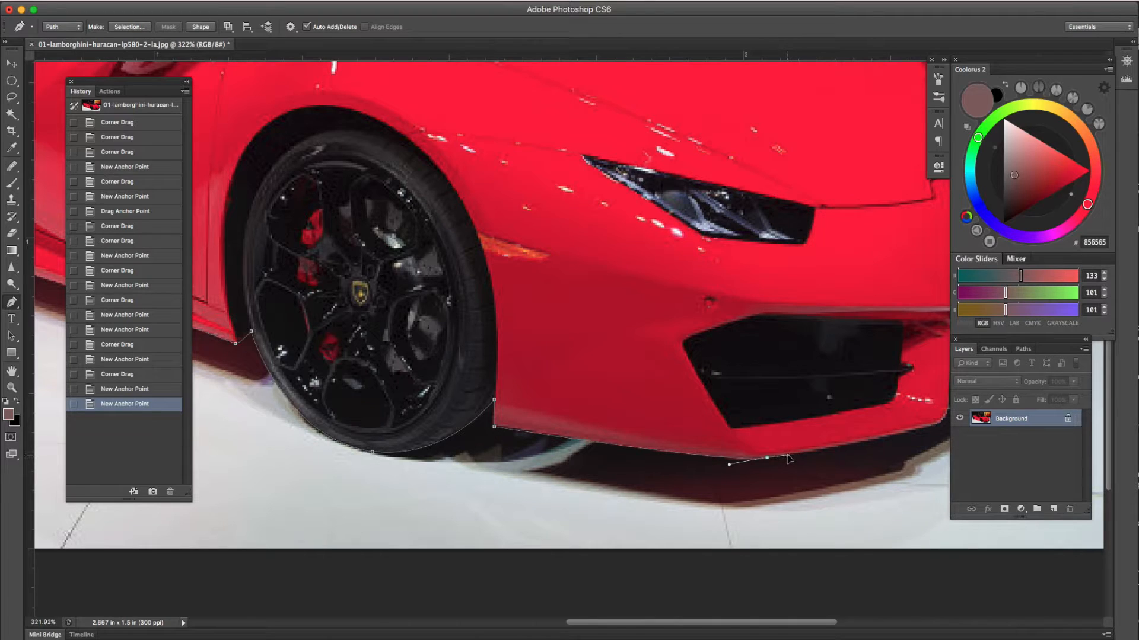
pyautogui.keyDown('alt'); pyautogui.click(788, 456); pyautogui.keyUp('alt')
# Step: Continue the path along the bumper's lower edge and around its corner beside the far front air intake
pyautogui.hscroll(10, 788, 459)
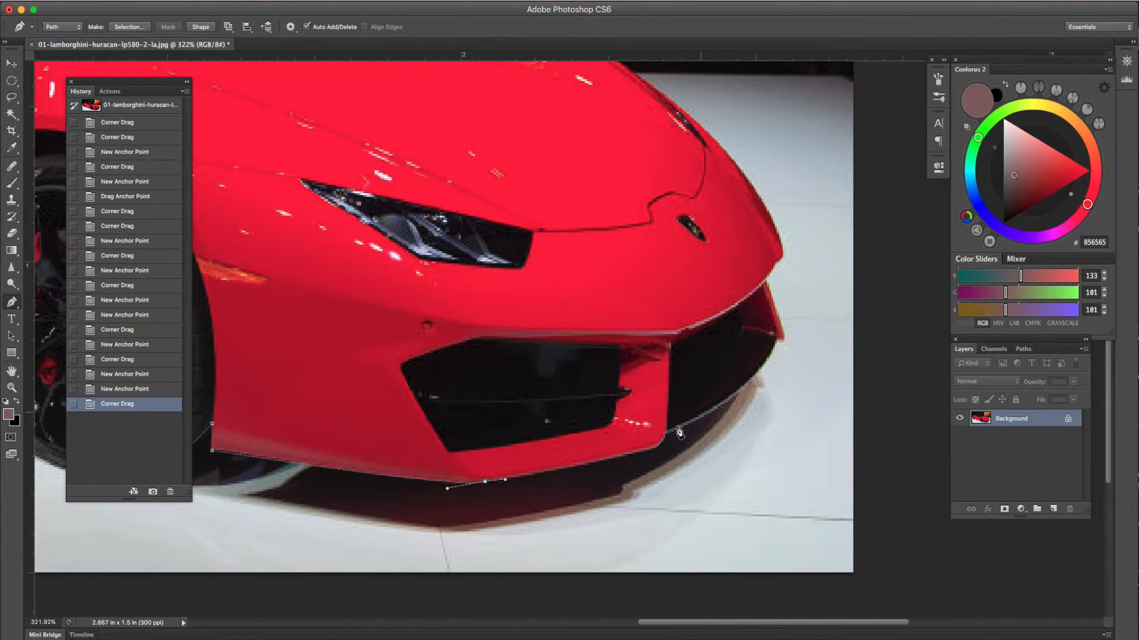
pyautogui.click(654, 451)
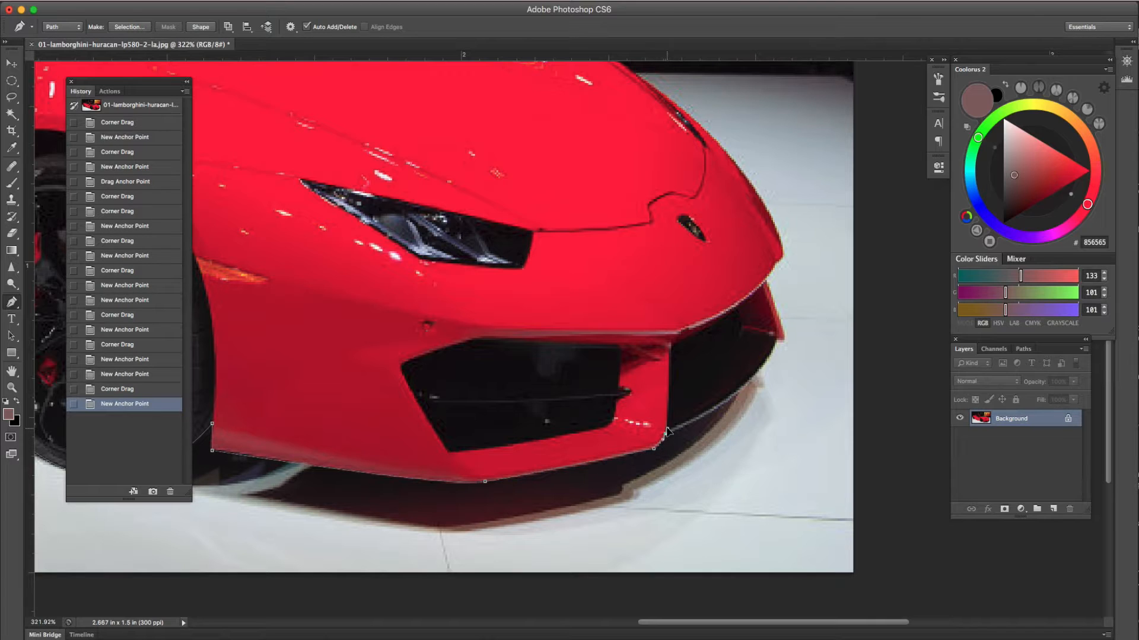
pyautogui.click(669, 422)
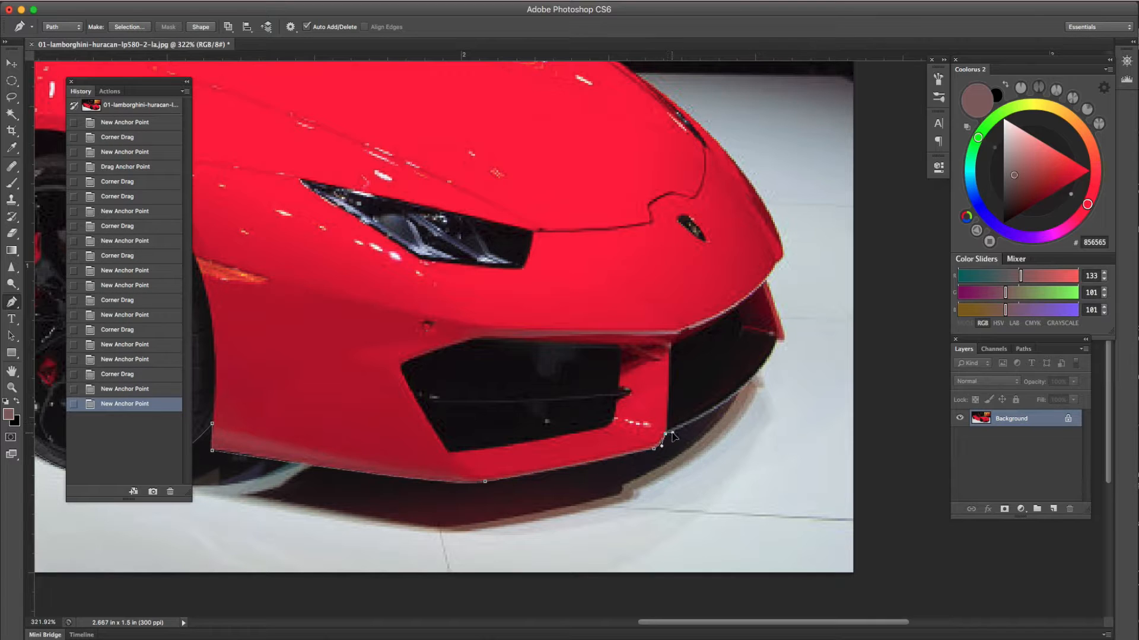
# Step: Curve the path along the far air intake's lower edge to the bumper's outer tip, shortening the outgoing handles along the way
pyautogui.moveTo(670, 432); pyautogui.dragTo(672, 433)
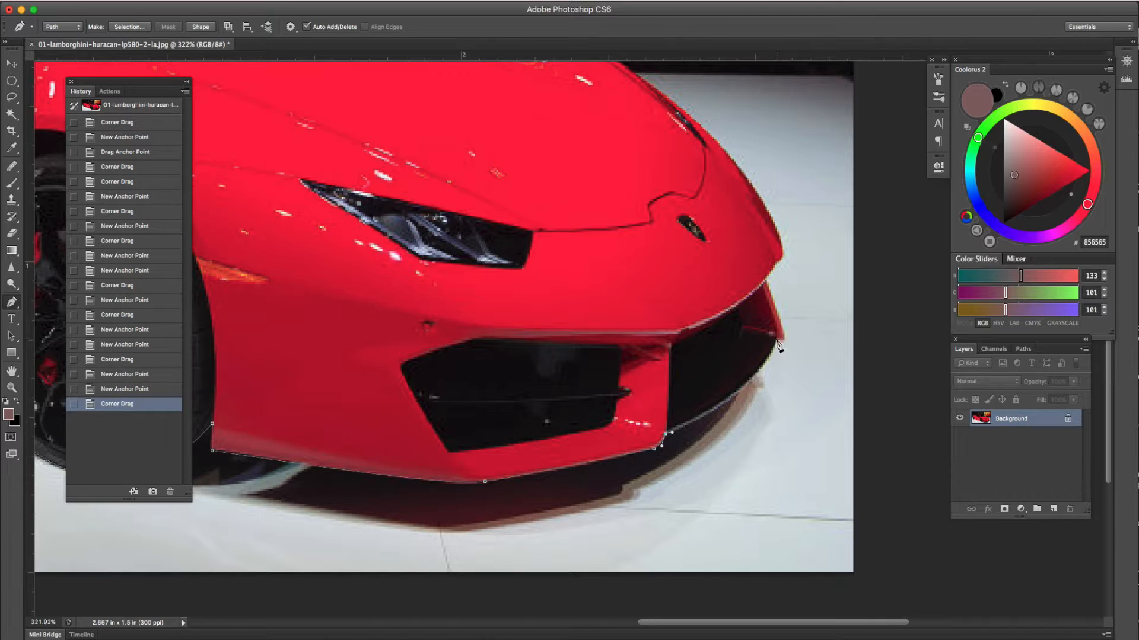
pyautogui.moveTo(778, 342); pyautogui.dragTo(651, 383)
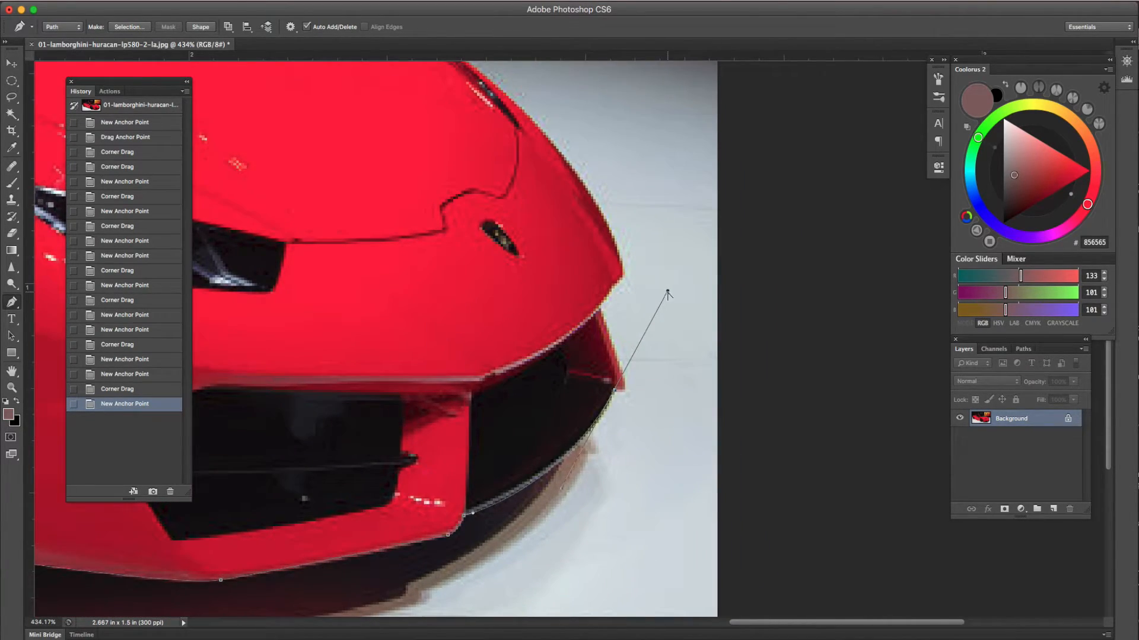
pyautogui.keyDown('alt'); pyautogui.click(617, 392); pyautogui.keyUp('alt')
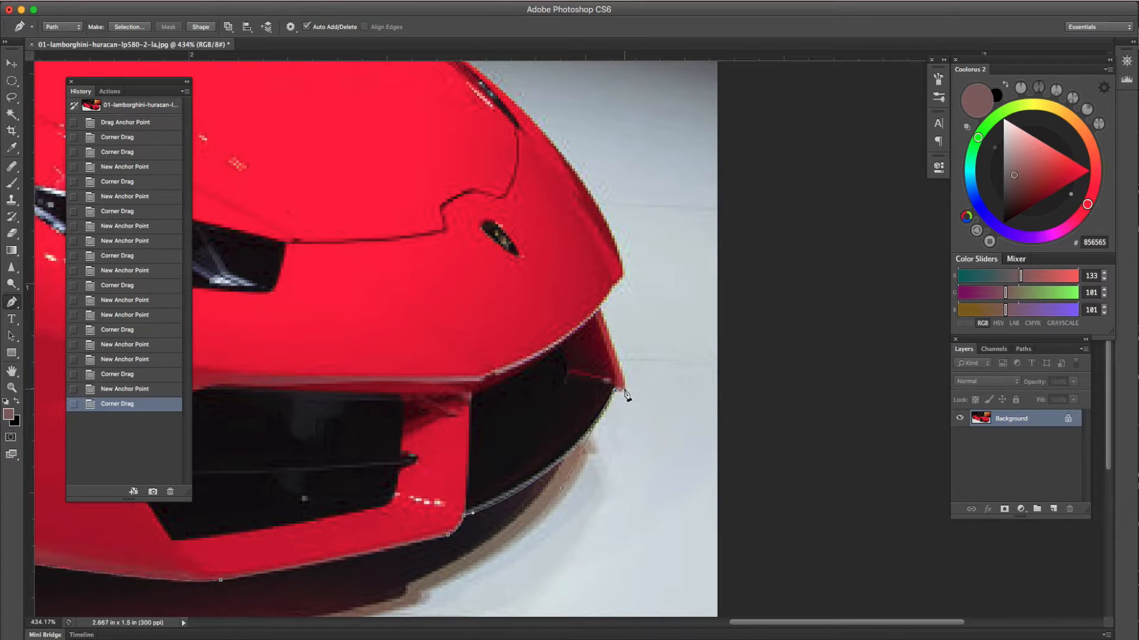
pyautogui.click(625, 390)
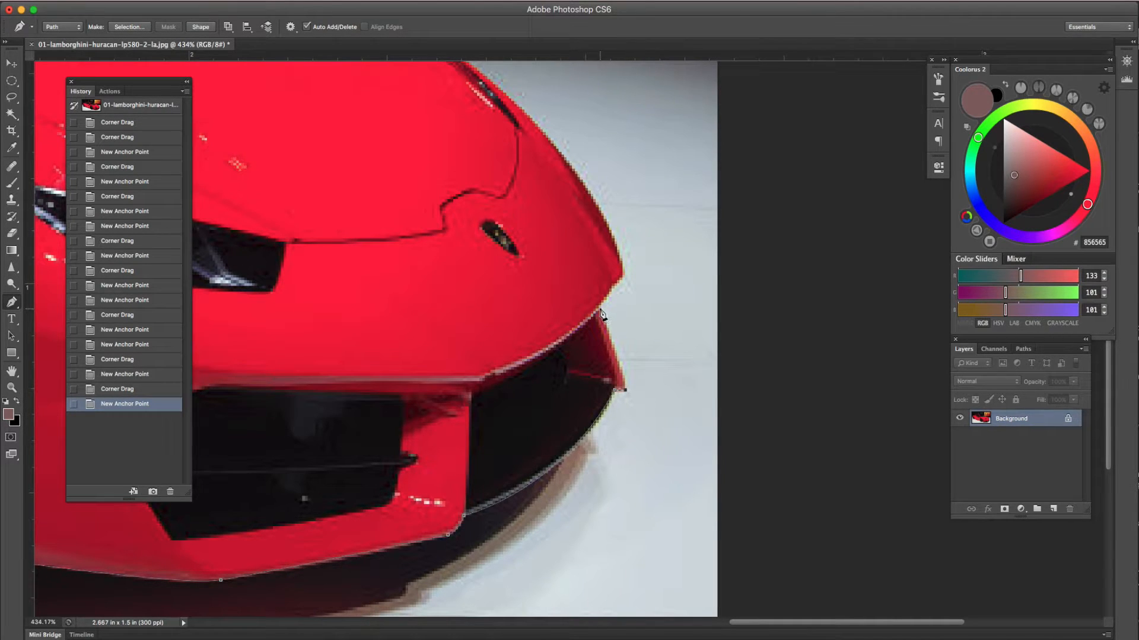
# Step: Trace the bumper's outer edge up from its tip to the underside of the hood, then extend the path to the nose corner
pyautogui.moveTo(597, 309); pyautogui.dragTo(593, 285)
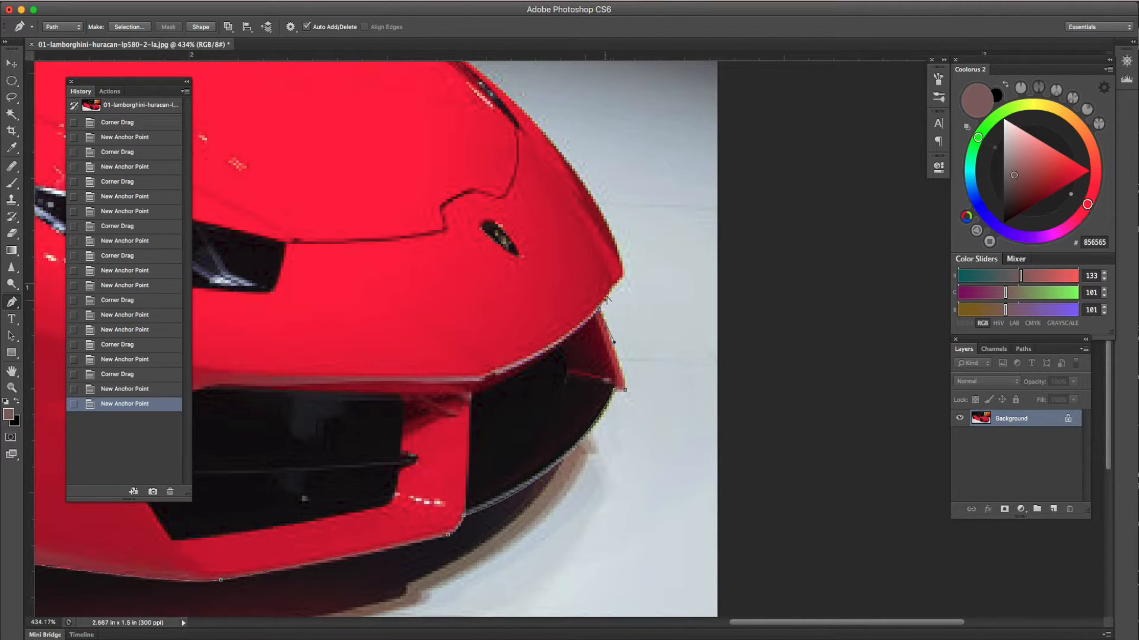
pyautogui.keyDown('alt'); pyautogui.click(602, 306); pyautogui.keyUp('alt')
pyautogui.click(623, 274)
# Step: Curve the path from the nose corner up along the hood's far edge and shorten the new anchor's outgoing handle
pyautogui.moveTo(641, 255); pyautogui.dragTo(636, 385)
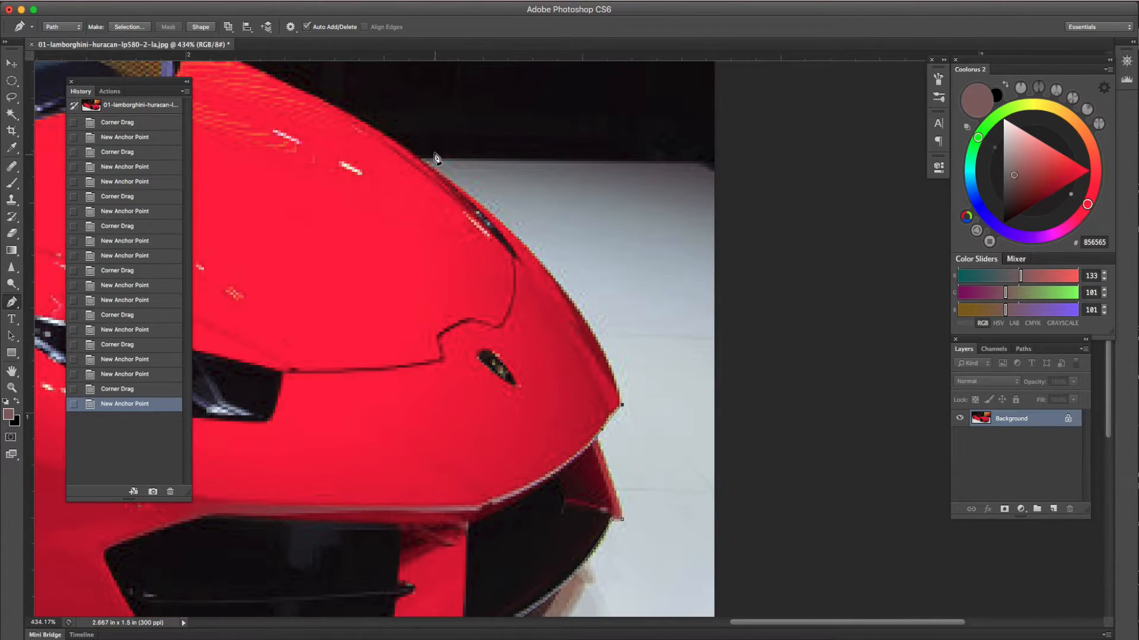
pyautogui.moveTo(434, 170); pyautogui.dragTo(254, 69)
pyautogui.moveTo(419, 149); pyautogui.dragTo(580, 296)
pyautogui.moveTo(417, 220); pyautogui.dragTo(563, 329)
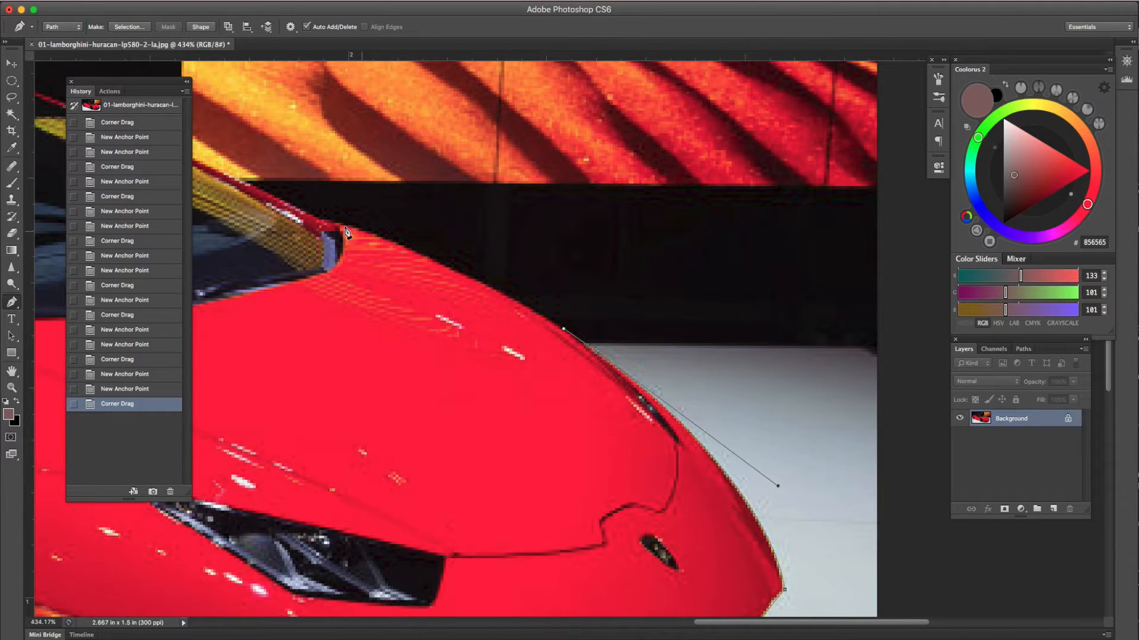
# Step: Continue the path along the hood's upper edge to the windshield's lower far corner and redirect that anchor's outgoing handle
pyautogui.moveTo(319, 220); pyautogui.dragTo(251, 219)
pyautogui.moveTo(315, 175); pyautogui.dragTo(594, 272)
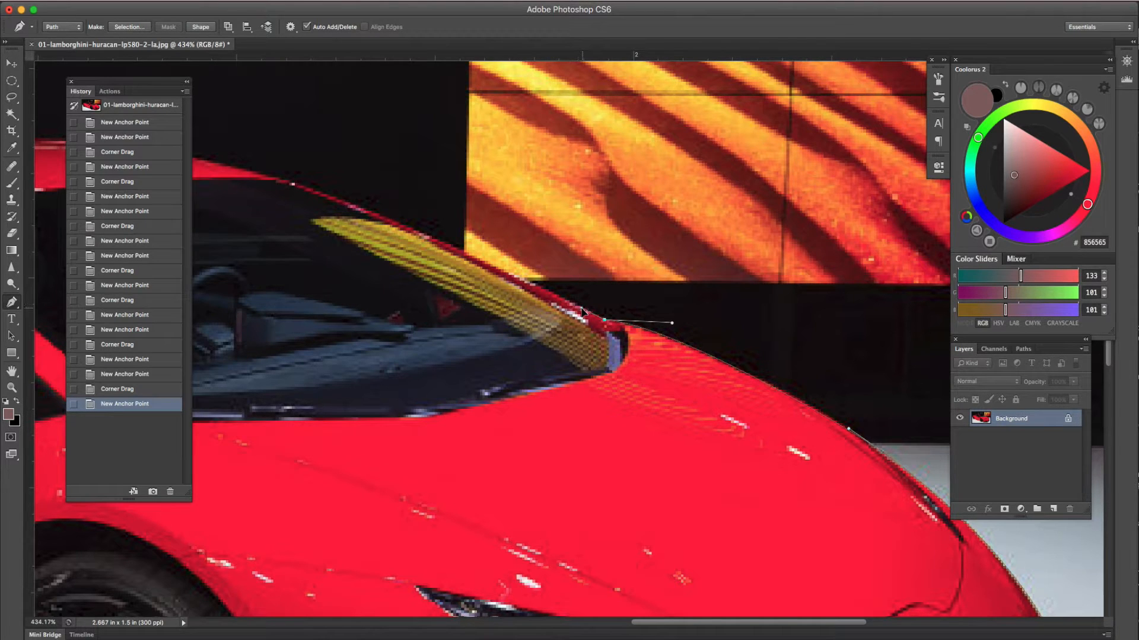
pyautogui.click(604, 321)
pyautogui.keyDown('alt'); pyautogui.click(559, 350); pyautogui.keyUp('alt')
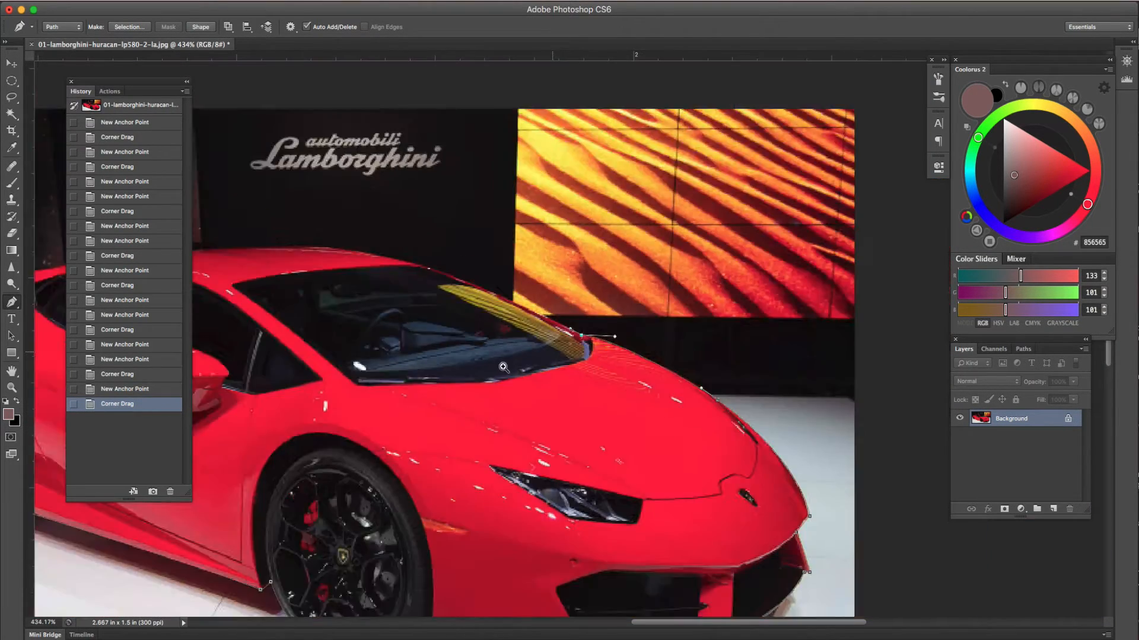
pyautogui.keyDown('super'); pyautogui.click(701, 256); pyautogui.keyUp('super')
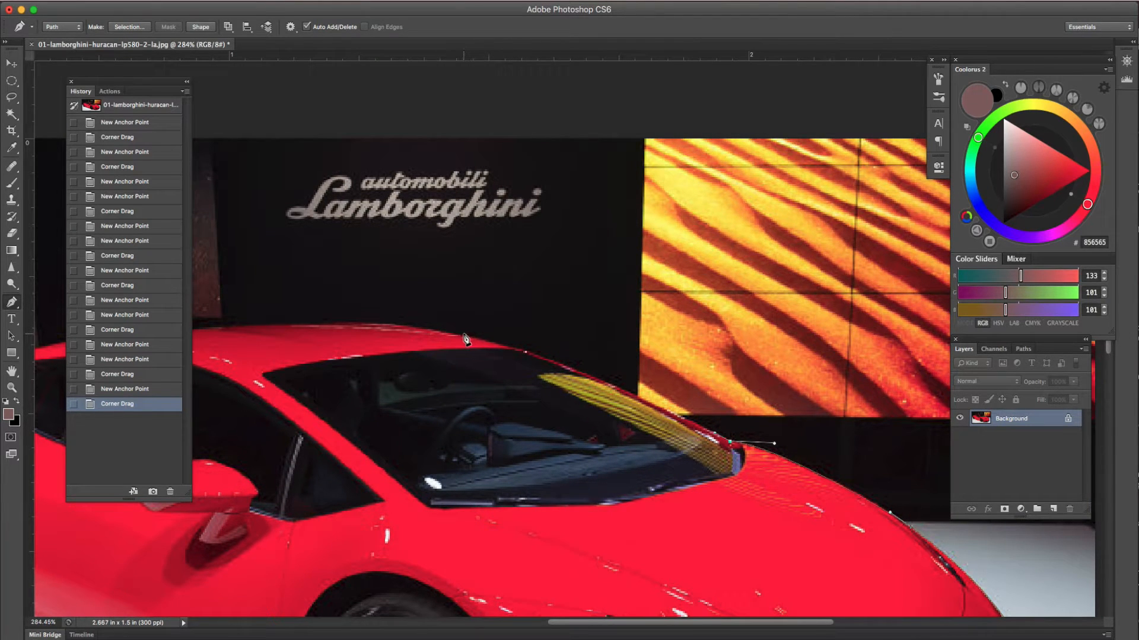
# Step: Curve the path along the far windshield pillar up to the front of the roof and shorten that anchor's outgoing handle
pyautogui.moveTo(454, 335); pyautogui.dragTo(364, 330)
pyautogui.click(368, 326)
pyautogui.moveTo(370, 329); pyautogui.dragTo(430, 332)
pyautogui.keyDown('alt'); pyautogui.click(432, 331); pyautogui.keyUp('alt')
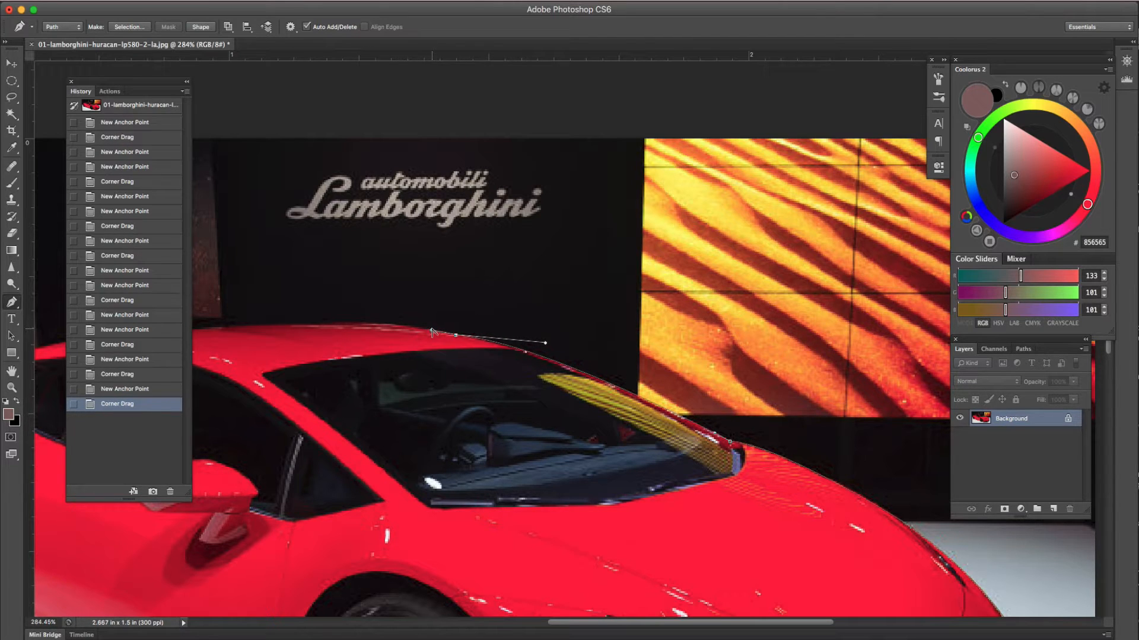
pyautogui.keyDown('alt'); pyautogui.click(440, 333); pyautogui.keyUp('alt')
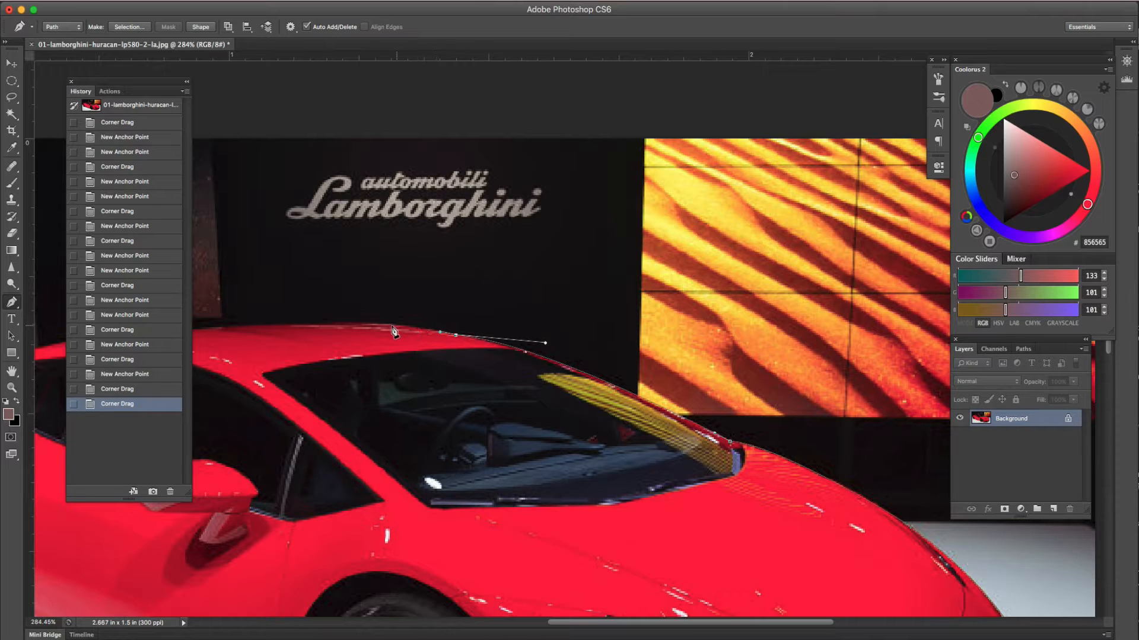
# Step: Add a curved anchor at the top of the roof, fit it to the roofline, and shorten its outgoing handle
pyautogui.moveTo(343, 325); pyautogui.dragTo(300, 294)
pyautogui.scroll(5, 400, 367)
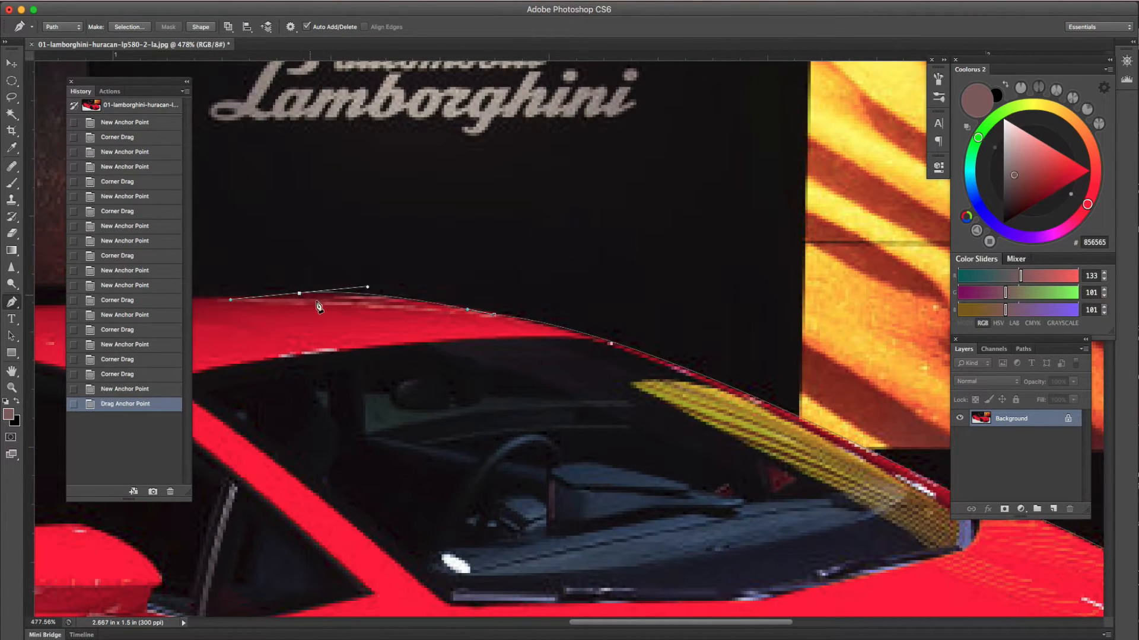
pyautogui.moveTo(375, 344); pyautogui.dragTo(813, 422)
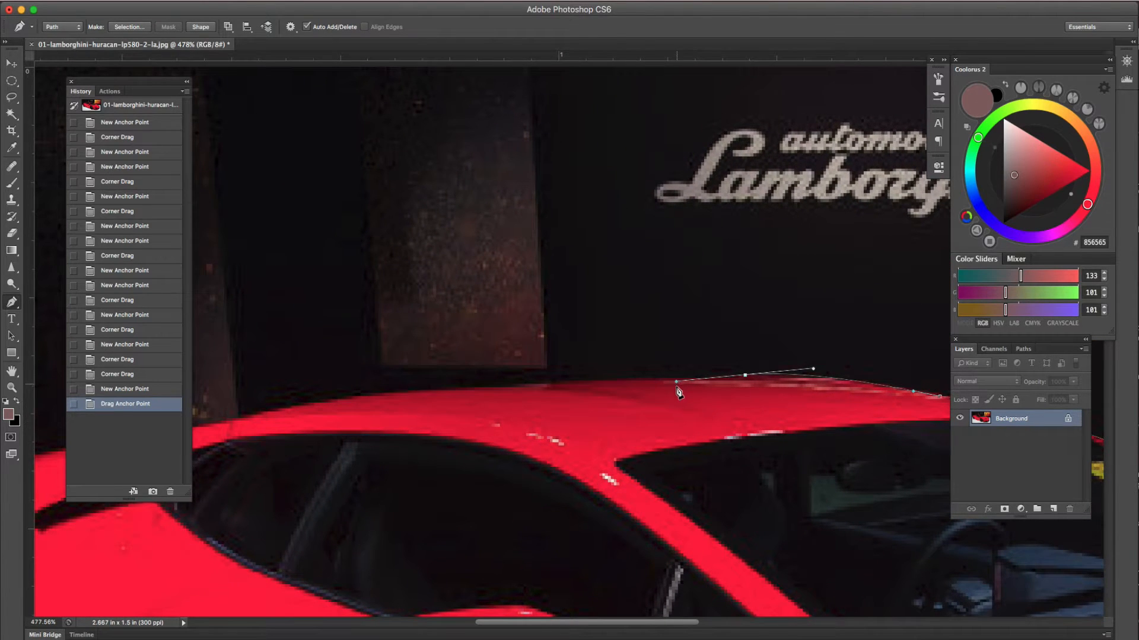
pyautogui.moveTo(677, 383); pyautogui.dragTo(712, 380)
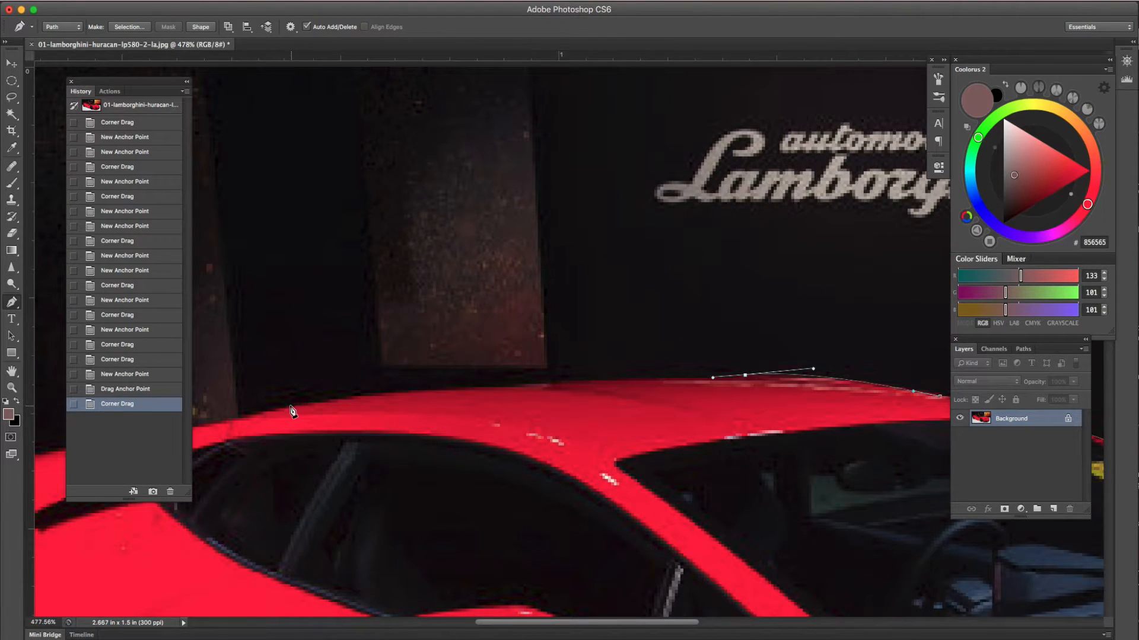
# Step: Curve the path along the rear roofline to above the rear side window and shorten the new anchor's outgoing handle
pyautogui.moveTo(286, 409); pyautogui.dragTo(230, 431)
pyautogui.press('space')
pyautogui.moveTo(363, 443); pyautogui.dragTo(791, 445)
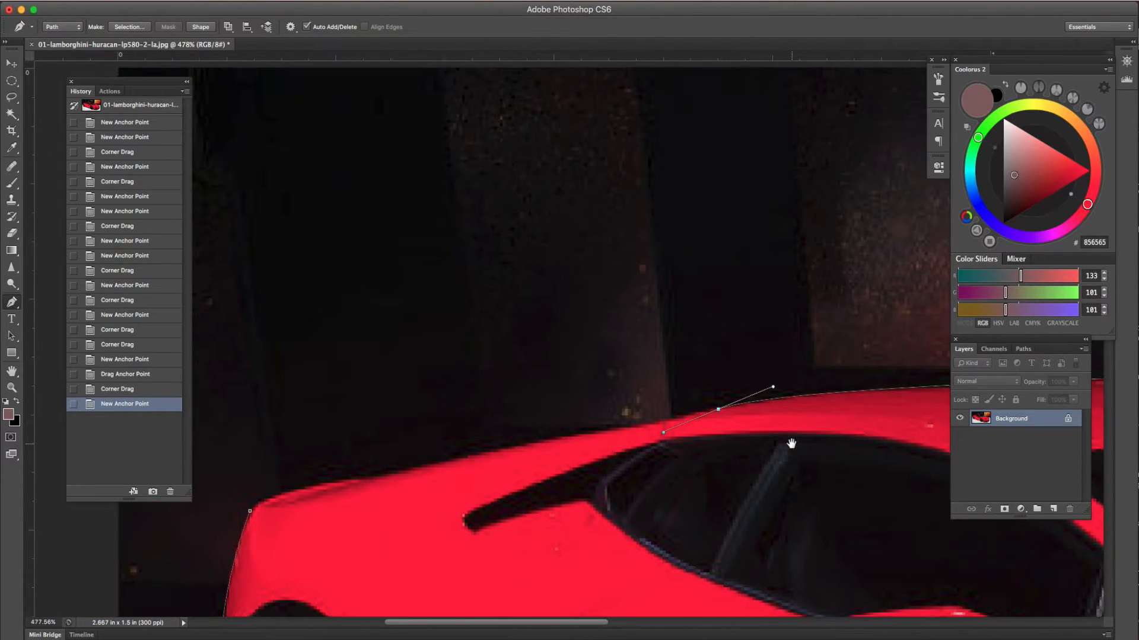
pyautogui.click(665, 433)
pyautogui.press('super+z')
pyautogui.moveTo(677, 424); pyautogui.dragTo(706, 417)
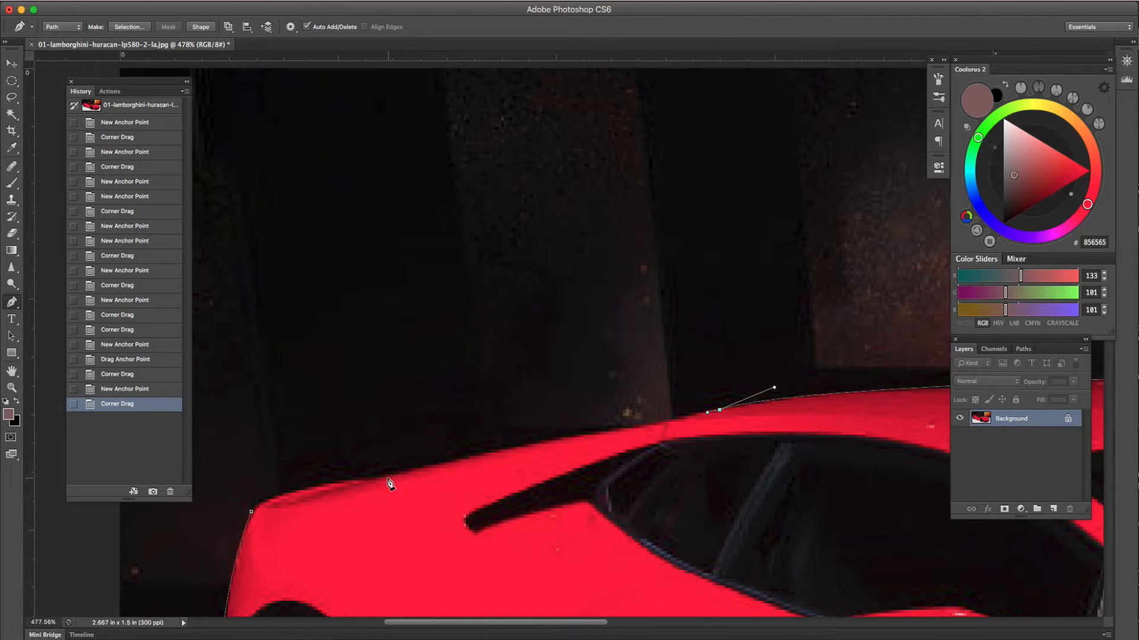
# Step: Trace the rear deck's upper edge with a curved anchor and close the path at its starting point on the car's tail
pyautogui.moveTo(385, 478)
pyautogui.mouseDown()
pyautogui.moveTo(338, 497)
pyautogui.moveTo(369, 479)
pyautogui.mouseUp()
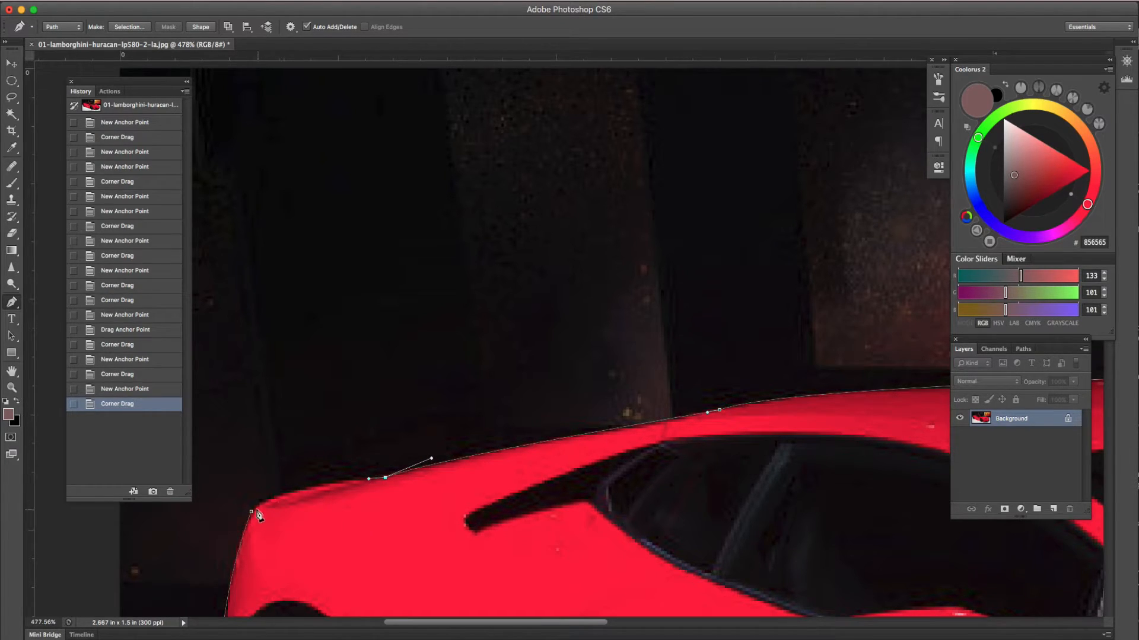
pyautogui.moveTo(252, 511); pyautogui.dragTo(223, 541)
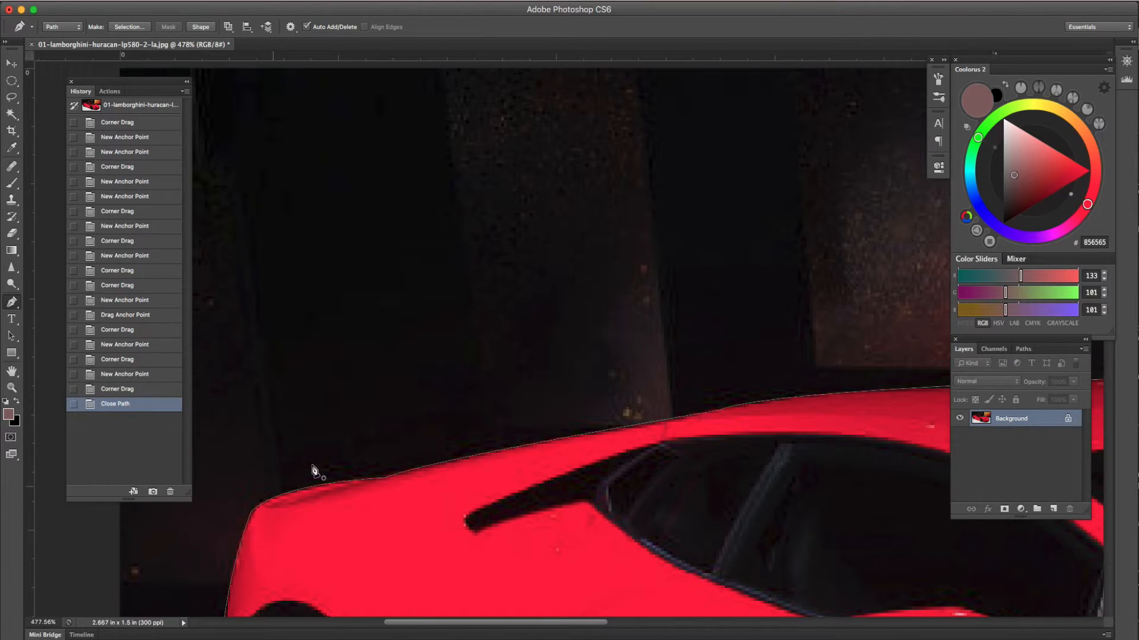
pyautogui.moveTo(574, 477); pyautogui.dragTo(704, 447)
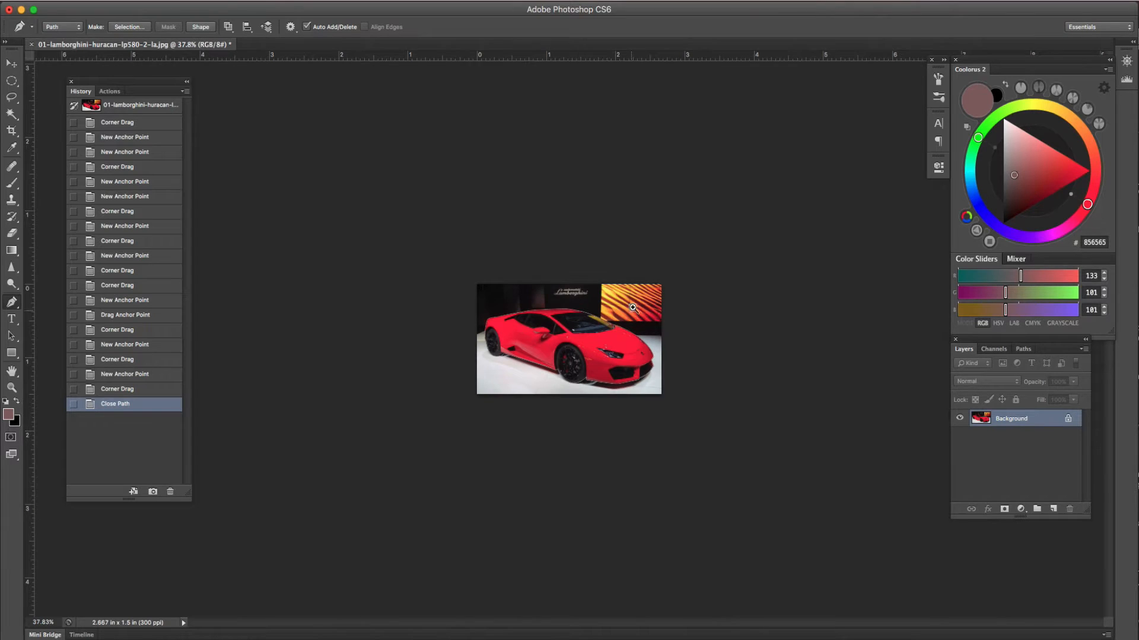
pyautogui.moveTo(633, 308); pyautogui.dragTo(699, 265)
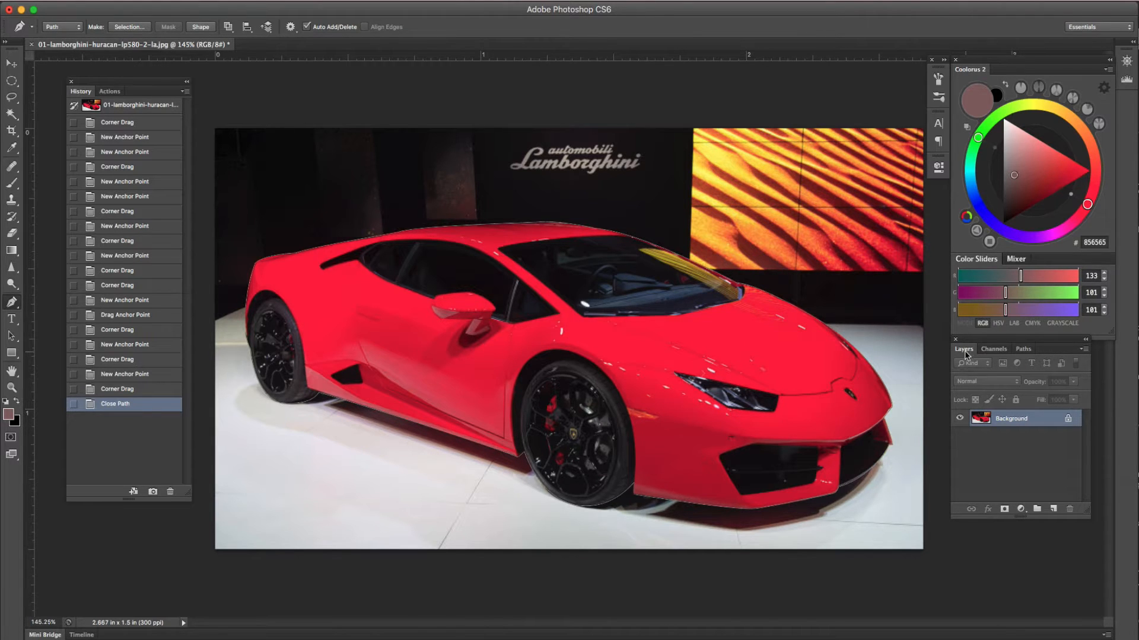
# Step: Save the work path of the car's outline under the name "Car"
pyautogui.click(366, 3)
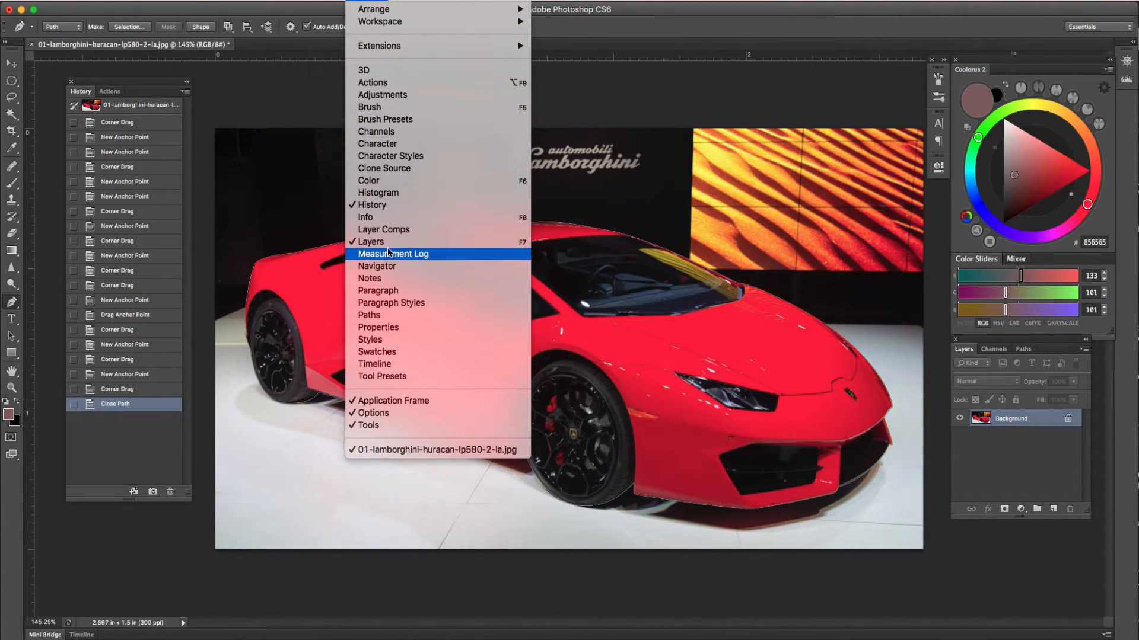
pyautogui.click(367, 3)
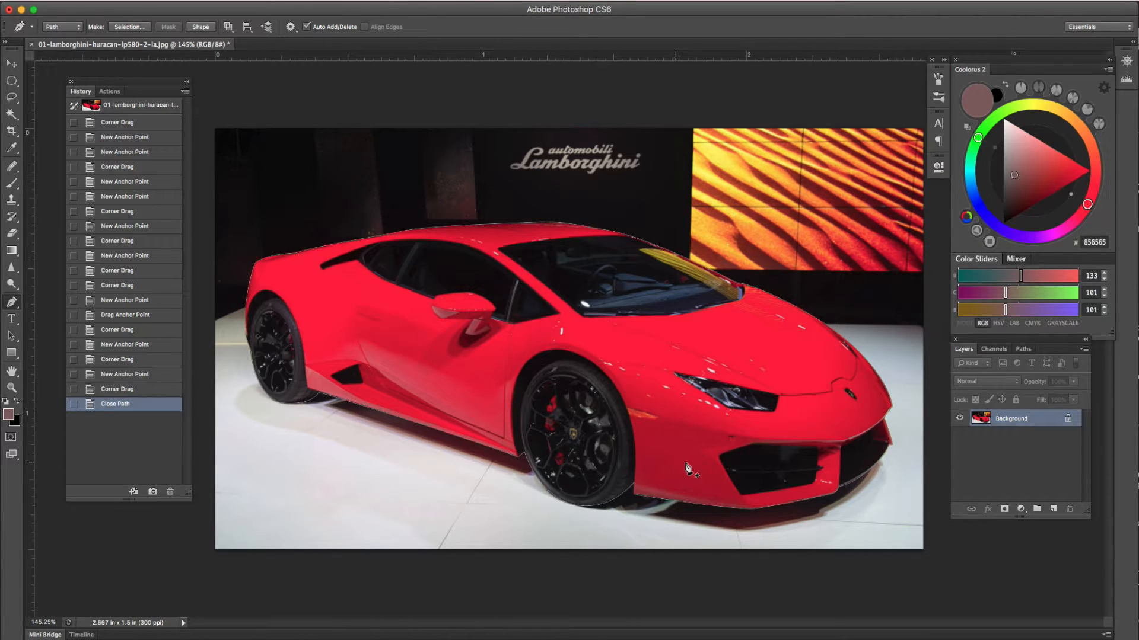
pyautogui.click(1023, 351)
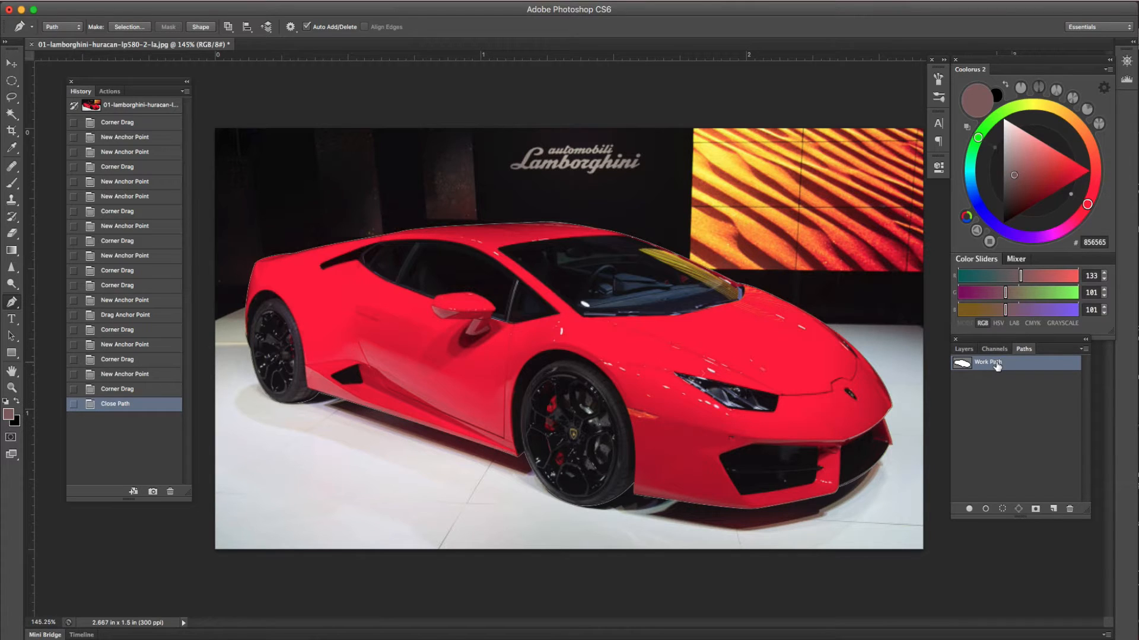
pyautogui.doubleClick(997, 366)
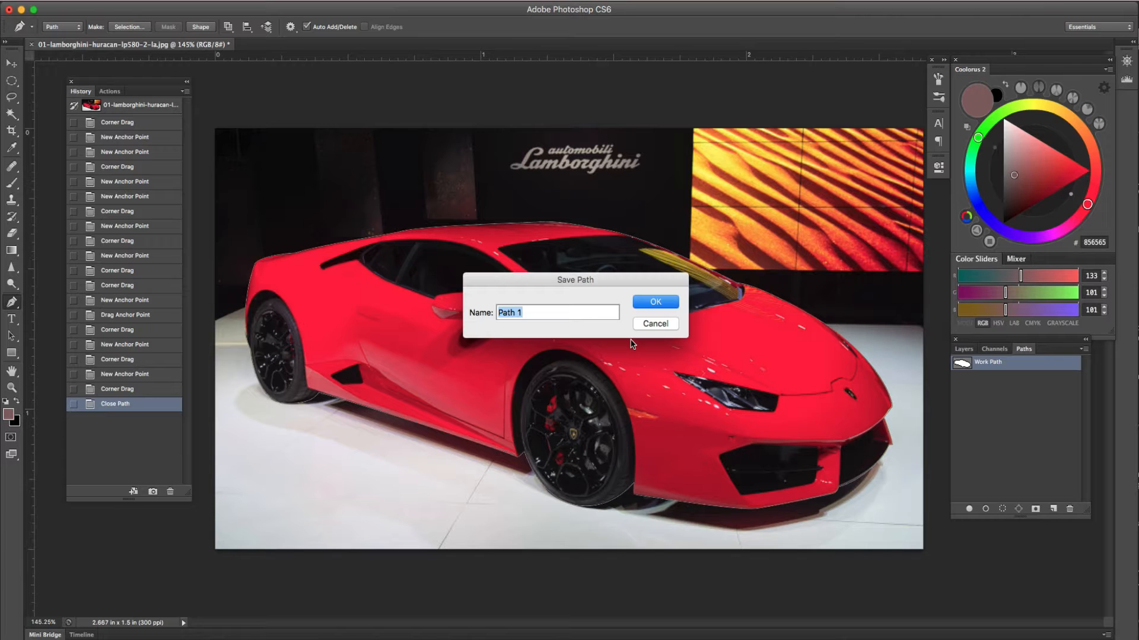
pyautogui.write('Car')
pyautogui.click(668, 303)
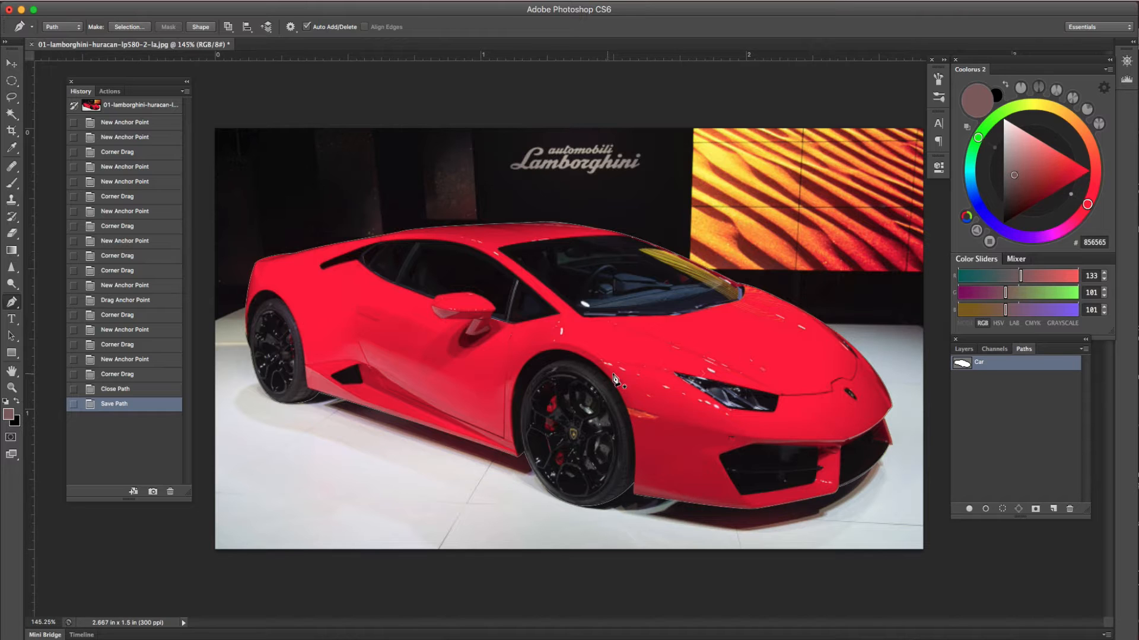
# Step: Make a new anti-aliased selection from the Car path
pyautogui.rightClick(996, 368)
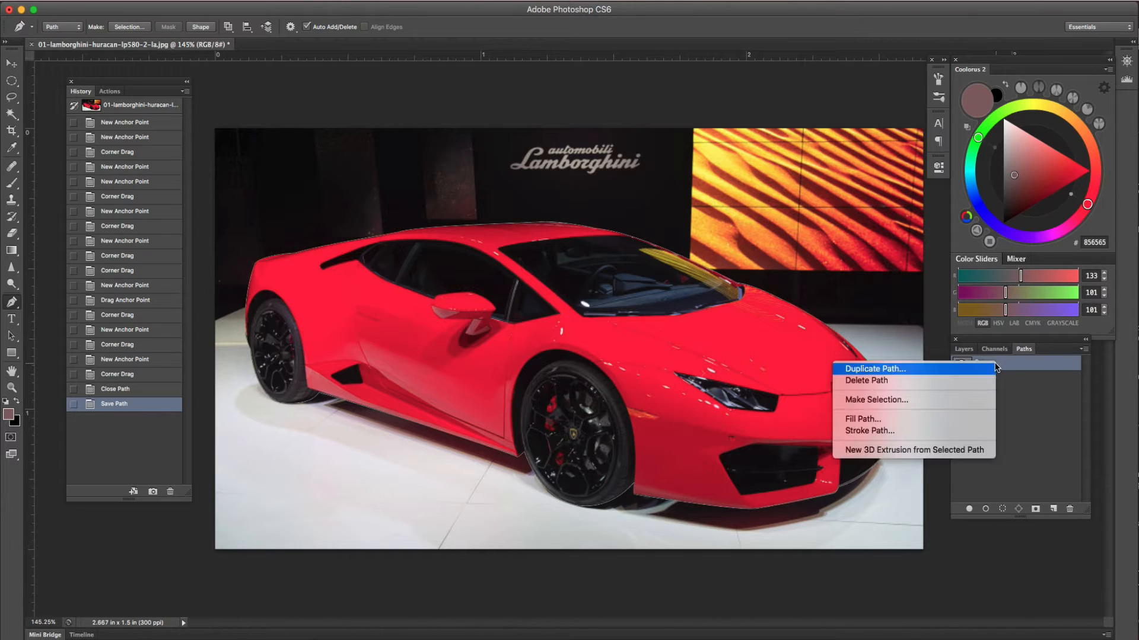
pyautogui.click(930, 398)
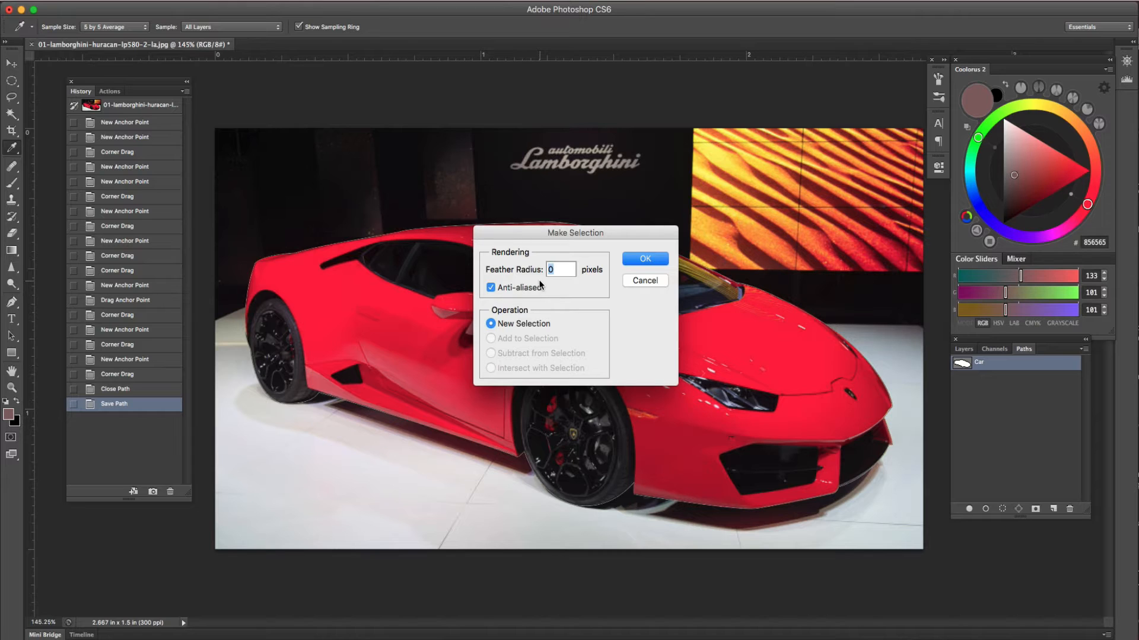
pyautogui.write('1')
pyautogui.press('BackSpace')
pyautogui.click(644, 259)
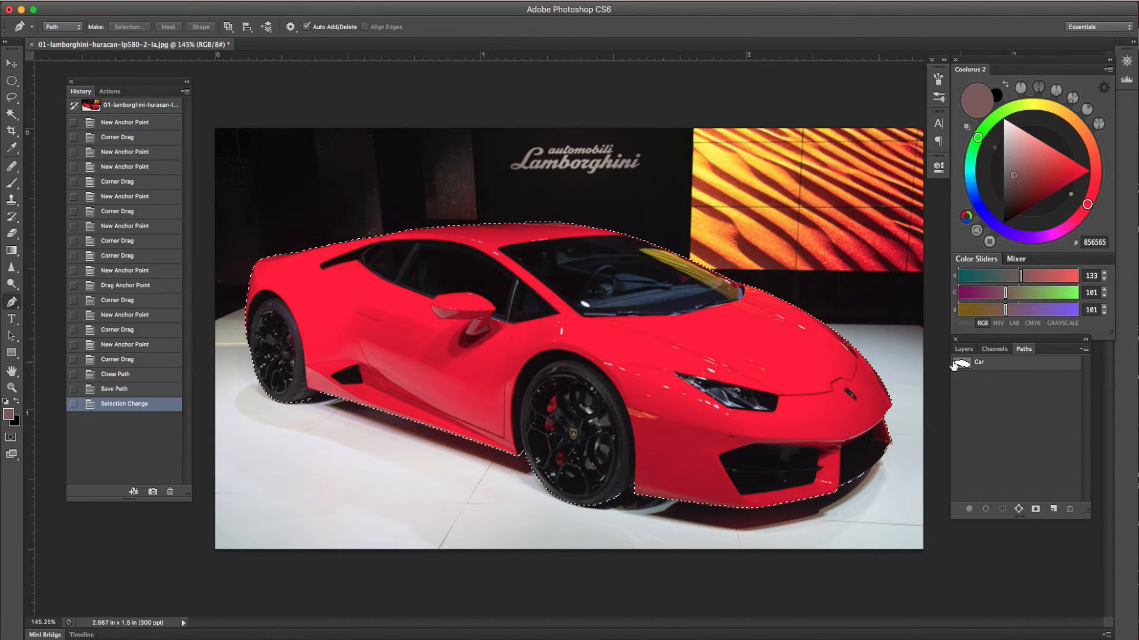
# Step: Add a Hue/Saturation adjustment layer masked to the car selection and set its Hue to -135
pyautogui.click(973, 353)
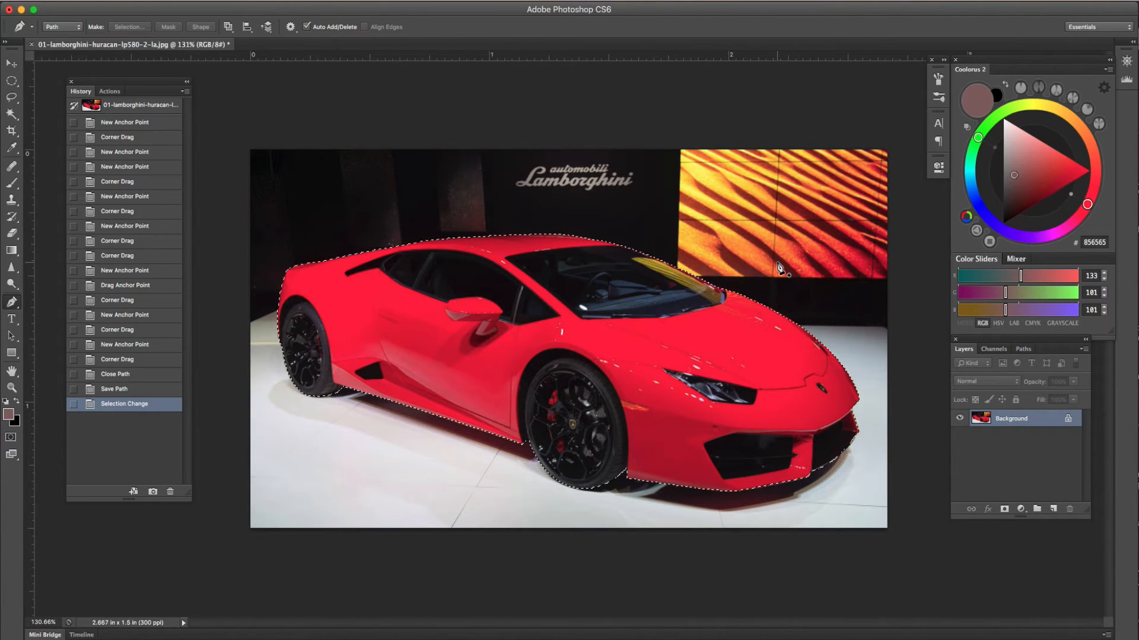
pyautogui.click(1023, 349)
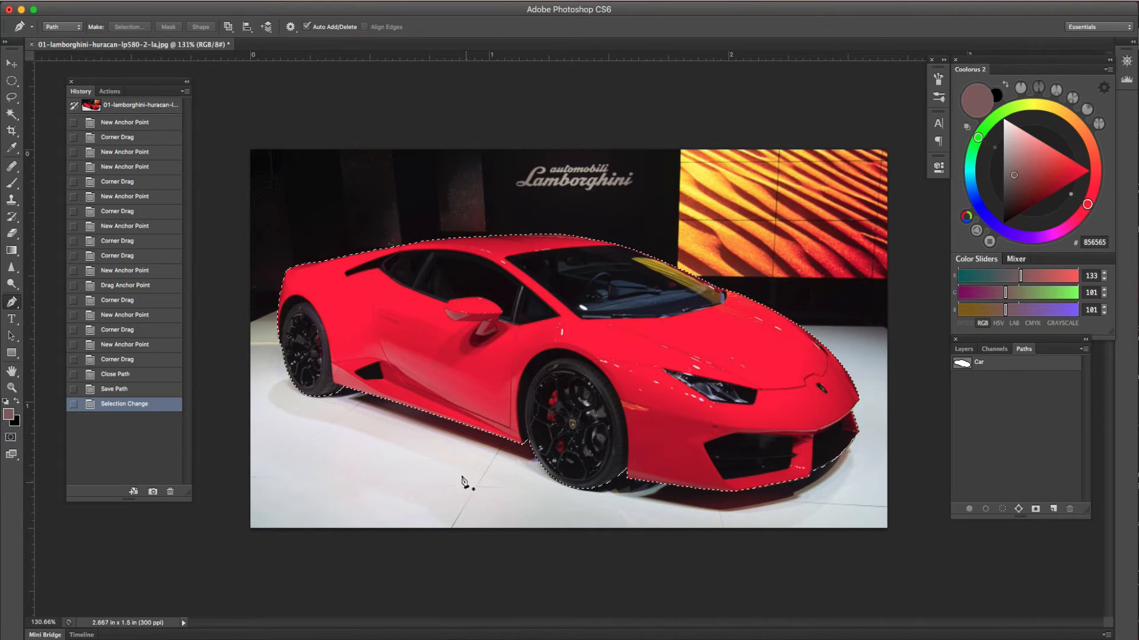
pyautogui.click(964, 350)
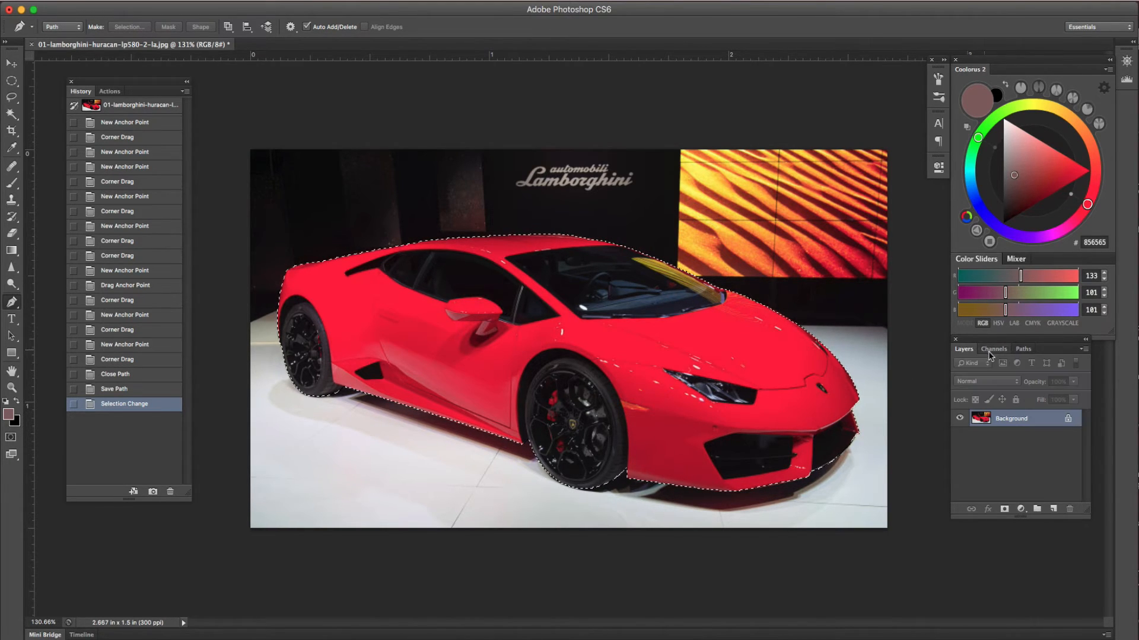
pyautogui.click(1021, 510)
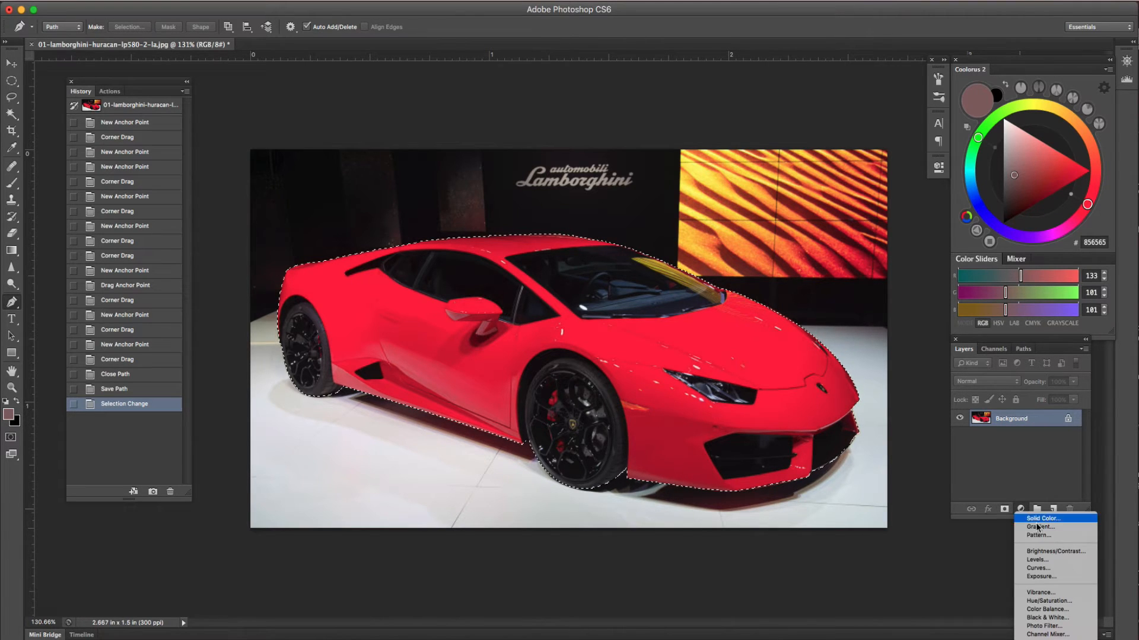
pyautogui.click(1049, 601)
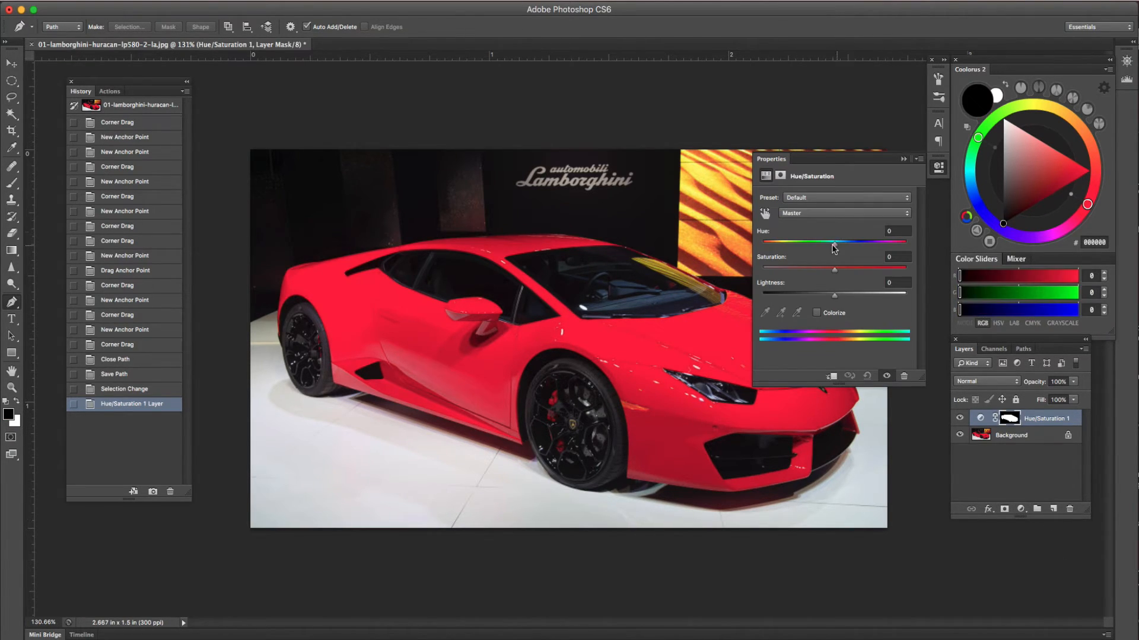
pyautogui.moveTo(836, 247); pyautogui.dragTo(774, 249)
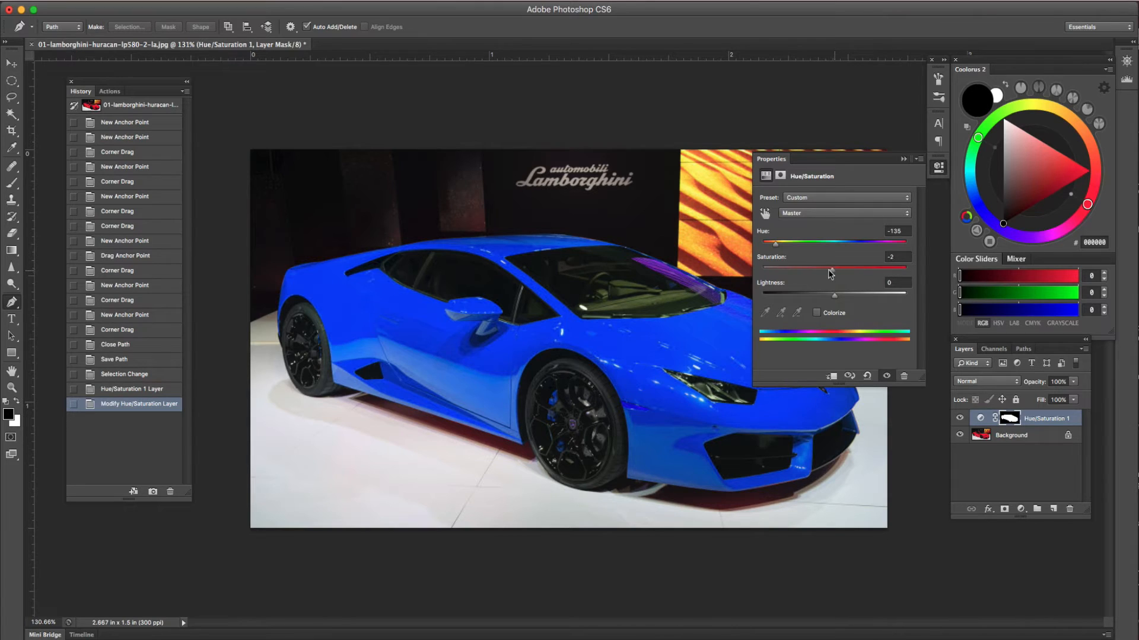
# Step: Set the adjustment's Saturation to -52 and compare the car with the Hue/Saturation layer hidden and shown
pyautogui.moveTo(834, 270); pyautogui.dragTo(836, 298)
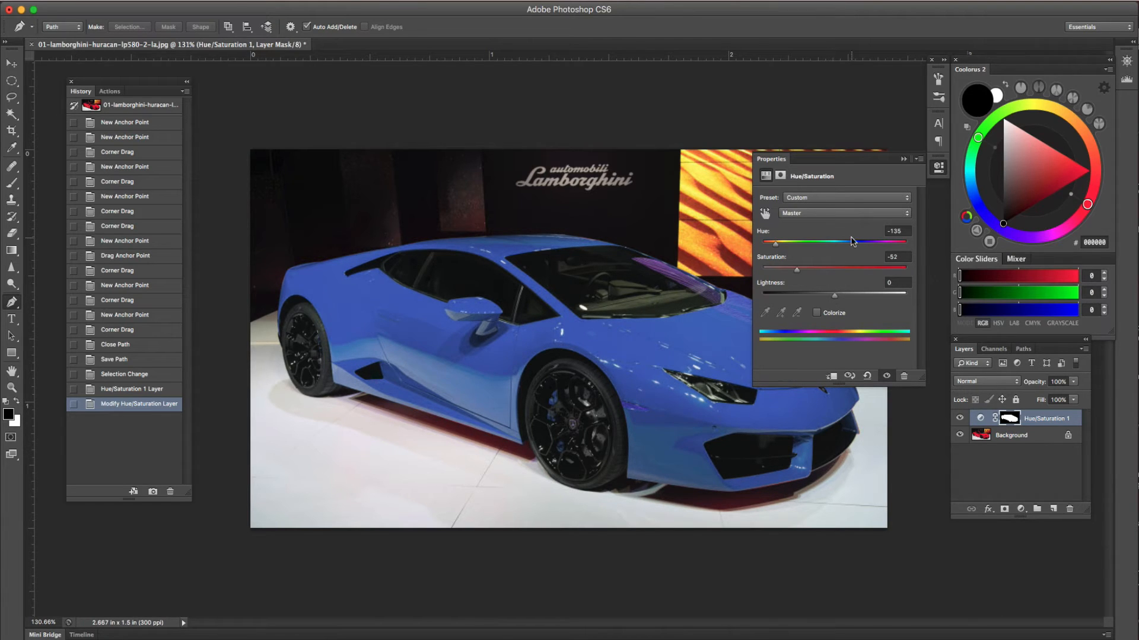
pyautogui.click(904, 159)
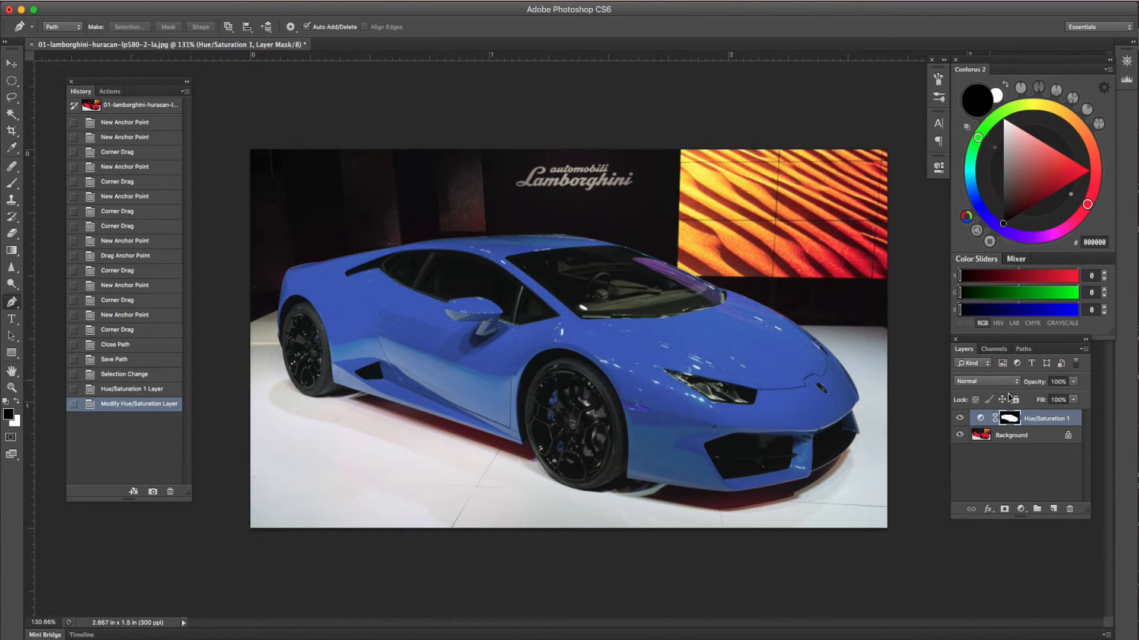
pyautogui.click(961, 419)
pyautogui.click(960, 418)
pyautogui.click(960, 418)
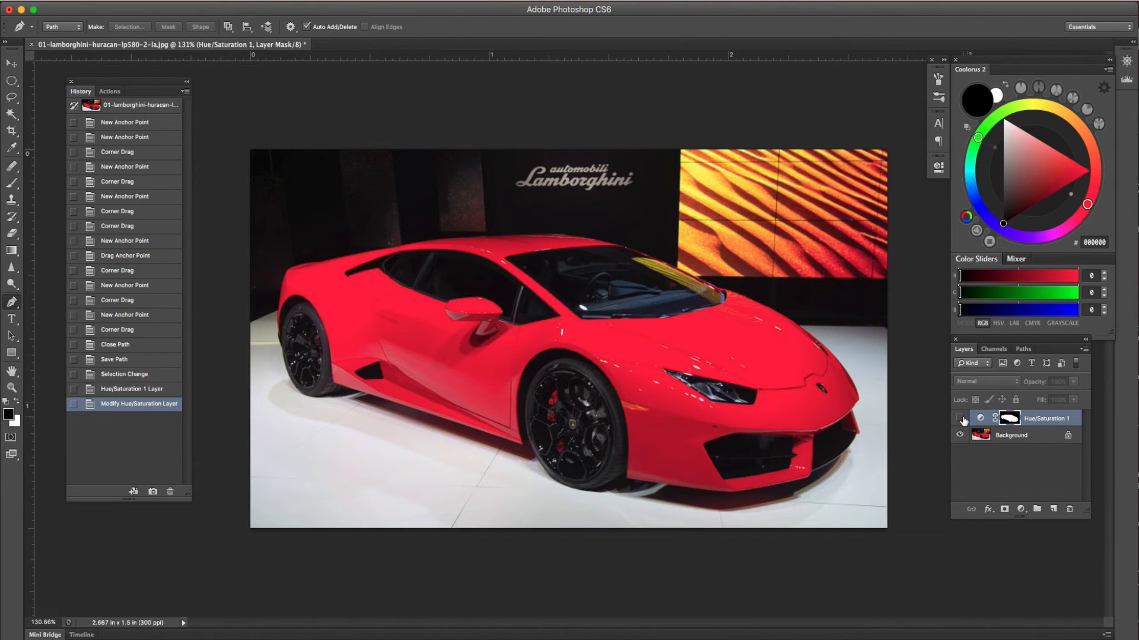
pyautogui.click(960, 419)
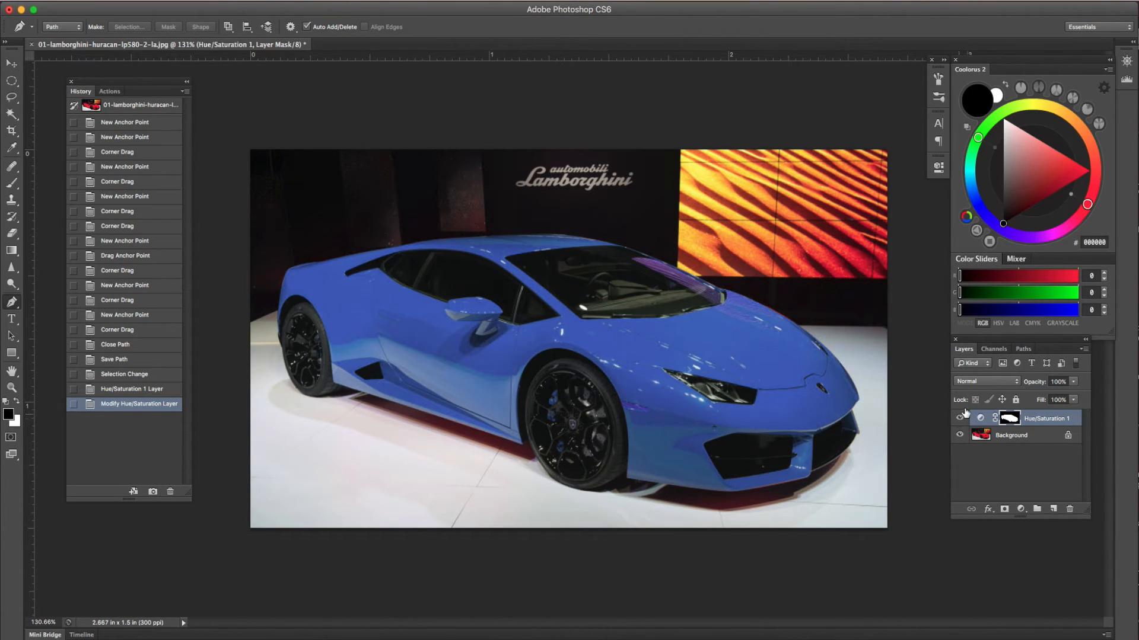
# Step: Add a new layer and brush loose black strokes over the car and backdrop, with the brush mode set to Luminosity
pyautogui.press('b')
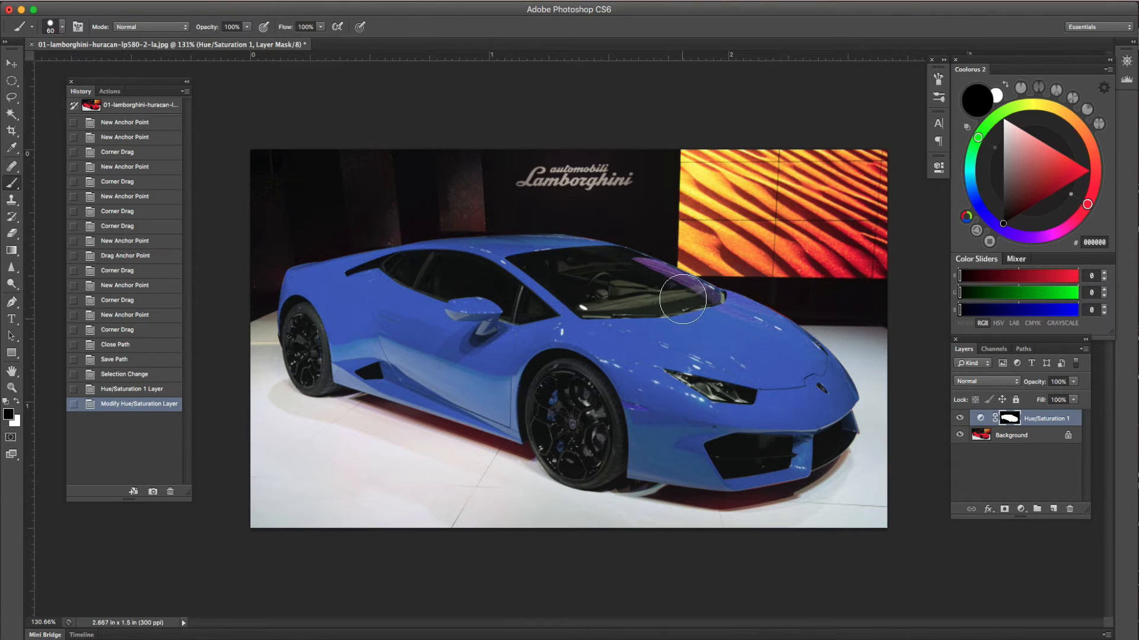
pyautogui.click(1053, 508)
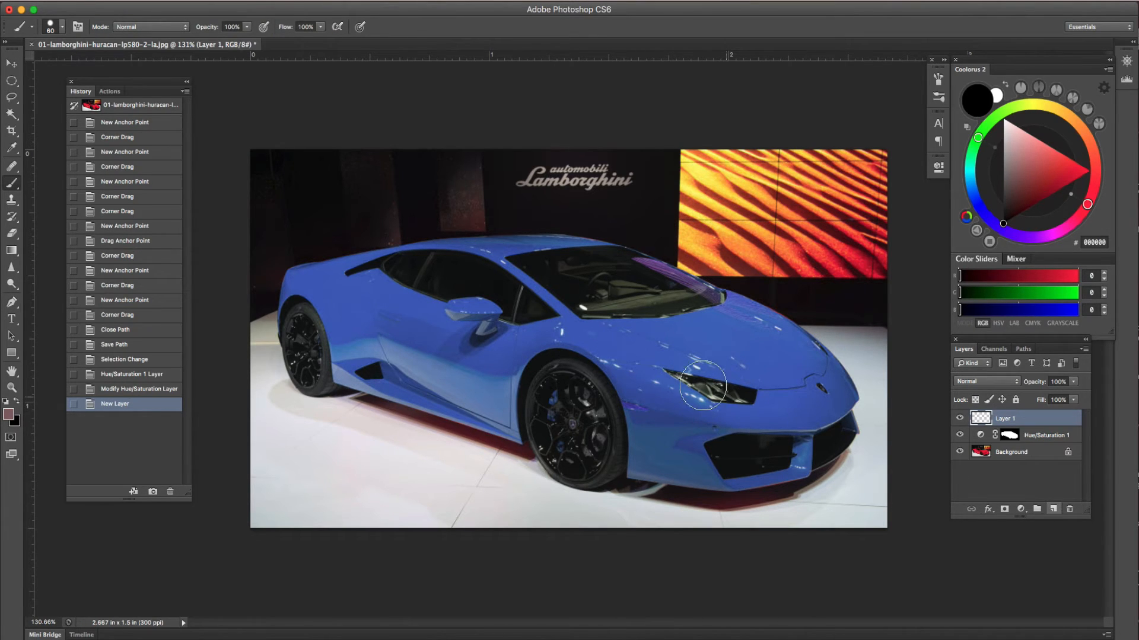
pyautogui.press('d')
pyautogui.moveTo(650, 289)
pyautogui.mouseDown()
pyautogui.moveTo(698, 249)
pyautogui.moveTo(718, 210)
pyautogui.moveTo(654, 314)
pyautogui.moveTo(667, 250)
pyautogui.mouseUp()
pyautogui.hotkey('shift', 'alt', 'y')
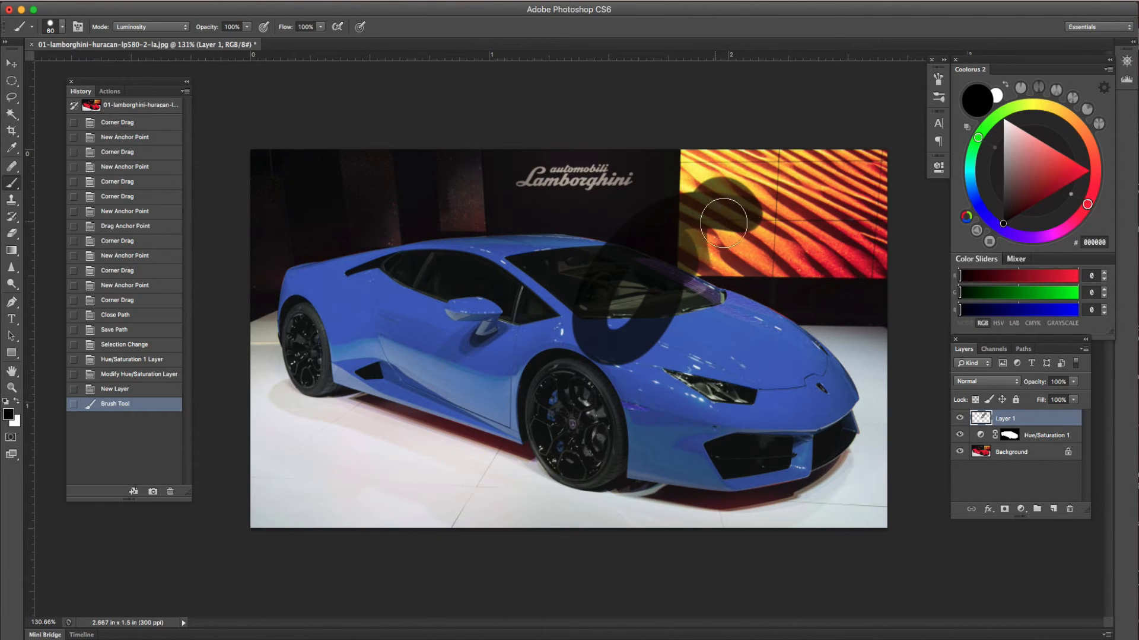
pyautogui.moveTo(718, 222)
pyautogui.mouseDown()
pyautogui.moveTo(605, 271)
pyautogui.moveTo(617, 425)
pyautogui.moveTo(443, 292)
pyautogui.moveTo(451, 450)
pyautogui.moveTo(537, 367)
pyautogui.mouseUp()
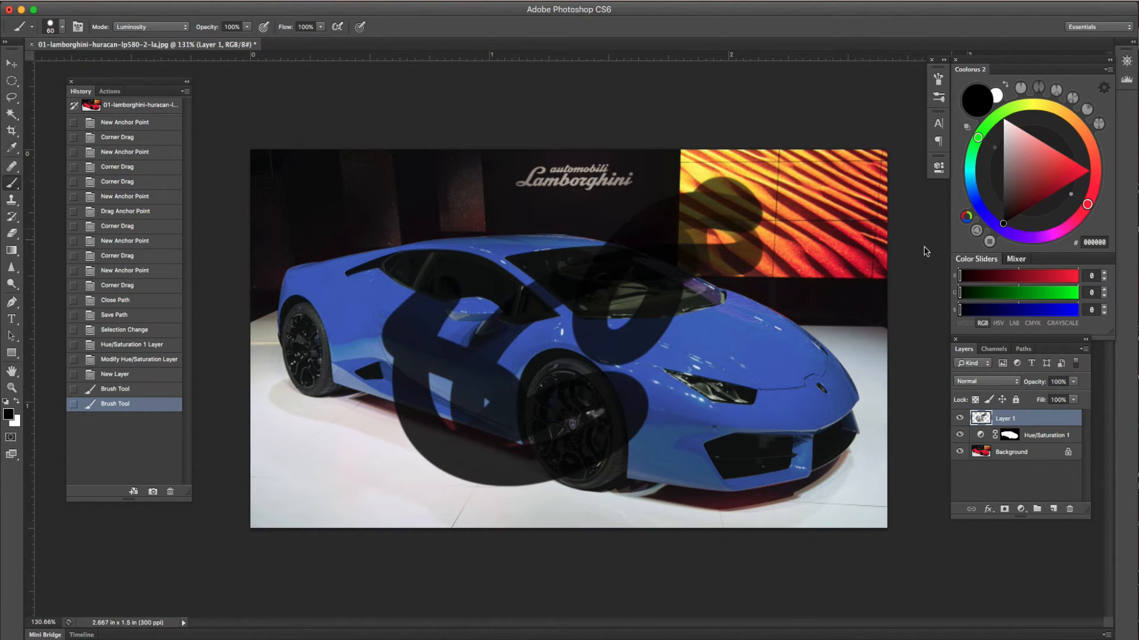
pyautogui.moveTo(453, 254)
pyautogui.mouseDown()
pyautogui.moveTo(305, 274)
pyautogui.moveTo(435, 282)
pyautogui.mouseUp()
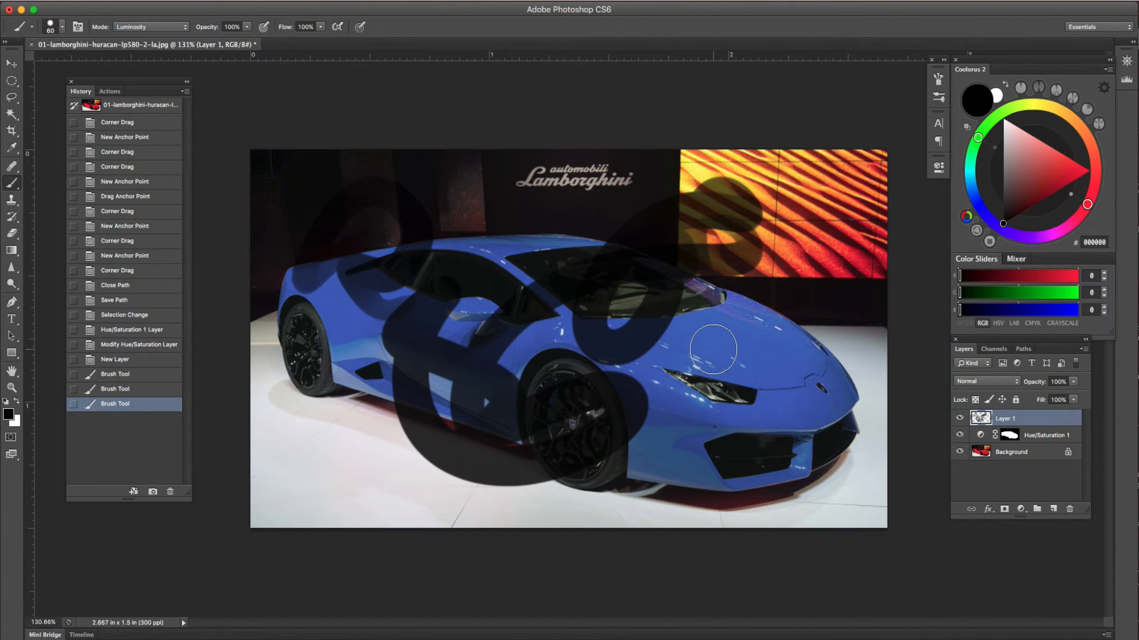
# Step: Undo the three brush strokes and delete the empty layer above the Hue/Saturation adjustment
pyautogui.hotkey('ctrl', 'alt', 'z')
pyautogui.hotkey('ctrl', 'alt', 'z')
pyautogui.hotkey('ctrl', 'alt', 'z')
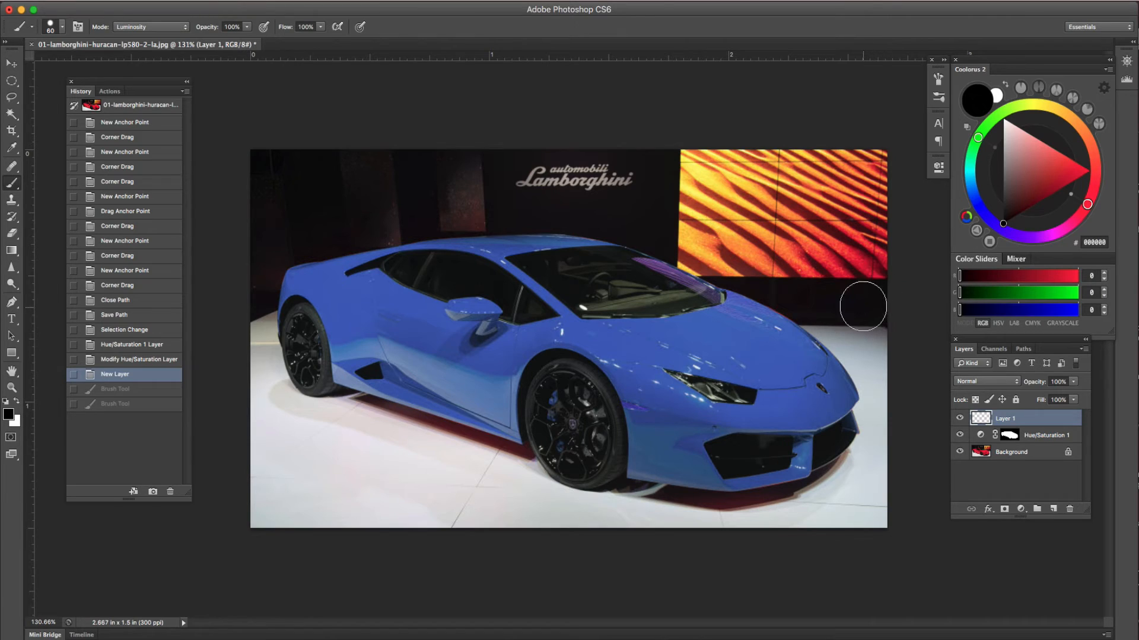
pyautogui.moveTo(1056, 422); pyautogui.dragTo(1069, 508)
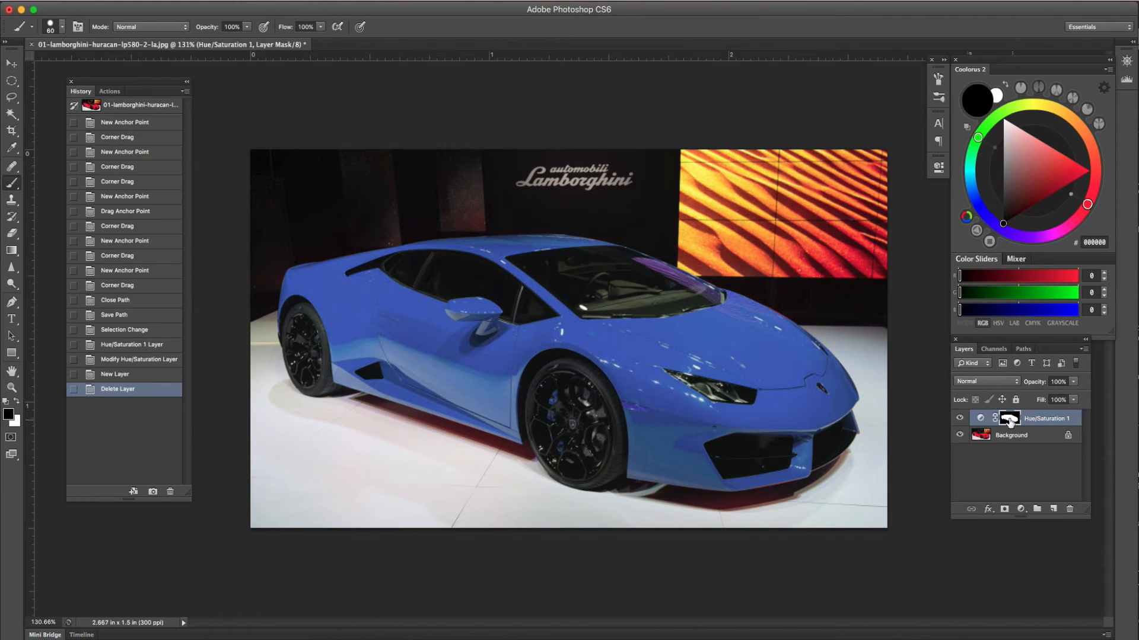
# Step: Raise the Saturation in the Hue/Saturation adjustment layer to make the car's blue more vivid
pyautogui.doubleClick(978, 419)
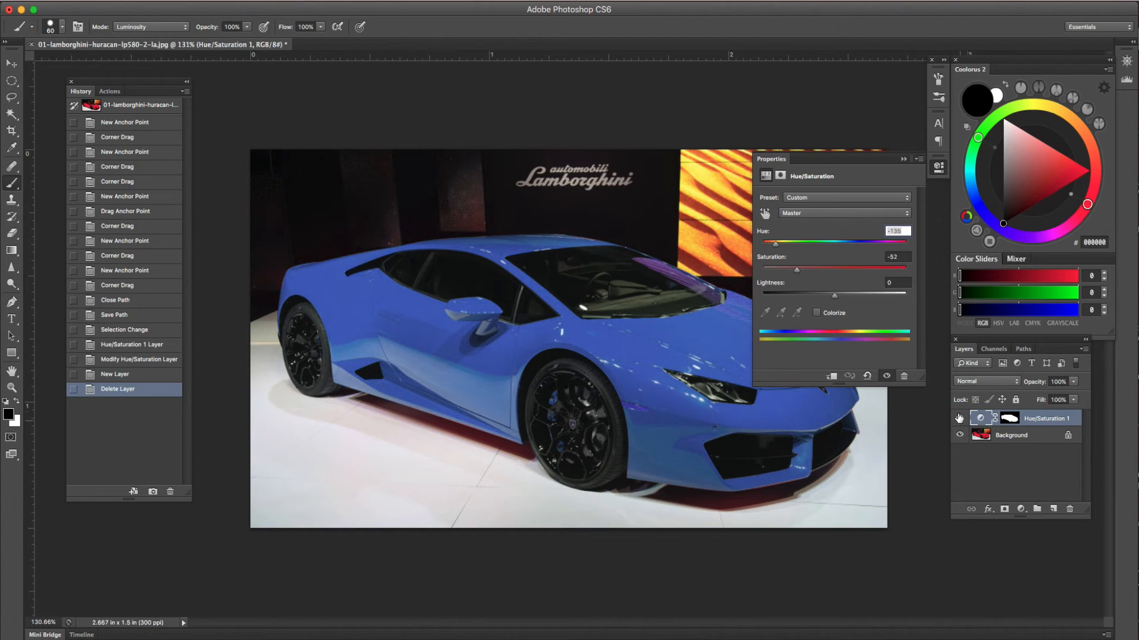
pyautogui.moveTo(802, 272); pyautogui.dragTo(828, 270)
pyautogui.click(904, 160)
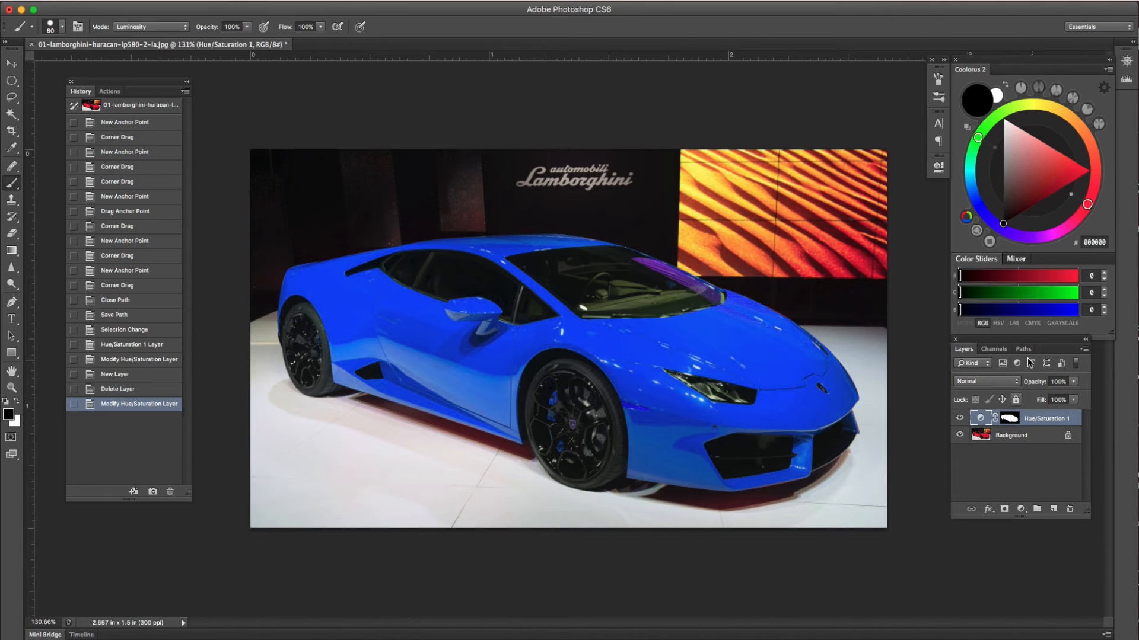
# Step: Delete the Hue/Saturation adjustment layer and make a selection from the saved Car path
pyautogui.moveTo(1037, 417); pyautogui.dragTo(1069, 509)
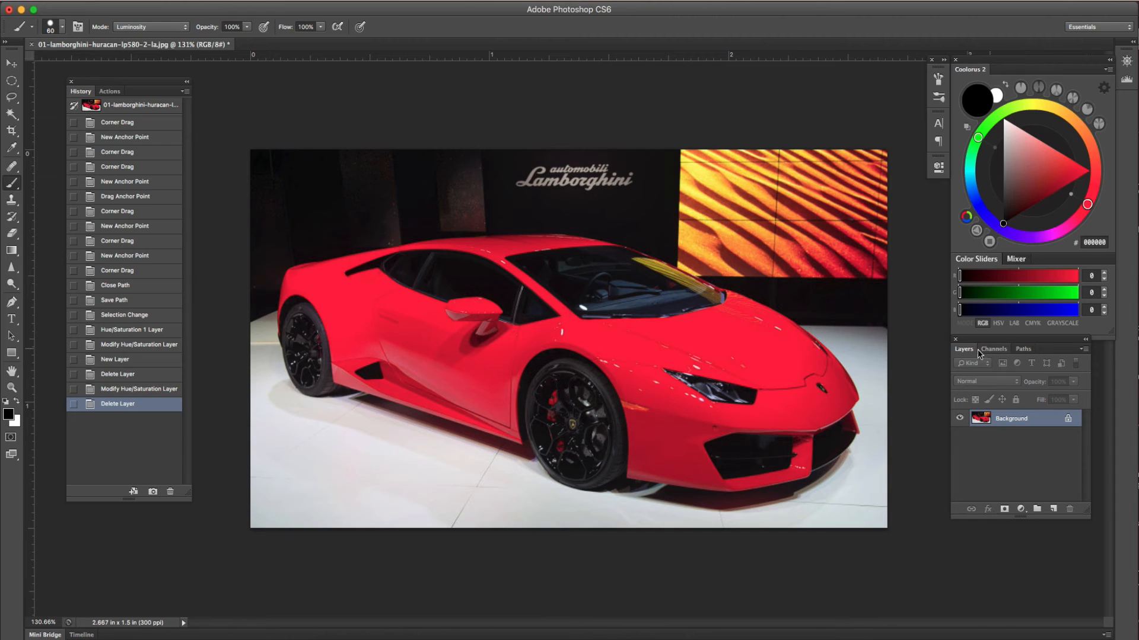
pyautogui.click(1021, 350)
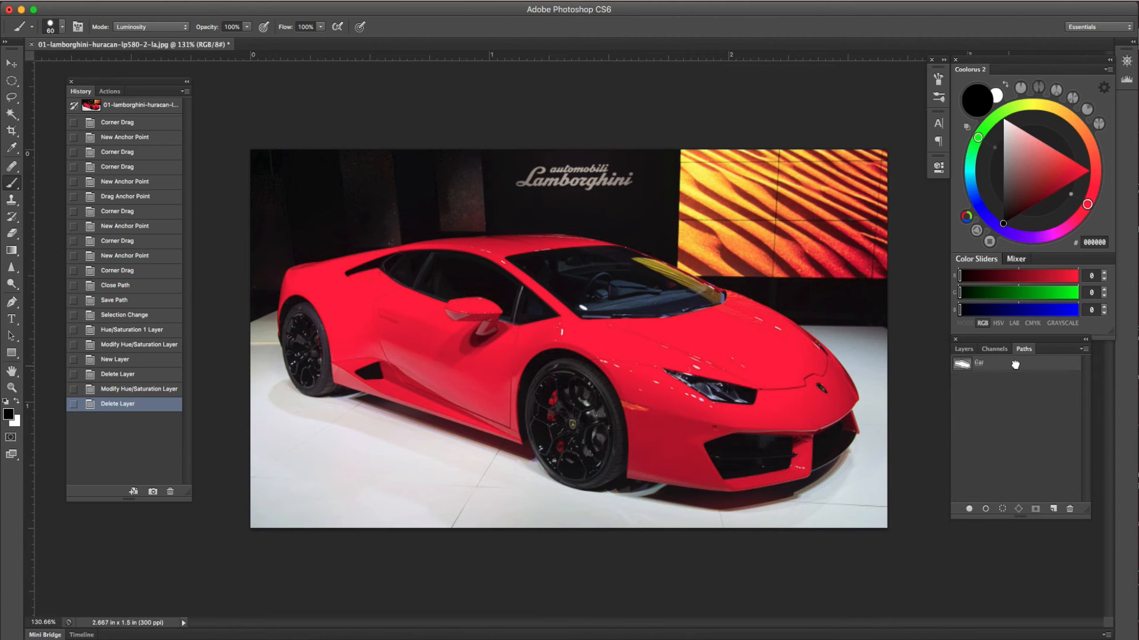
pyautogui.click(1017, 363)
pyautogui.rightClick(1017, 365)
pyautogui.click(878, 395)
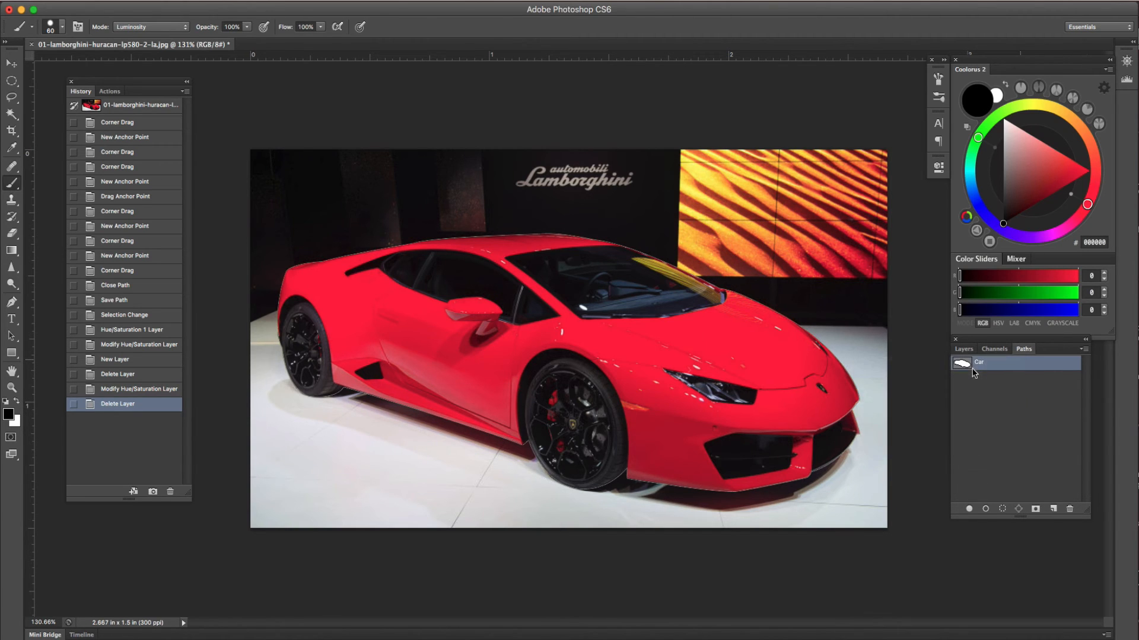
pyautogui.click(641, 257)
pyautogui.press('b')
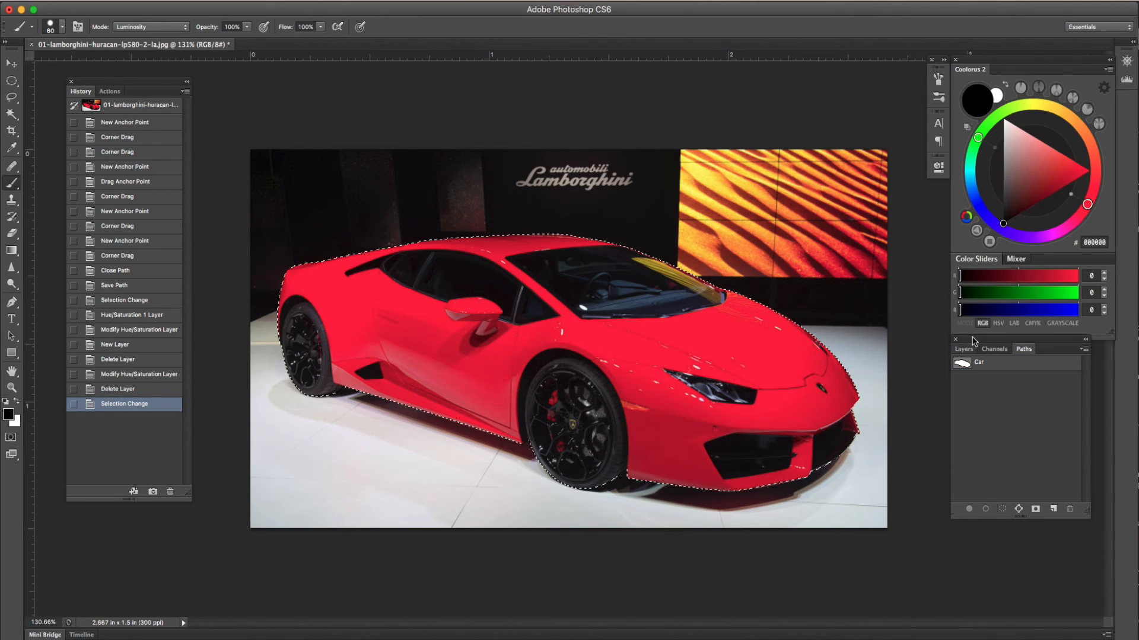
# Step: Copy the selected car onto its own layer and hide the Background layer
pyautogui.click(964, 349)
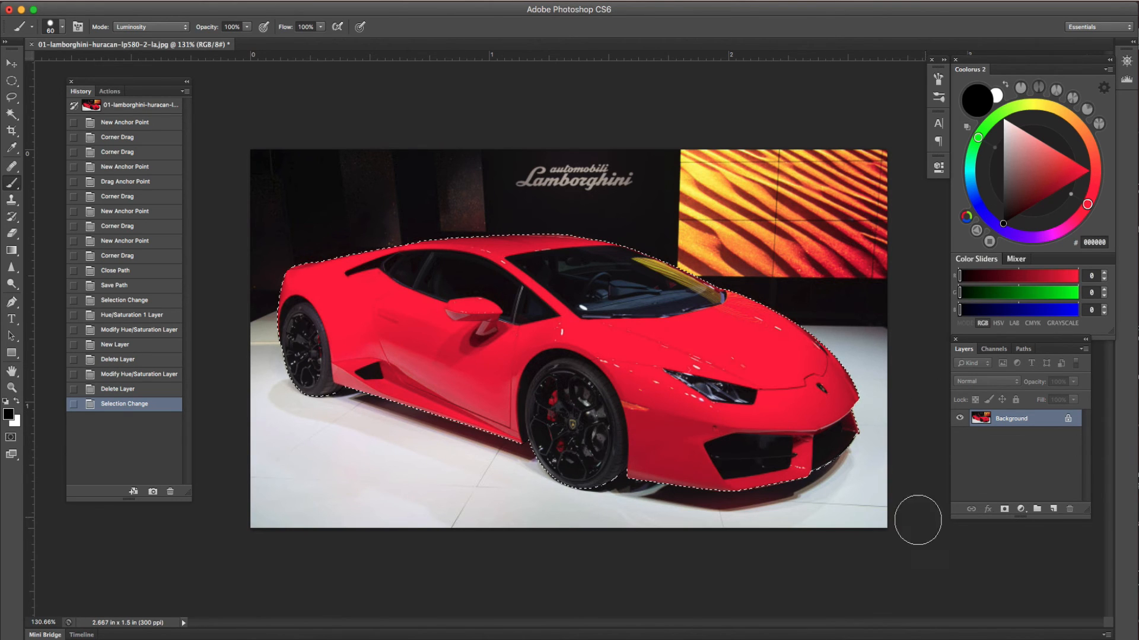
pyautogui.hotkey('ctrl', 'j')
pyautogui.click(959, 435)
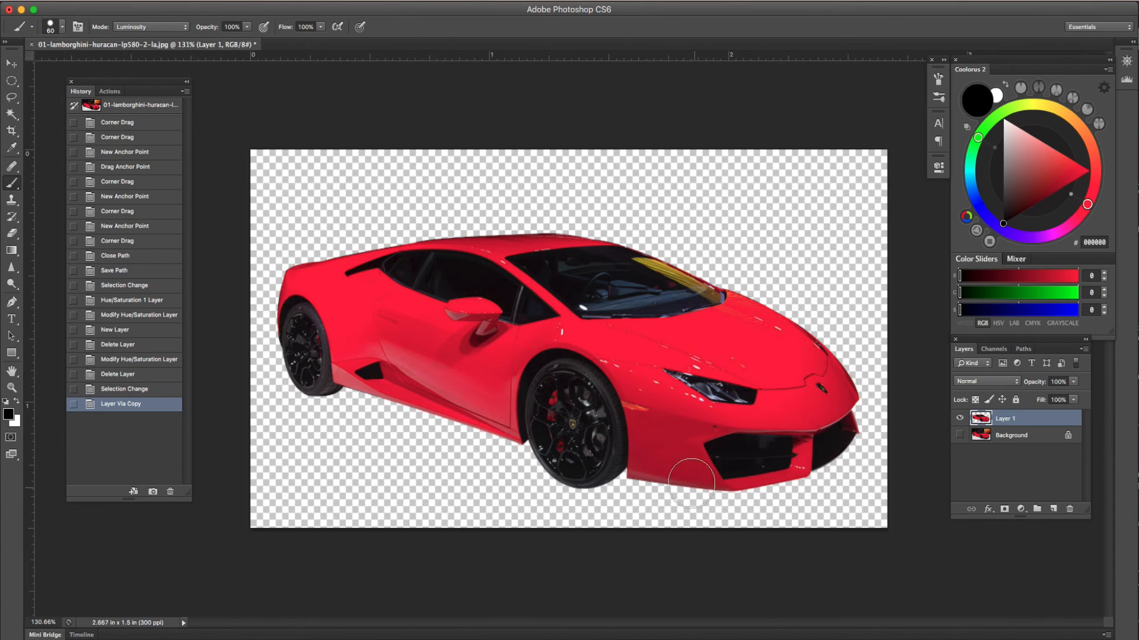
# Step: Move the car cutout slightly upward and examine its cut edges up close along the roof, body and wheels
pyautogui.press('v')
pyautogui.moveTo(605, 377)
pyautogui.mouseDown()
pyautogui.moveTo(632, 310)
pyautogui.moveTo(590, 357)
pyautogui.moveTo(678, 314)
pyautogui.moveTo(659, 354)
pyautogui.moveTo(656, 308)
pyautogui.moveTo(668, 307)
pyautogui.mouseUp()
pyautogui.moveTo(334, 210); pyautogui.dragTo(491, 250)
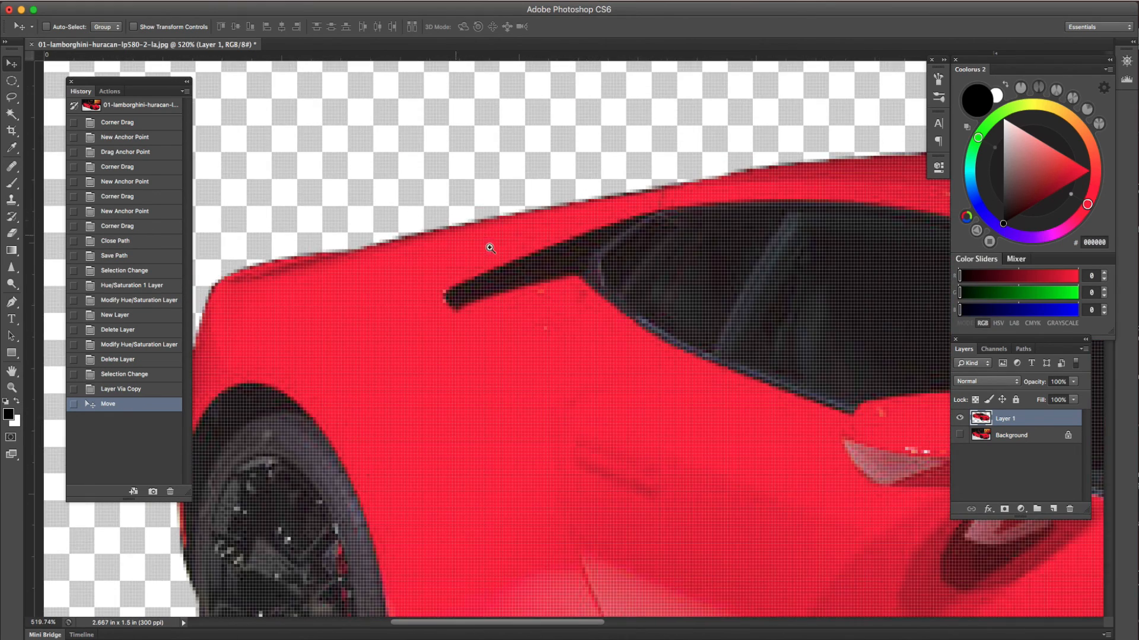
pyautogui.moveTo(544, 274); pyautogui.dragTo(502, 261)
pyautogui.moveTo(586, 432); pyautogui.dragTo(527, 349)
pyautogui.moveTo(556, 389); pyautogui.dragTo(599, 386)
pyautogui.moveTo(723, 442); pyautogui.dragTo(372, 323)
pyautogui.moveTo(701, 325)
pyautogui.mouseDown()
pyautogui.moveTo(673, 333)
pyautogui.moveTo(717, 347)
pyautogui.moveTo(688, 302)
pyautogui.moveTo(699, 290)
pyautogui.moveTo(608, 338)
pyautogui.moveTo(681, 331)
pyautogui.moveTo(652, 335)
pyautogui.moveTo(684, 315)
pyautogui.mouseUp()
# Step: Show the Background layer again, undo the cutout's move and delete the copied car layer
pyautogui.click(960, 436)
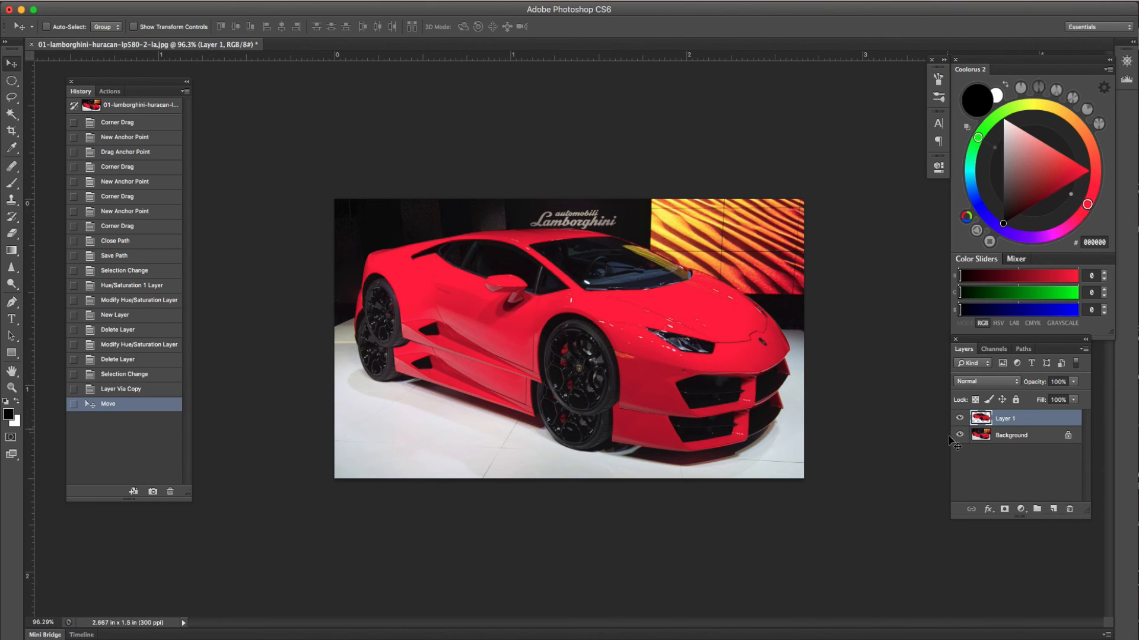
pyautogui.press('super+z')
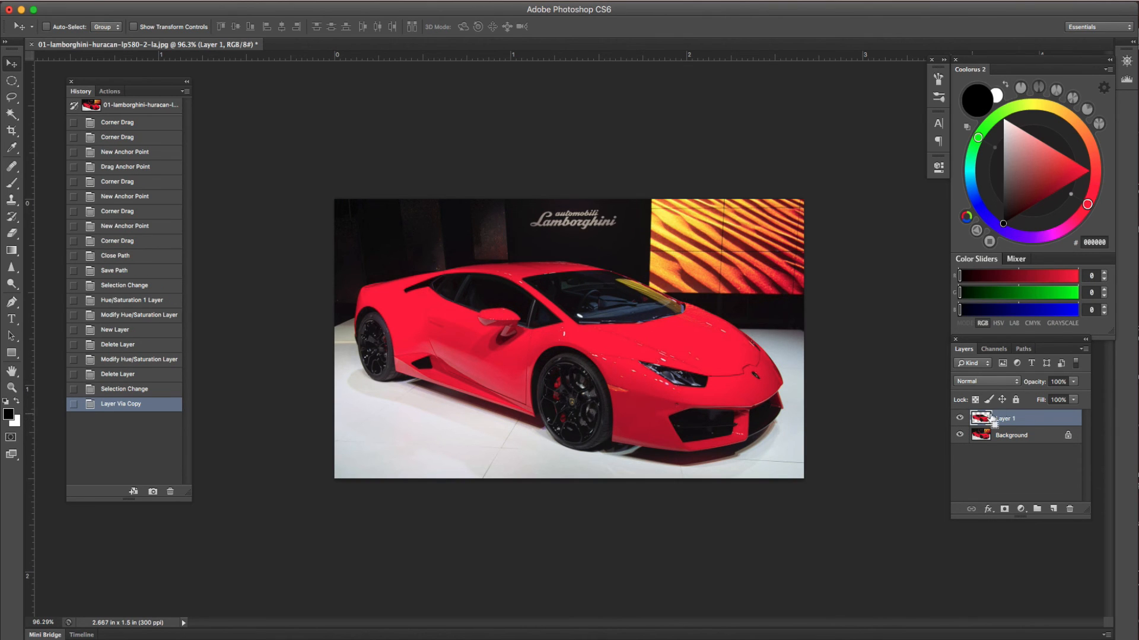
pyautogui.moveTo(1049, 419); pyautogui.dragTo(1069, 509)
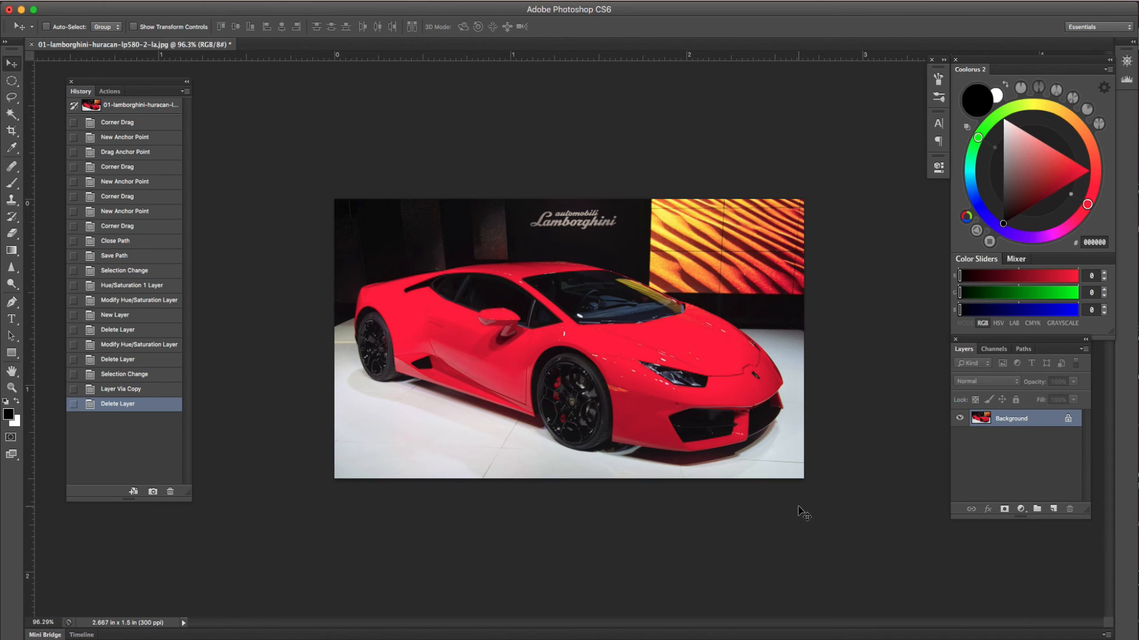
pyautogui.click(907, 2)
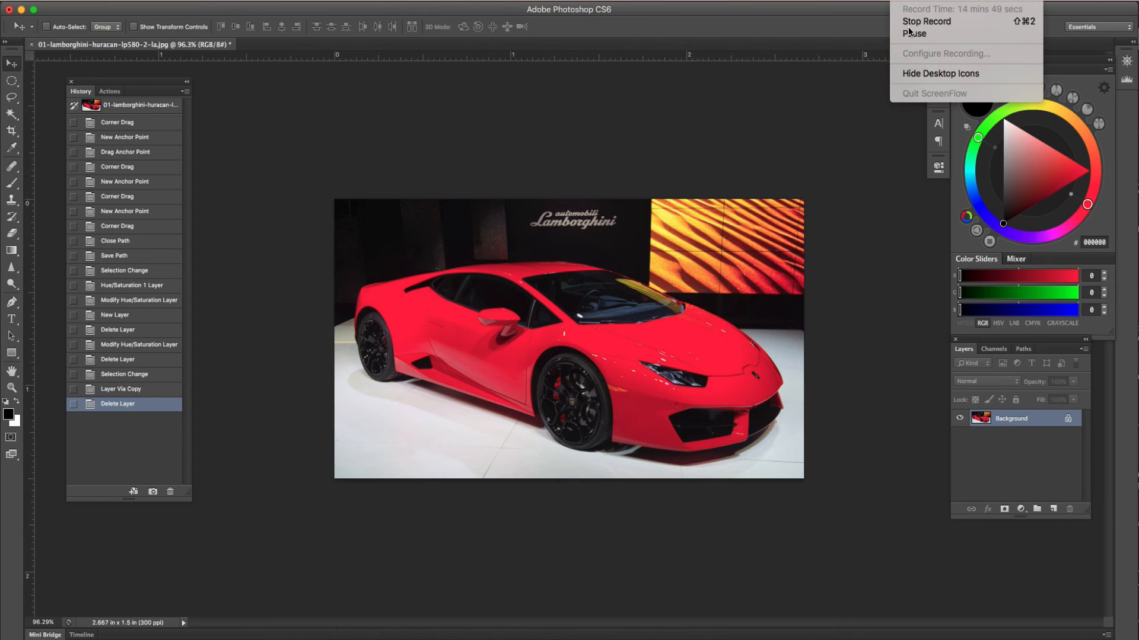